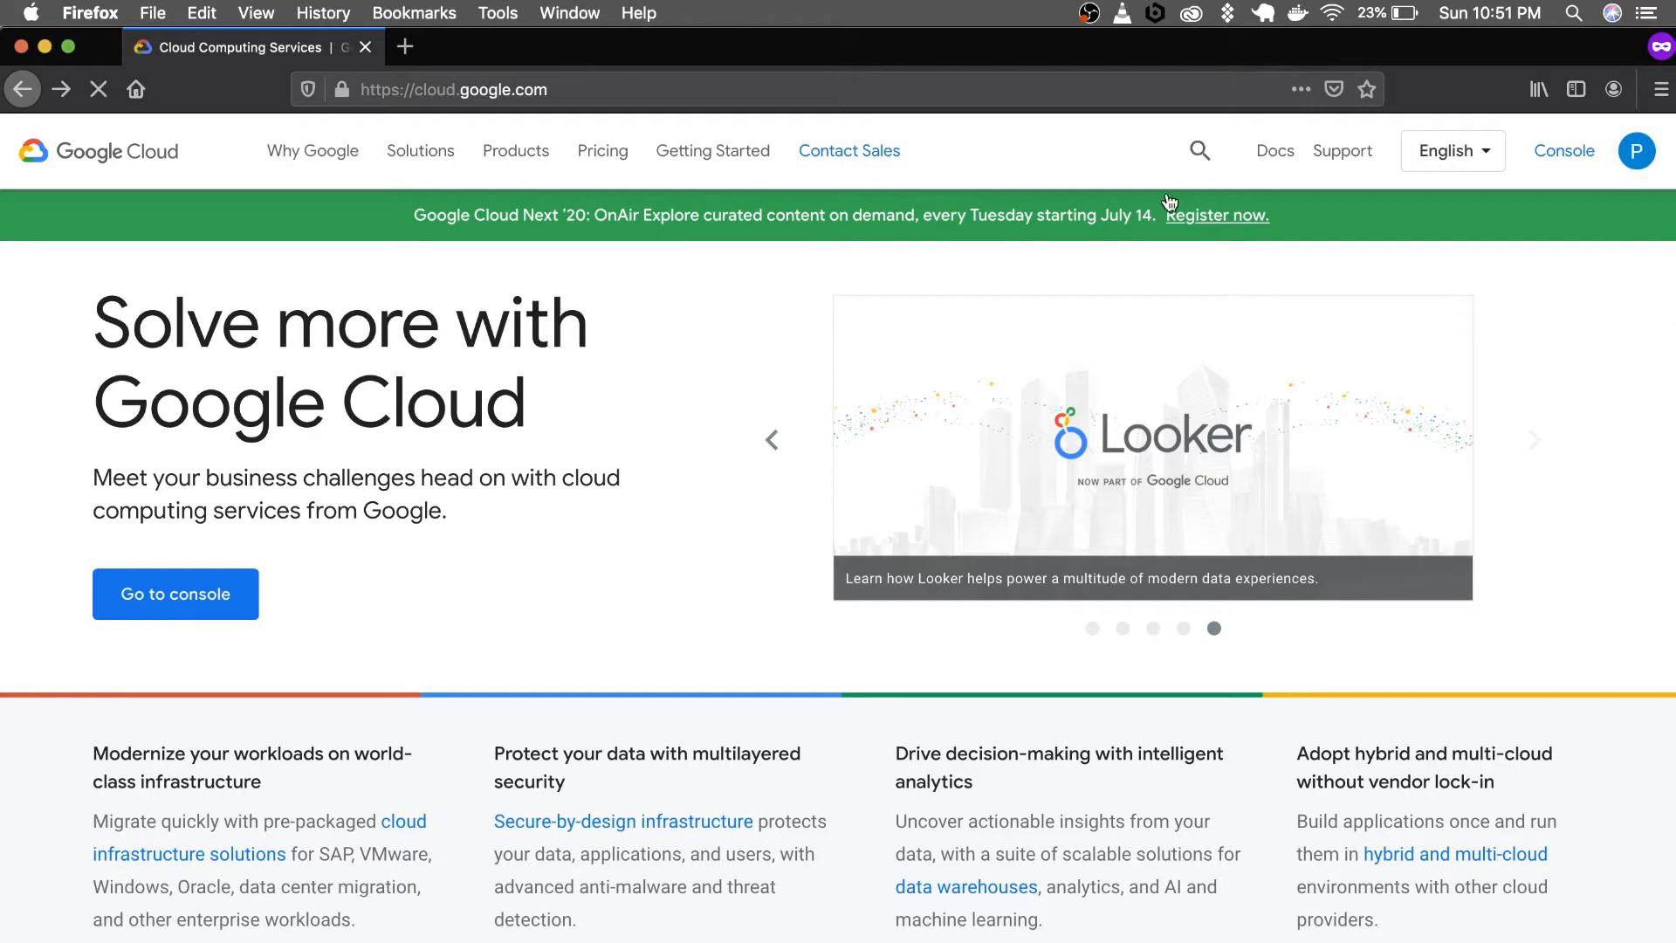
- Look over the Google Cloud home page and open the Google Cloud console
{"action": "scroll", "coordinate": [506, 773], "scroll_direction": "down", "scroll_amount": 8}
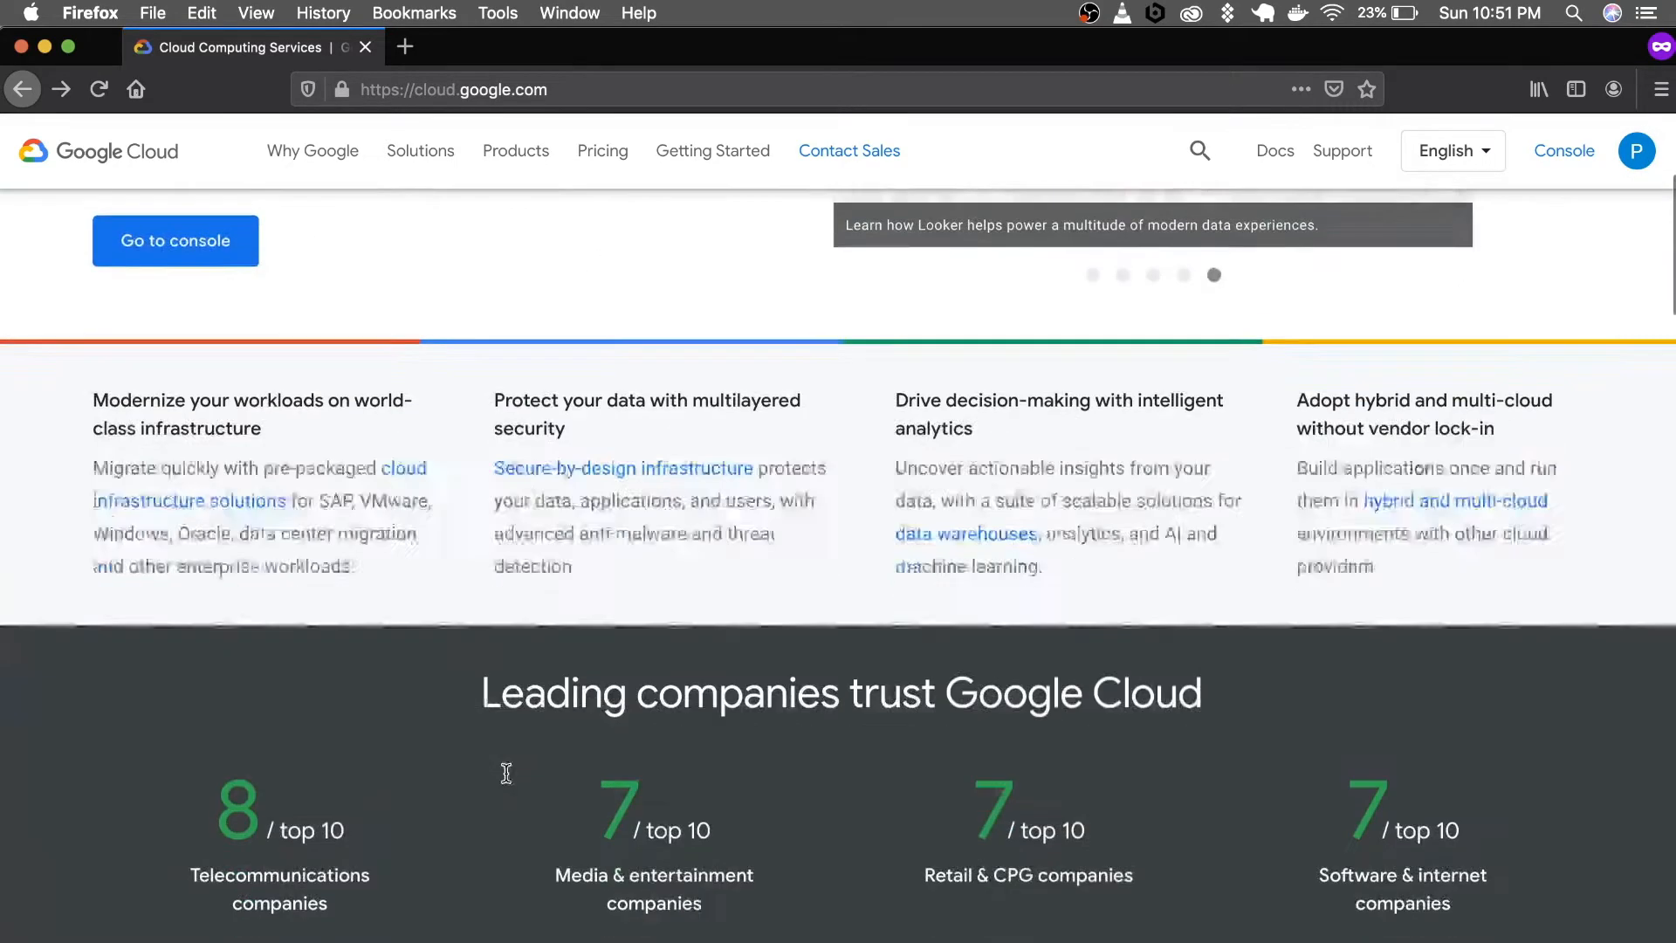
{"action": "scroll", "coordinate": [659, 727], "scroll_direction": "up", "scroll_amount": 3}
{"action": "scroll", "coordinate": [659, 729], "scroll_direction": "down", "scroll_amount": 1}
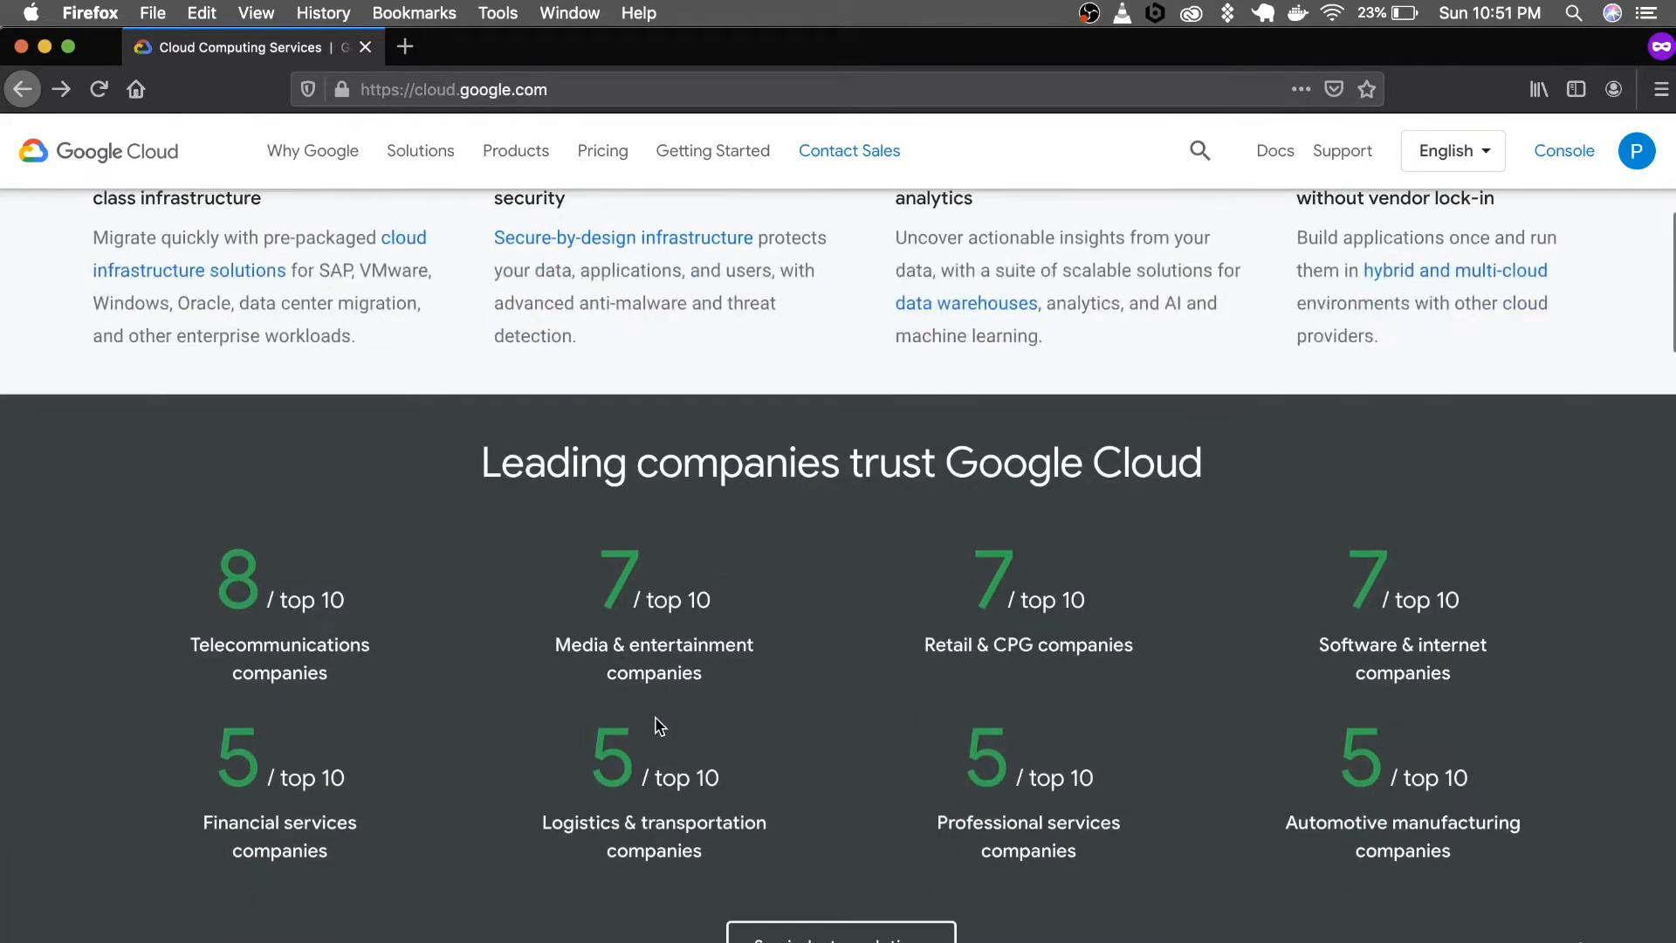
{"action": "scroll", "coordinate": [960, 576], "scroll_direction": "up", "scroll_amount": 7}
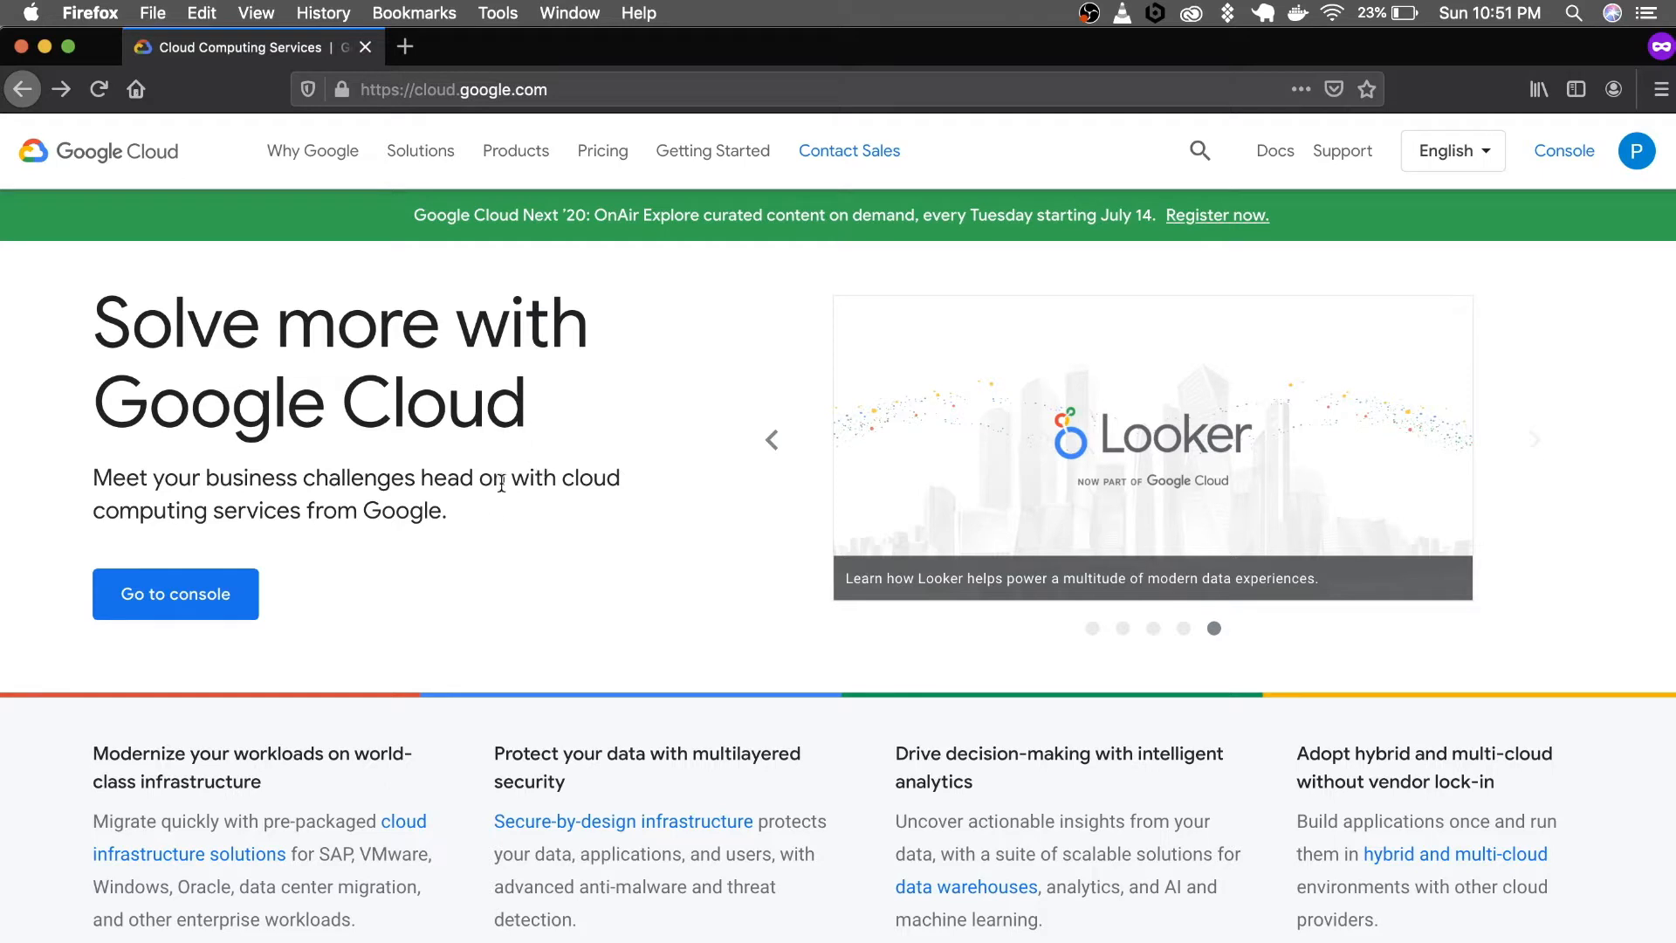
{"action": "left_click", "coordinate": [194, 607]}
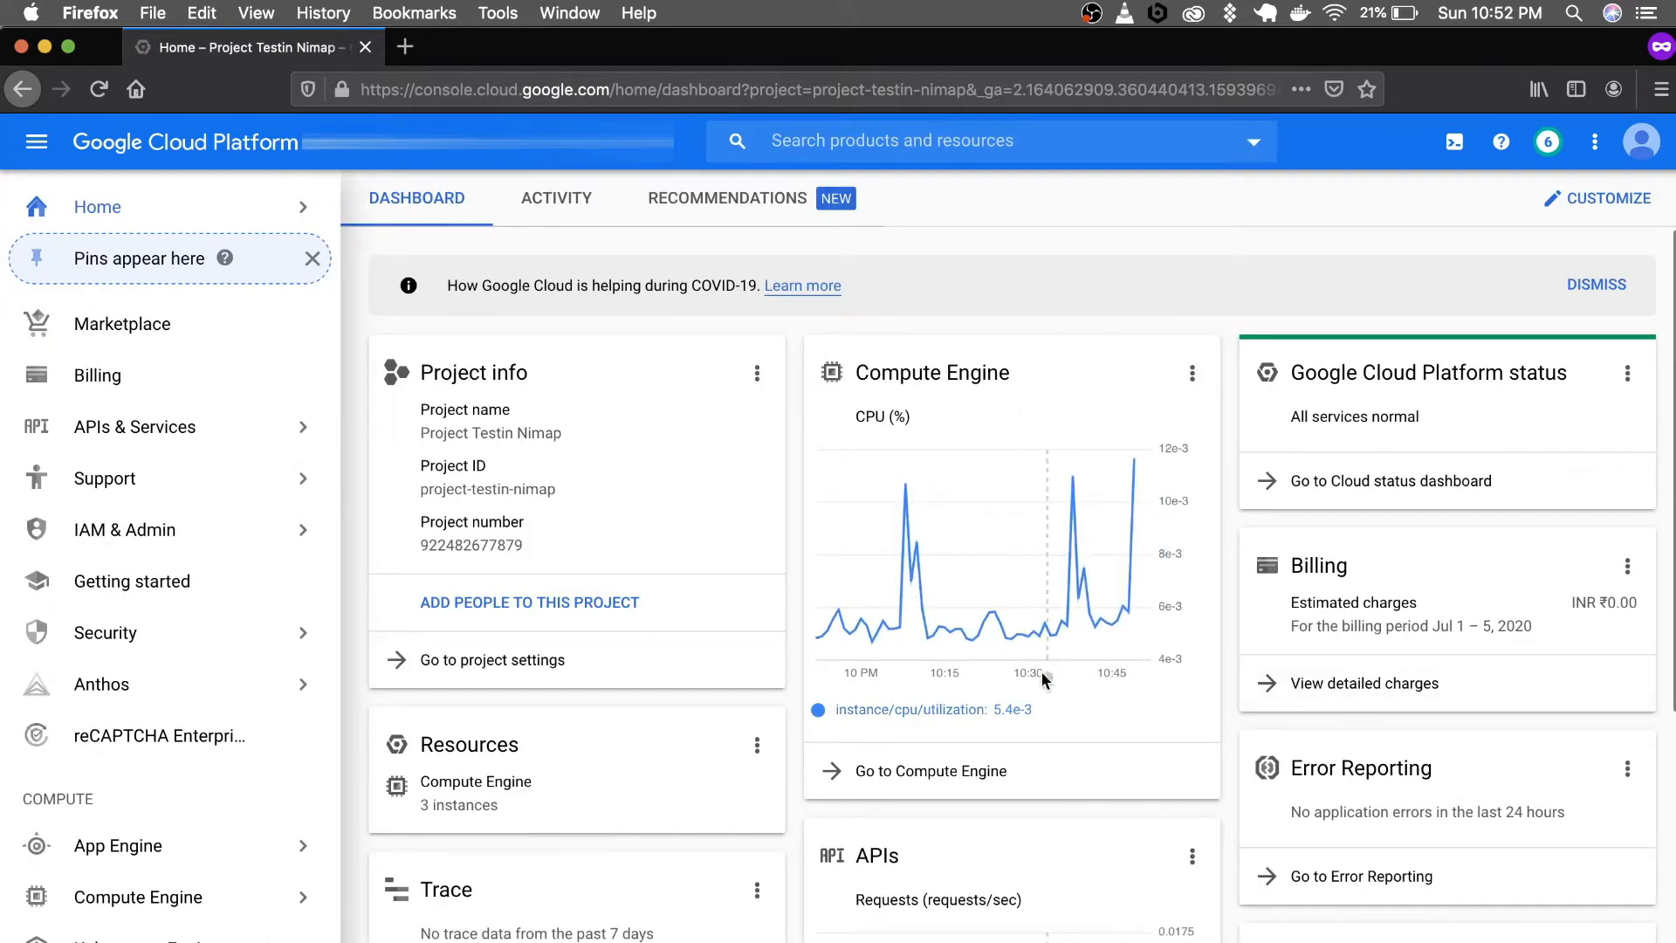
- Review the project dashboard's cards, including Project info, Compute Engine, Resources, Trace, APIs and Billing
{"action": "scroll", "coordinate": [1043, 679], "scroll_direction": "down", "scroll_amount": 4}
{"action": "scroll", "coordinate": [1030, 698], "scroll_direction": "up", "scroll_amount": 4}
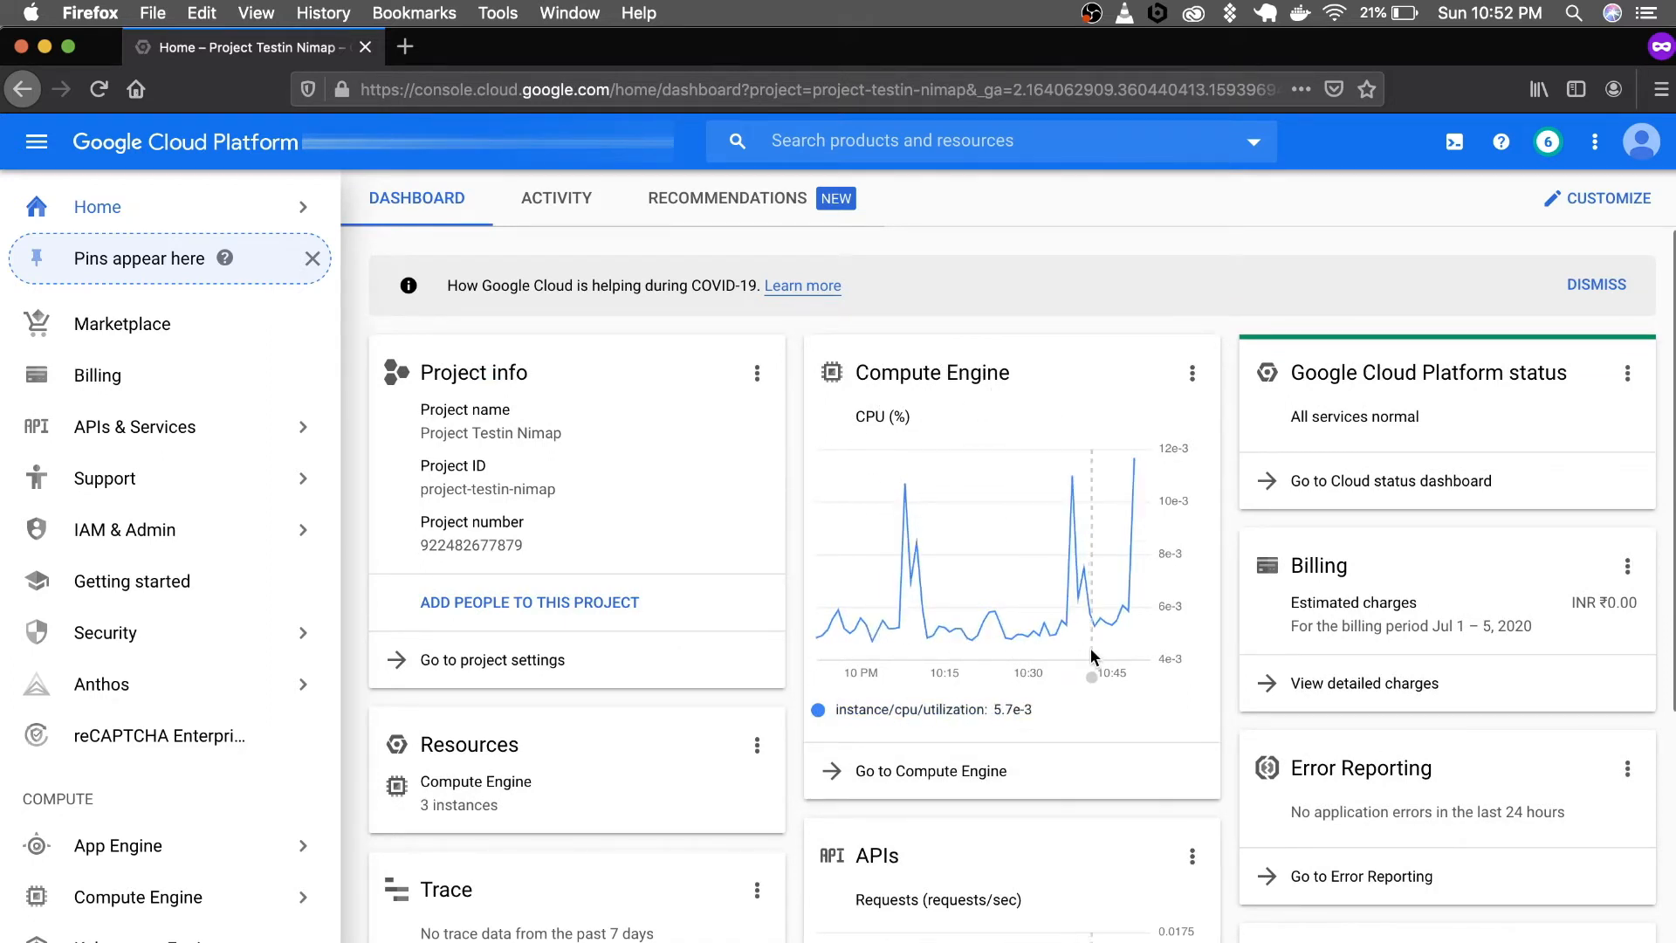
{"action": "scroll", "coordinate": [580, 860], "scroll_direction": "down", "scroll_amount": 3}
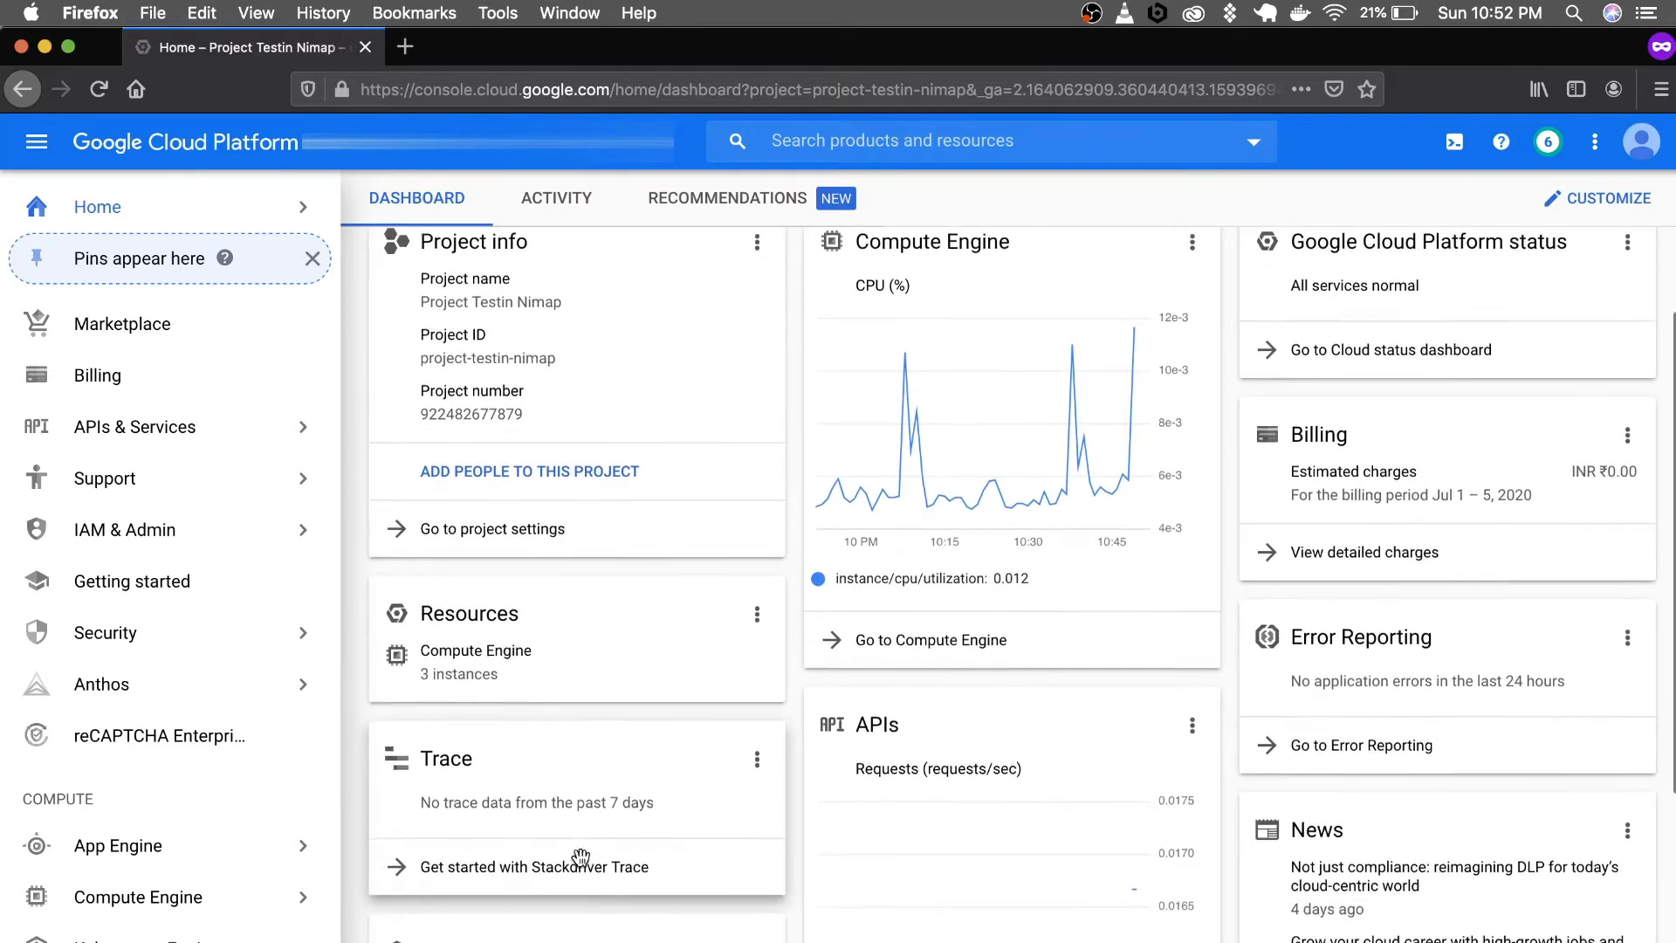
{"action": "scroll", "coordinate": [581, 856], "scroll_direction": "down", "scroll_amount": 3}
{"action": "scroll", "coordinate": [872, 611], "scroll_direction": "down", "scroll_amount": 2}
{"action": "scroll", "coordinate": [985, 576], "scroll_direction": "up", "scroll_amount": 6}
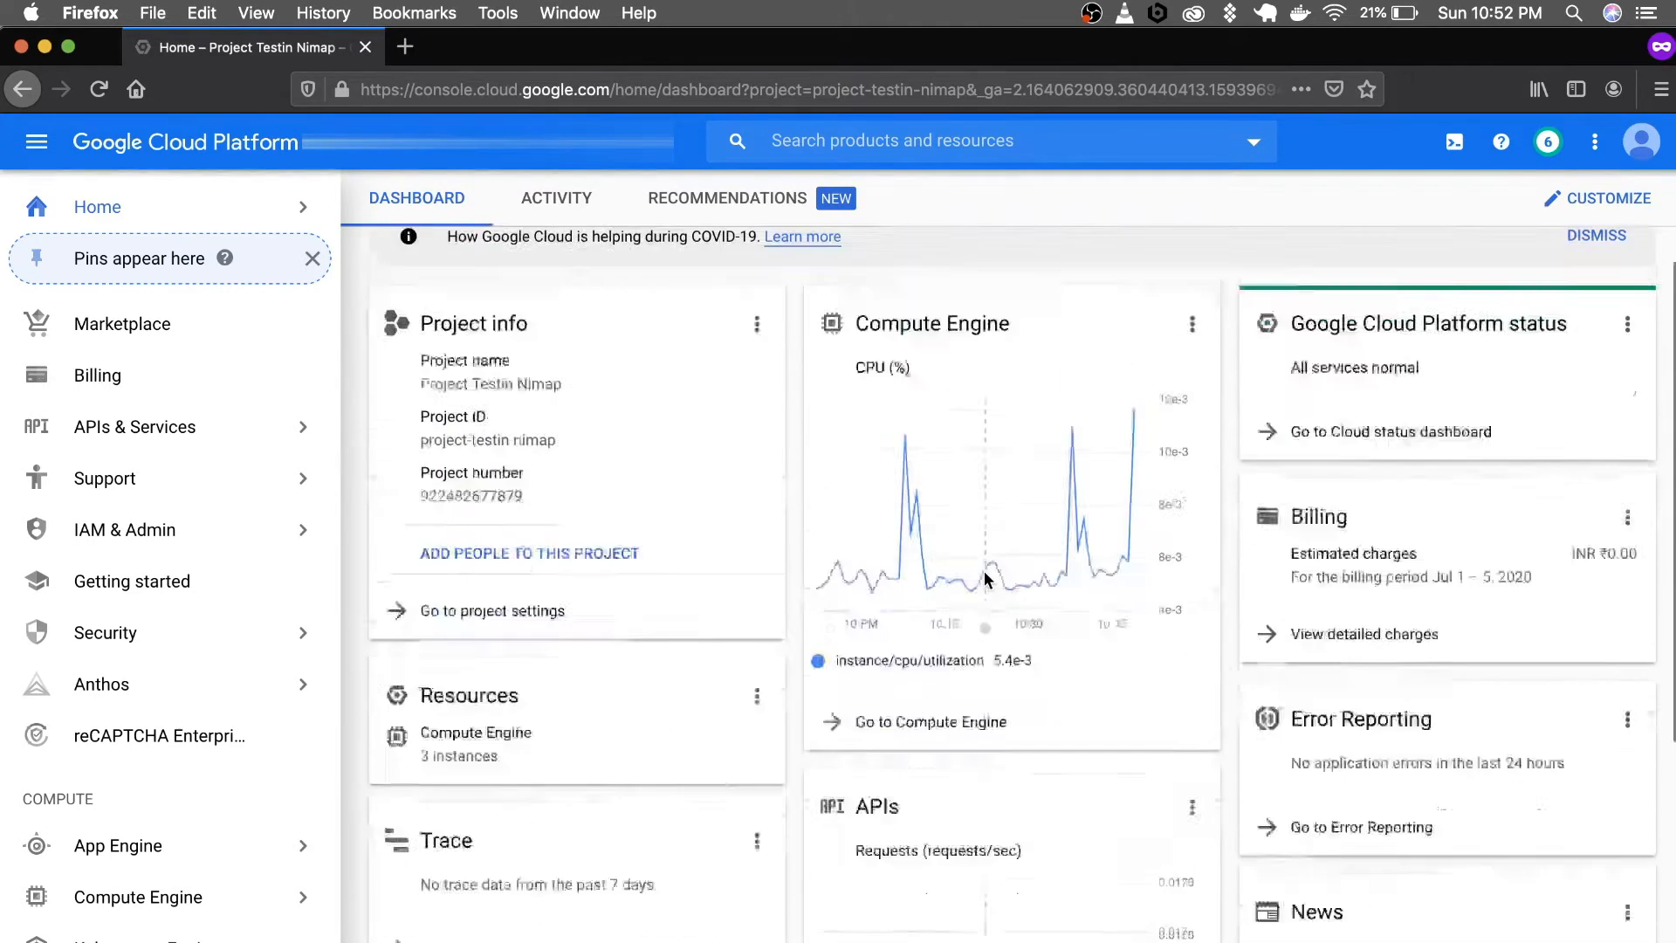
- Browse the console's full list of services, from Compute and Storage down to the Tools category
{"action": "scroll", "coordinate": [131, 777], "scroll_direction": "down", "scroll_amount": 8}
{"action": "mouse_move", "coordinate": [149, 779]}
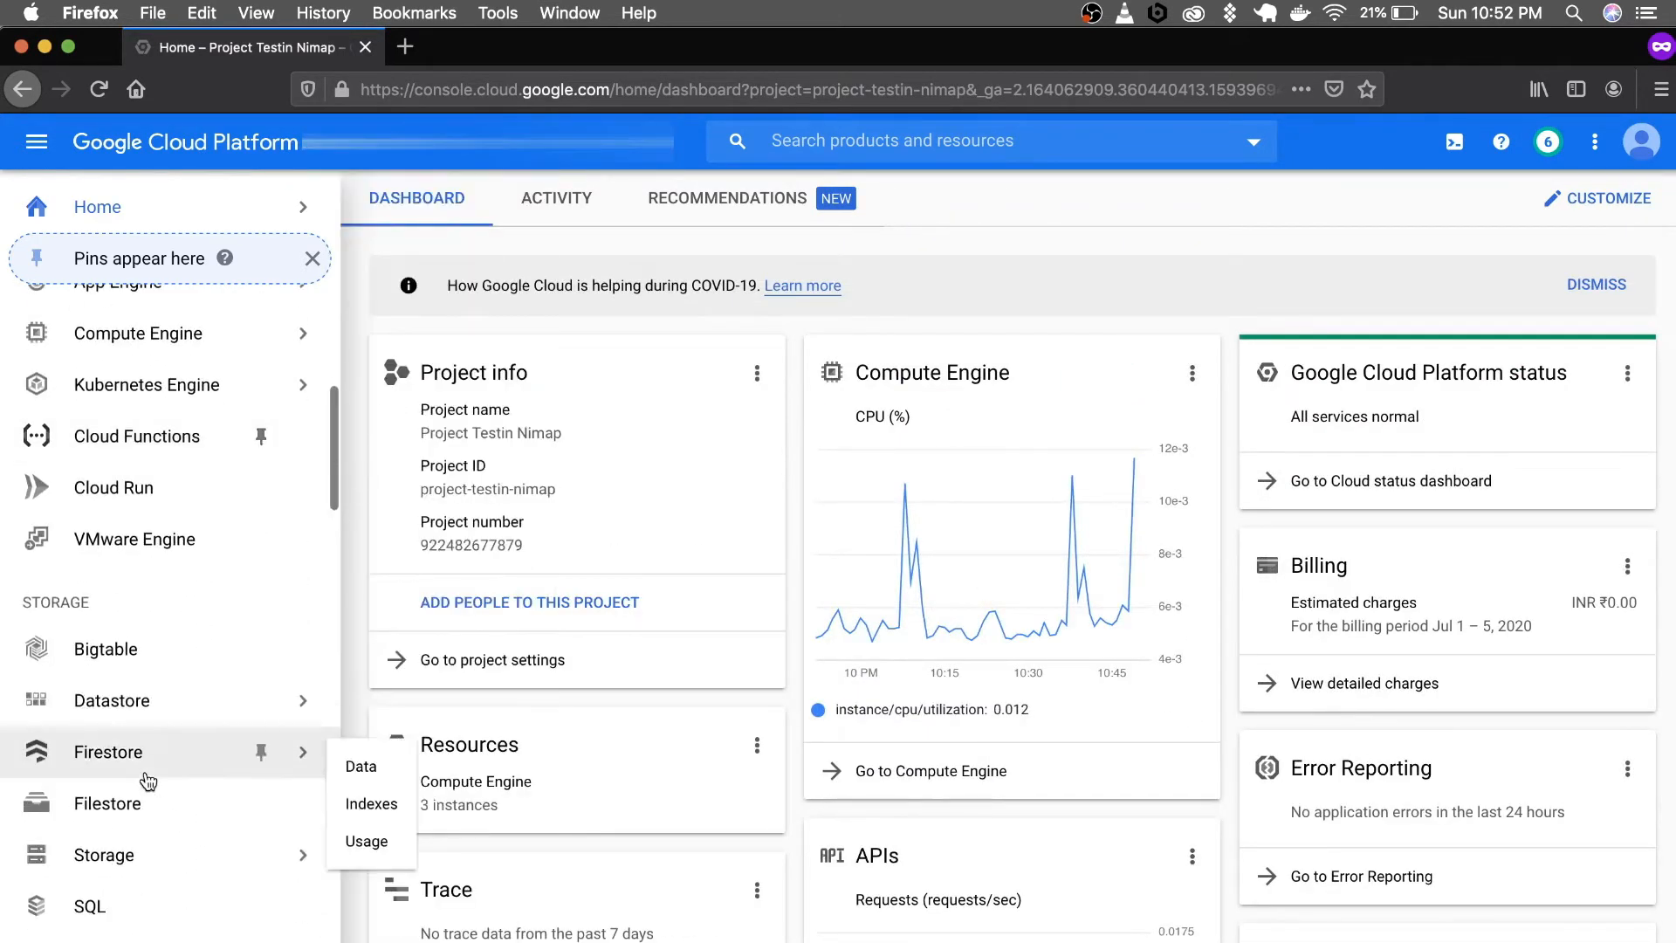
{"action": "scroll", "coordinate": [149, 779], "scroll_direction": "down", "scroll_amount": 15}
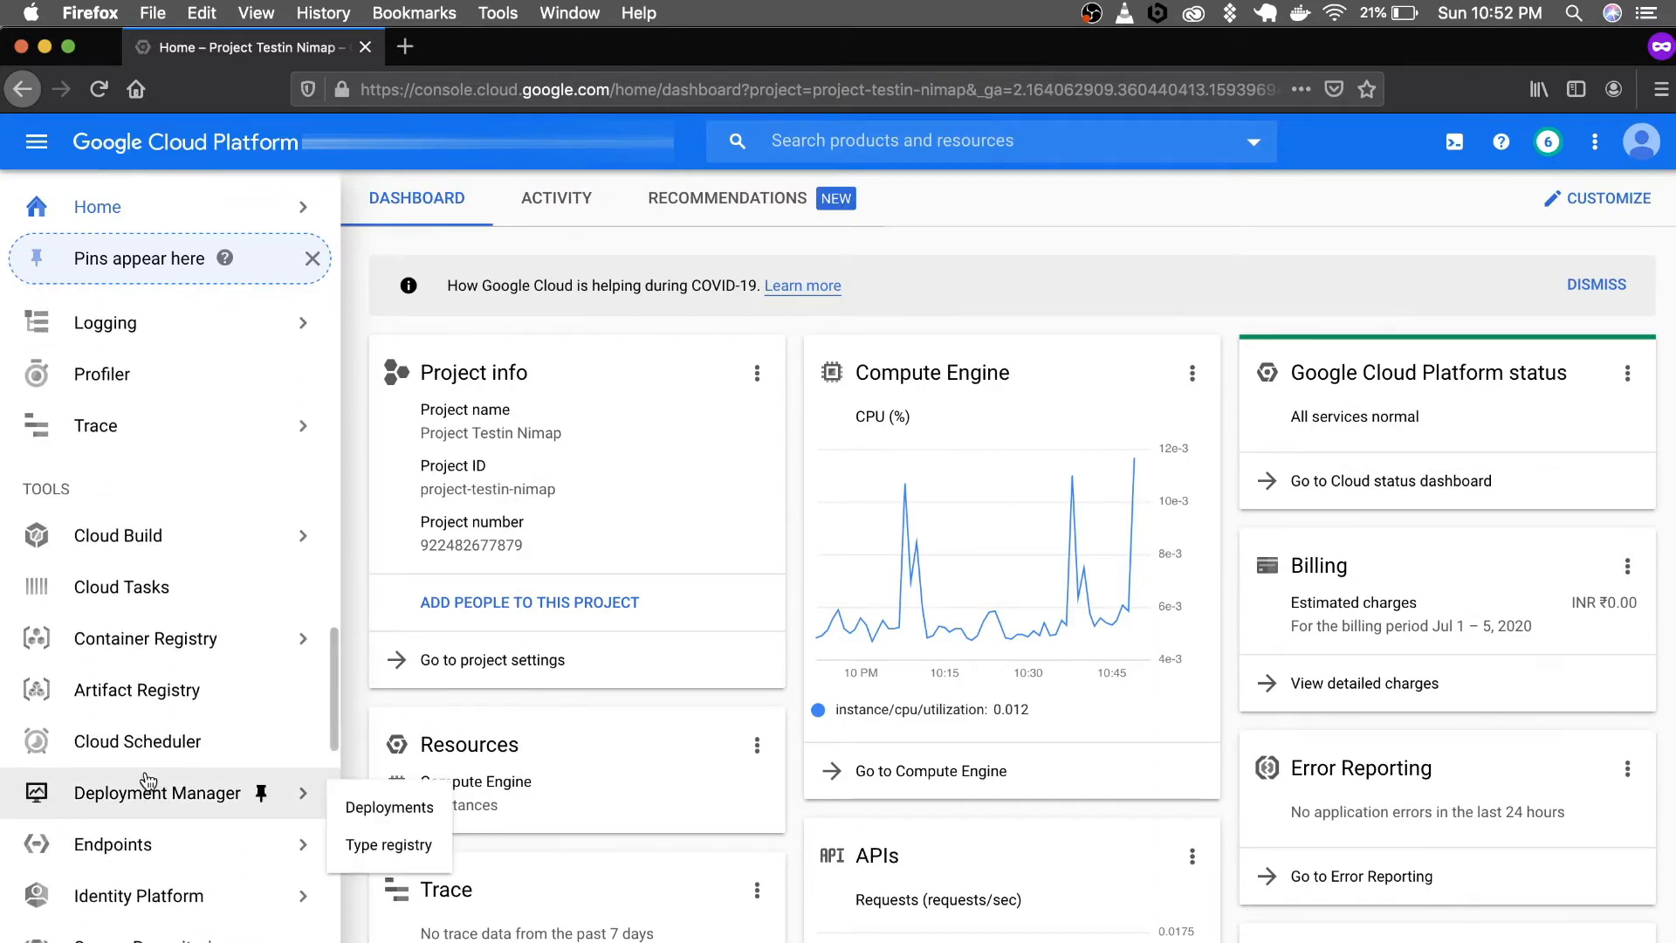
{"action": "scroll", "coordinate": [148, 780], "scroll_direction": "up", "scroll_amount": 20}
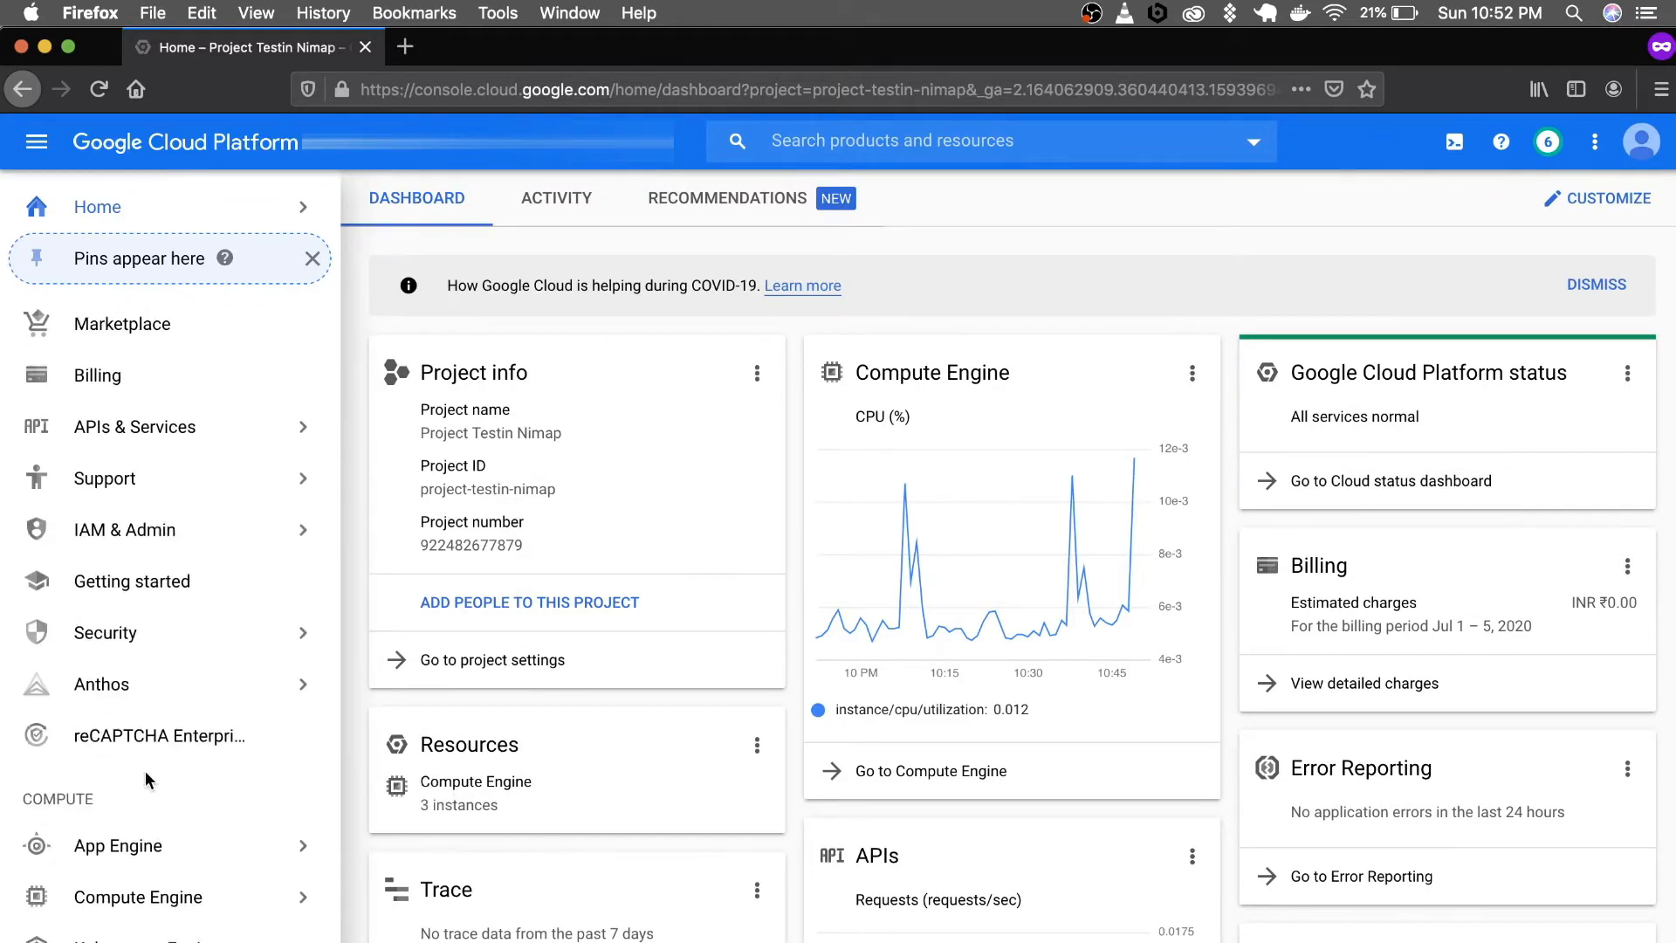
{"action": "scroll", "coordinate": [148, 779], "scroll_direction": "down", "scroll_amount": 1}
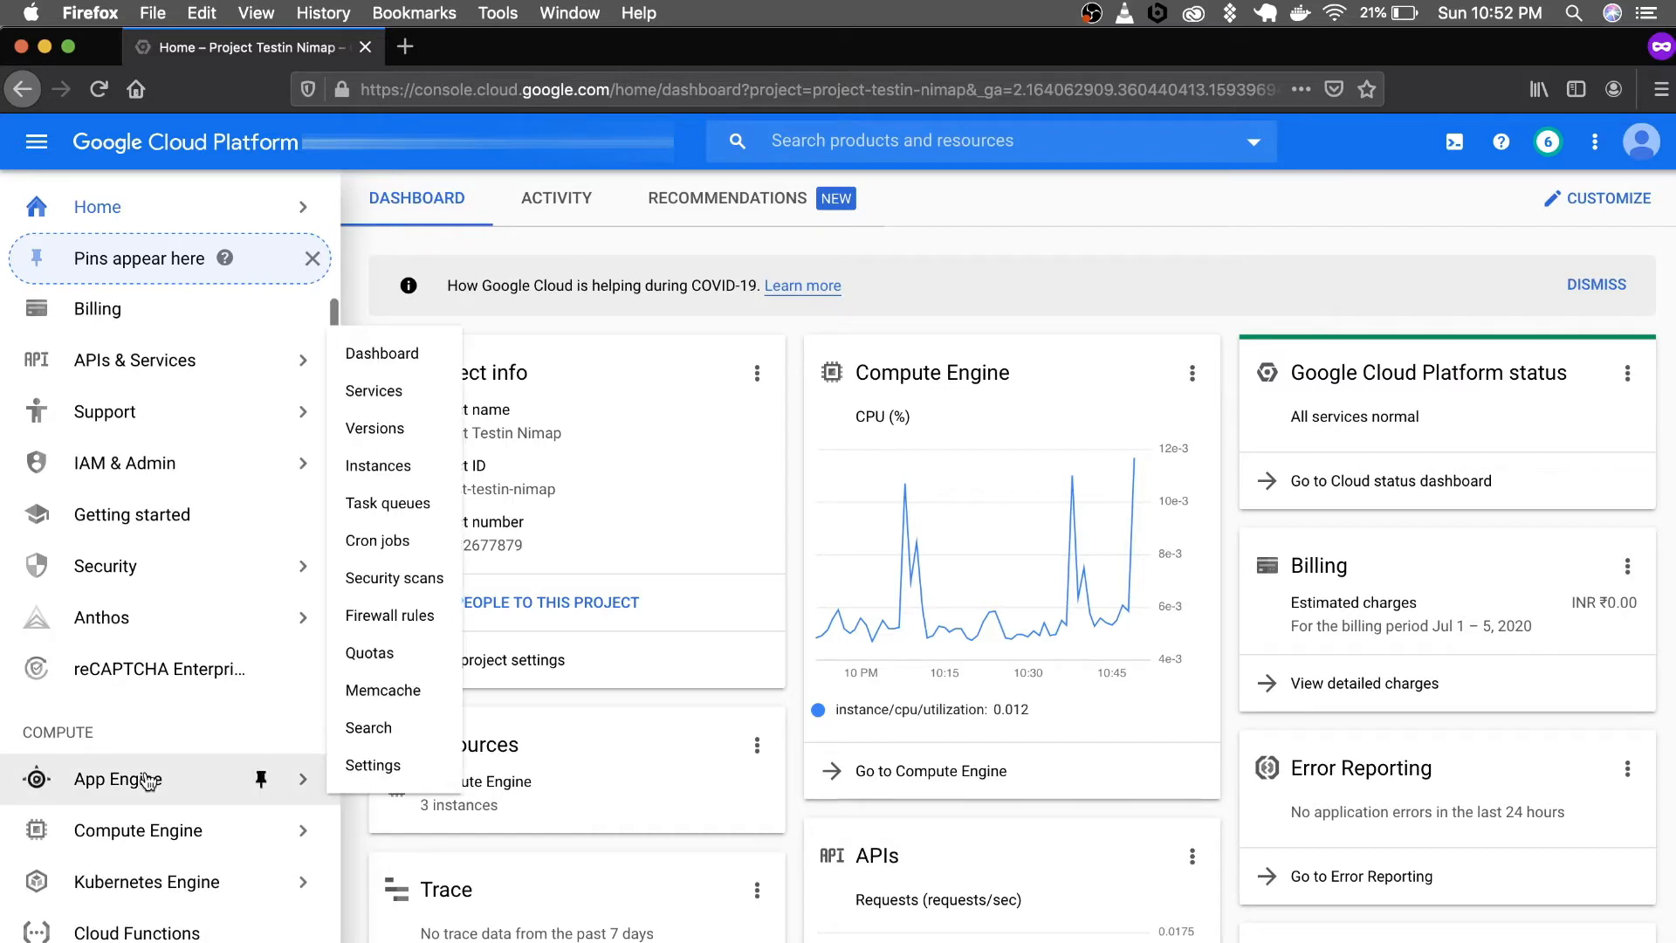
{"action": "scroll", "coordinate": [149, 779], "scroll_direction": "up", "scroll_amount": 1}
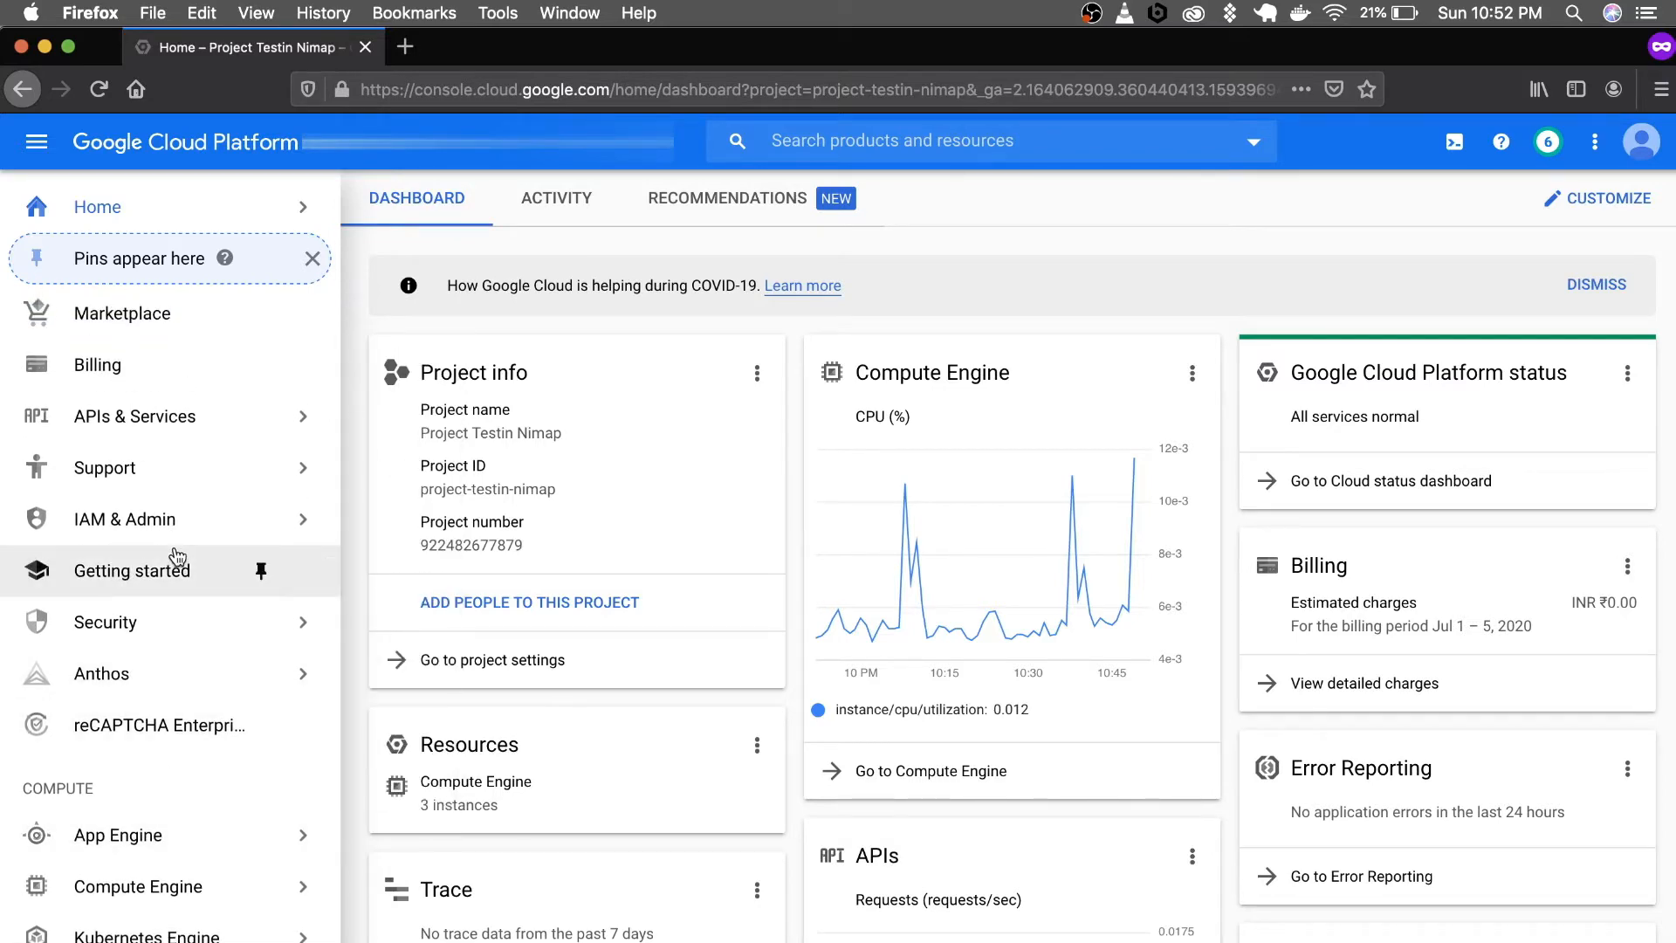
{"action": "scroll", "coordinate": [177, 557], "scroll_direction": "down", "scroll_amount": 4}
{"action": "scroll", "coordinate": [177, 557], "scroll_direction": "down", "scroll_amount": 9}
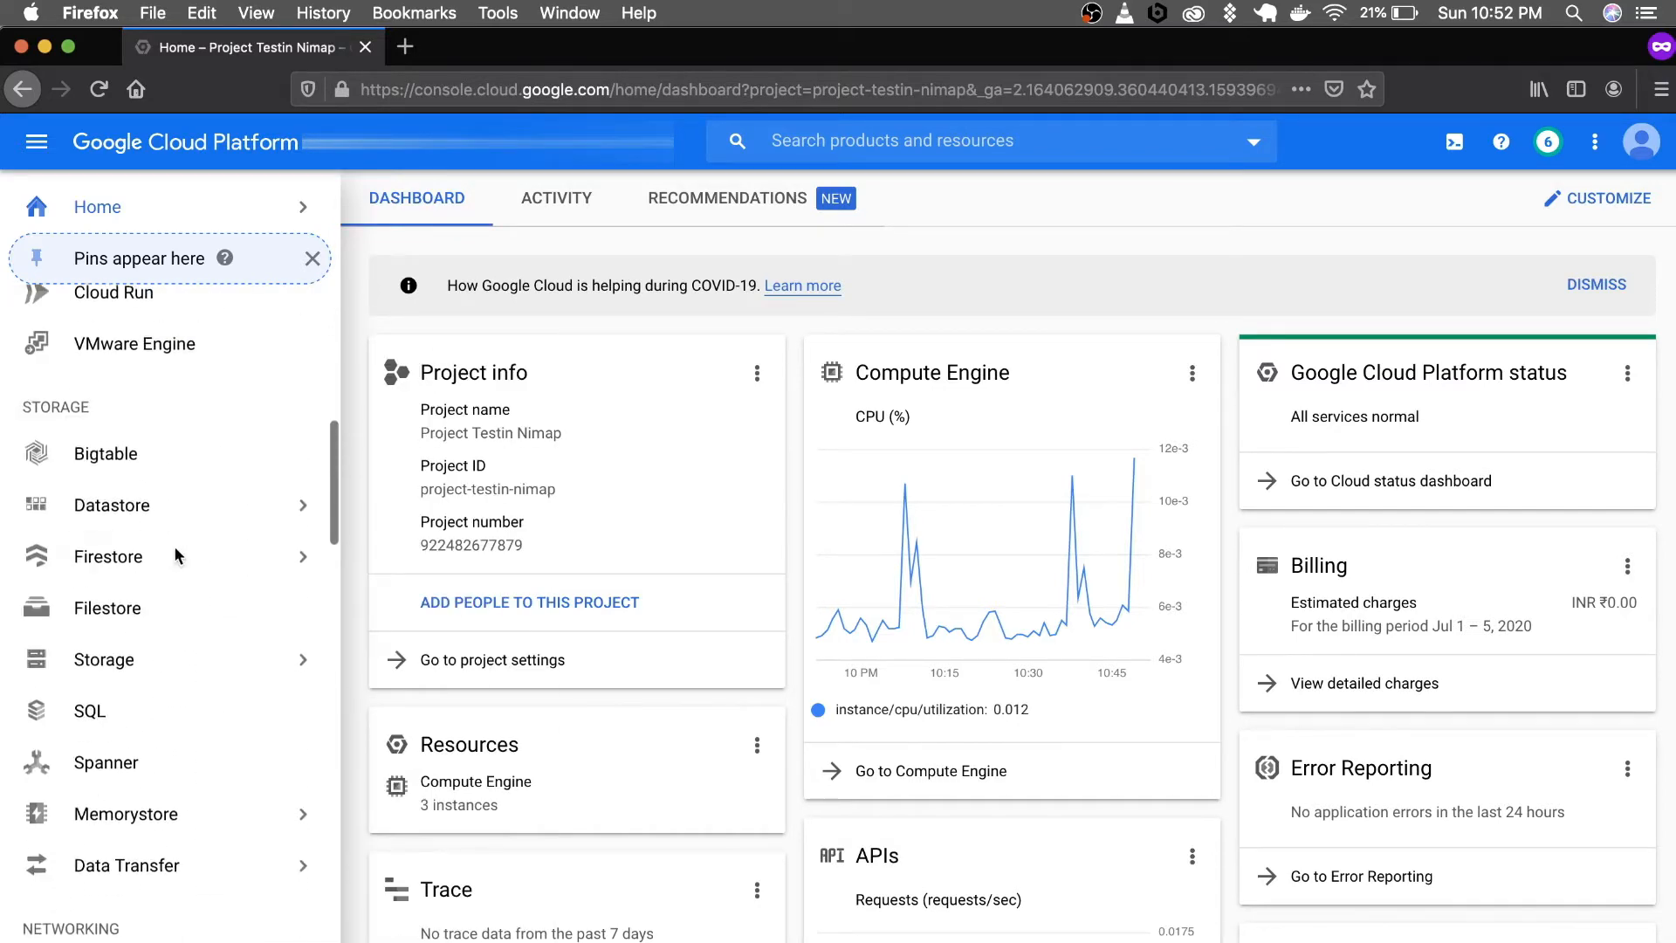
{"action": "scroll", "coordinate": [177, 545], "scroll_direction": "up", "scroll_amount": 13}
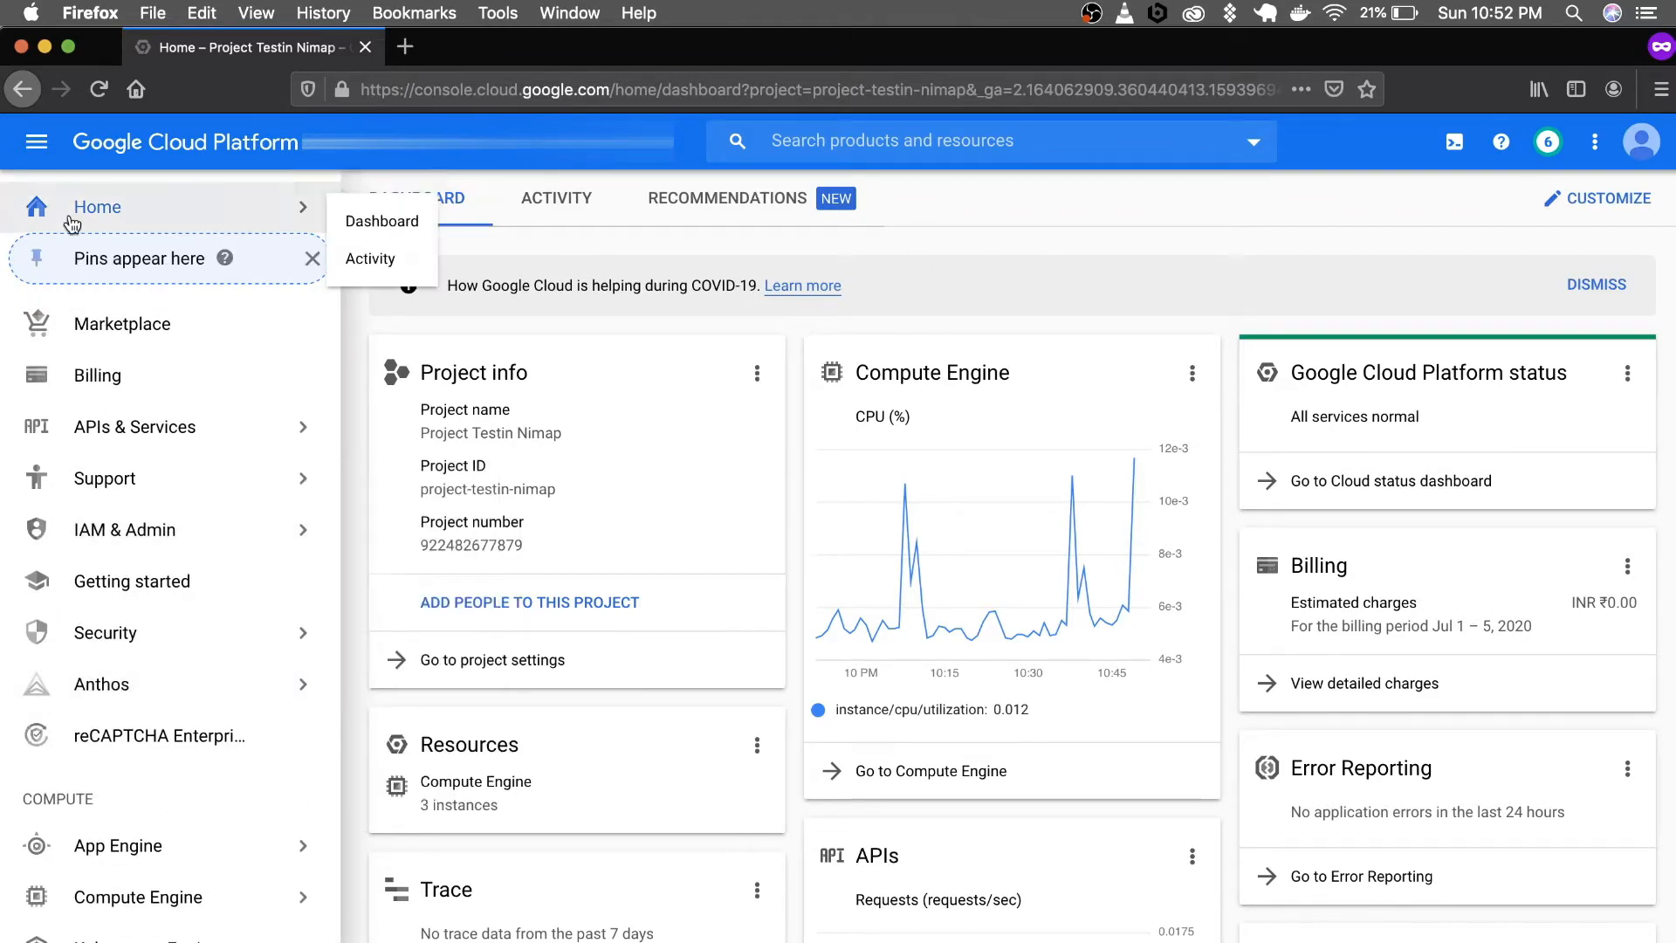
- Collapse and reopen the service list, and examine the services offered under Compute, Storage and Networking
{"action": "left_click", "coordinate": [38, 150]}
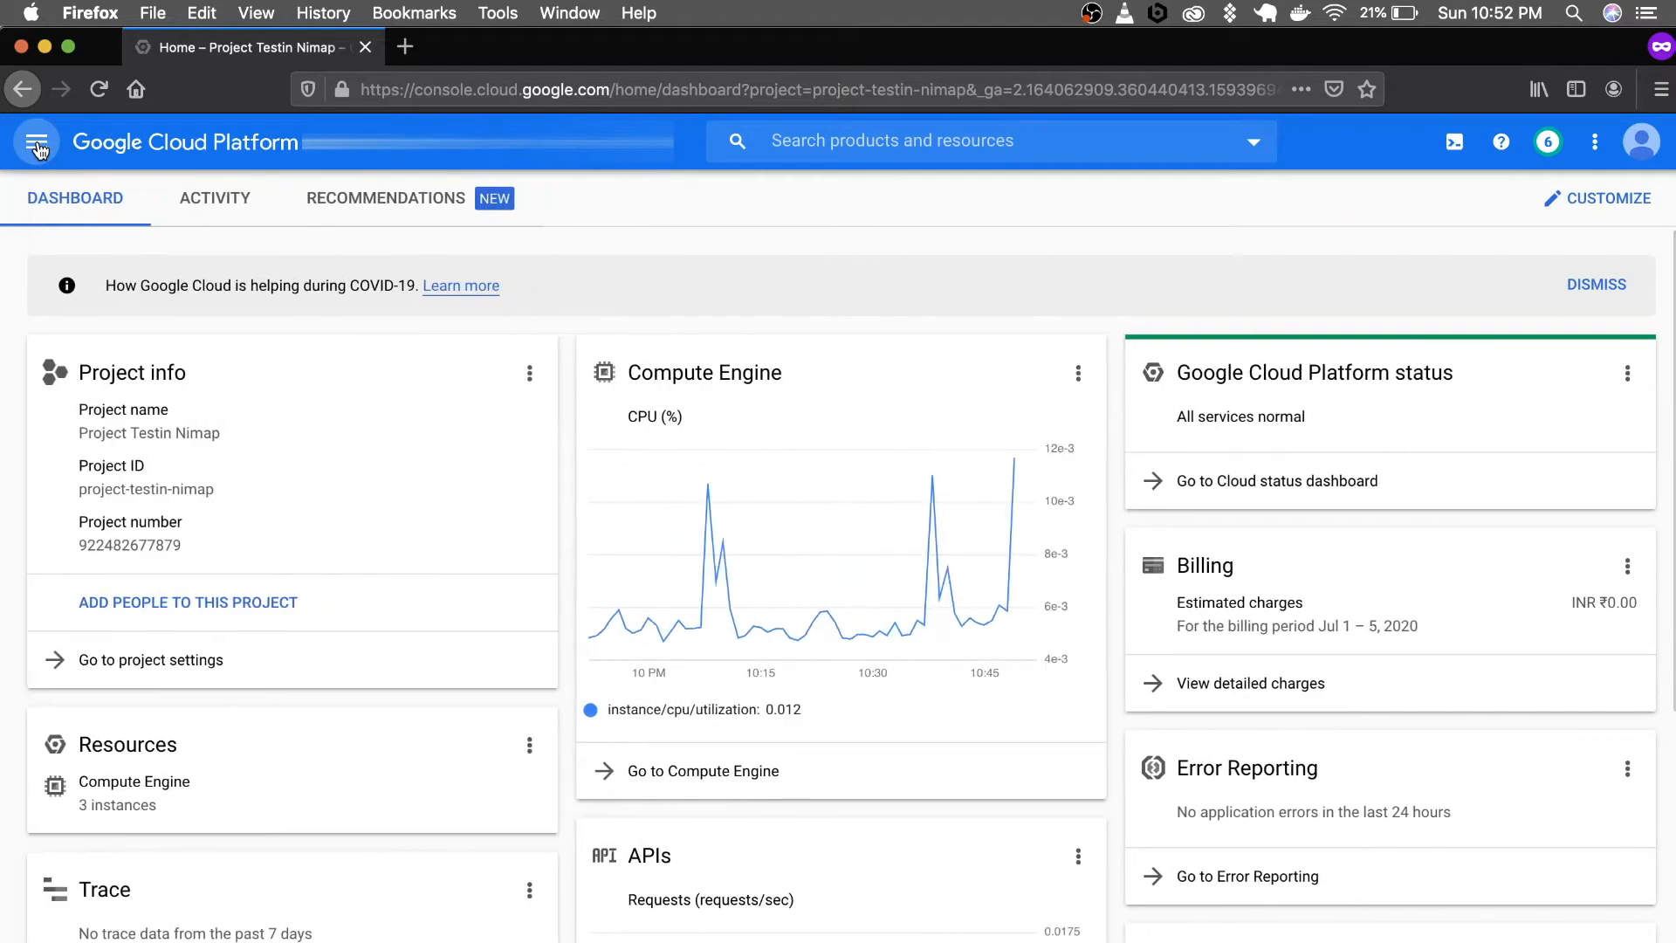
{"action": "left_click", "coordinate": [36, 142]}
{"action": "scroll", "coordinate": [61, 548], "scroll_direction": "down", "scroll_amount": 1}
{"action": "scroll", "coordinate": [62, 548], "scroll_direction": "down", "scroll_amount": 9}
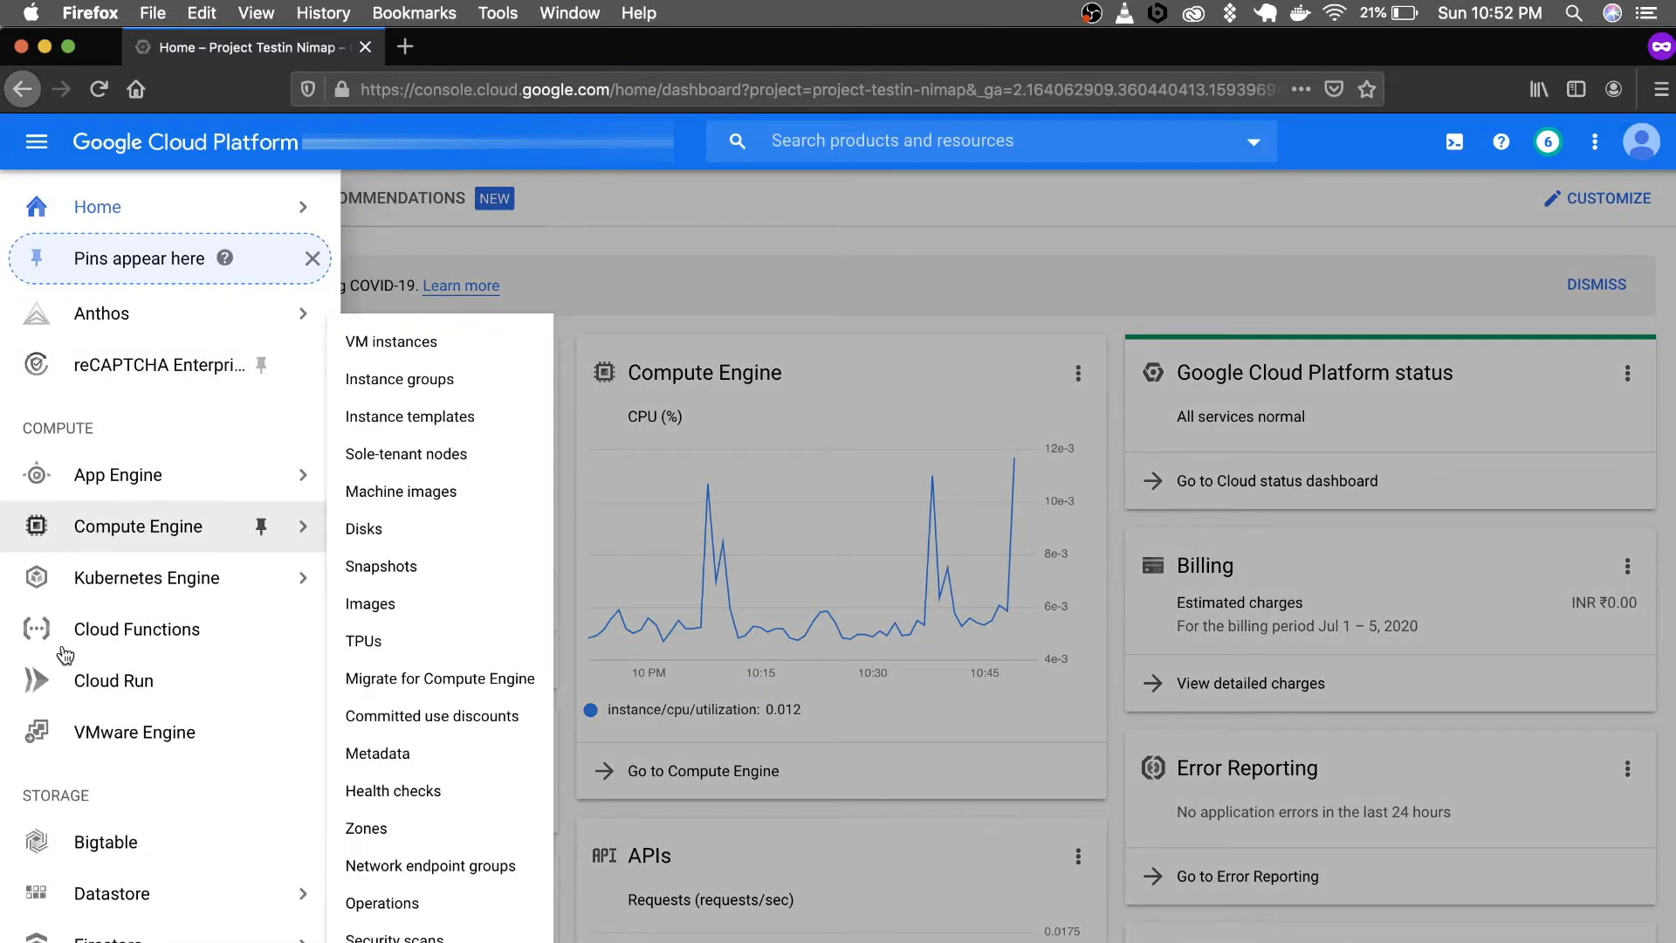
{"action": "scroll", "coordinate": [140, 873], "scroll_direction": "down", "scroll_amount": 3}
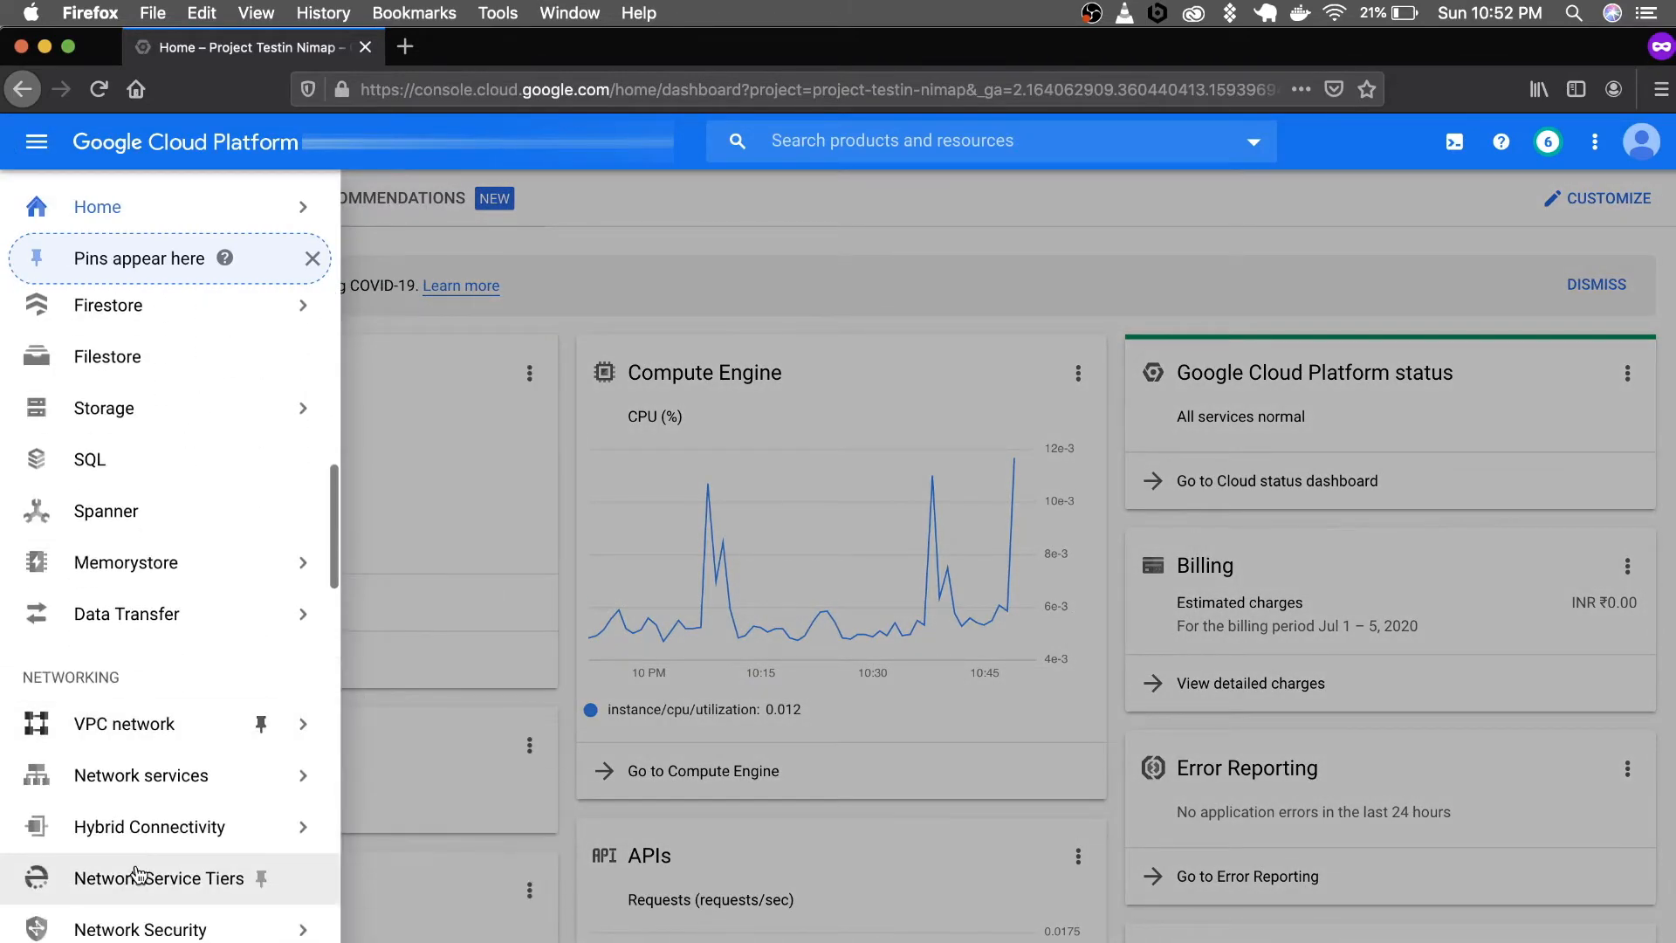
{"action": "scroll", "coordinate": [174, 883], "scroll_direction": "down", "scroll_amount": 5}
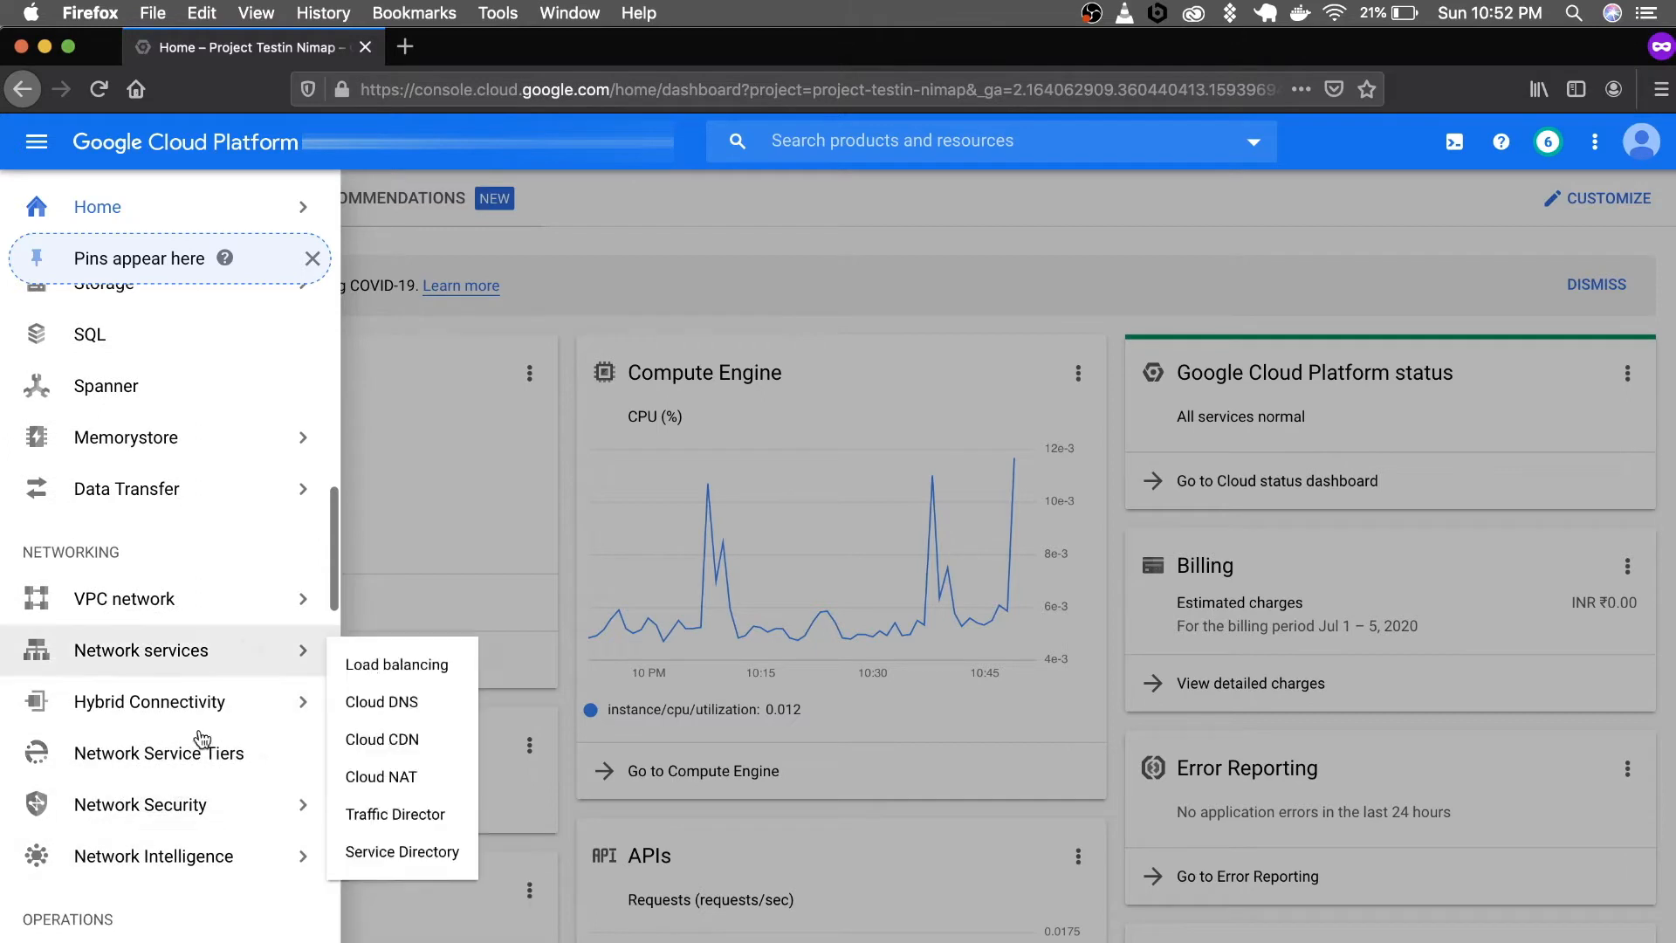
{"action": "scroll", "coordinate": [184, 886], "scroll_direction": "down", "scroll_amount": 2}
{"action": "scroll", "coordinate": [187, 863], "scroll_direction": "up", "scroll_amount": 4}
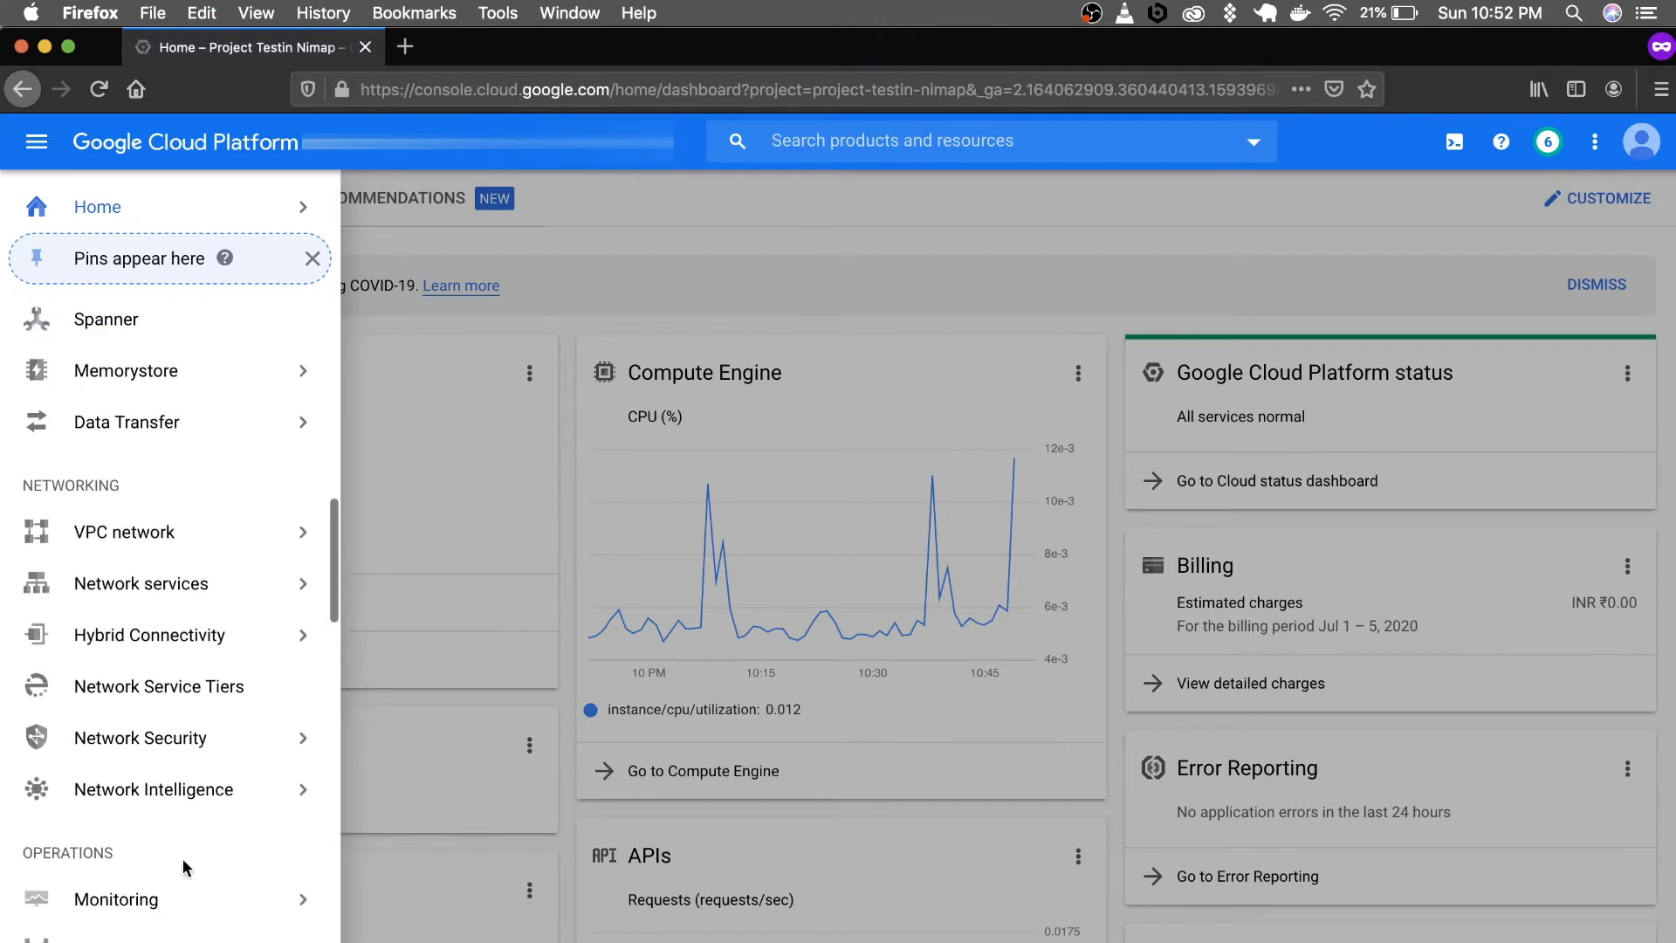
{"action": "mouse_move", "coordinate": [197, 528]}
{"action": "scroll", "coordinate": [197, 528], "scroll_direction": "up", "scroll_amount": 10}
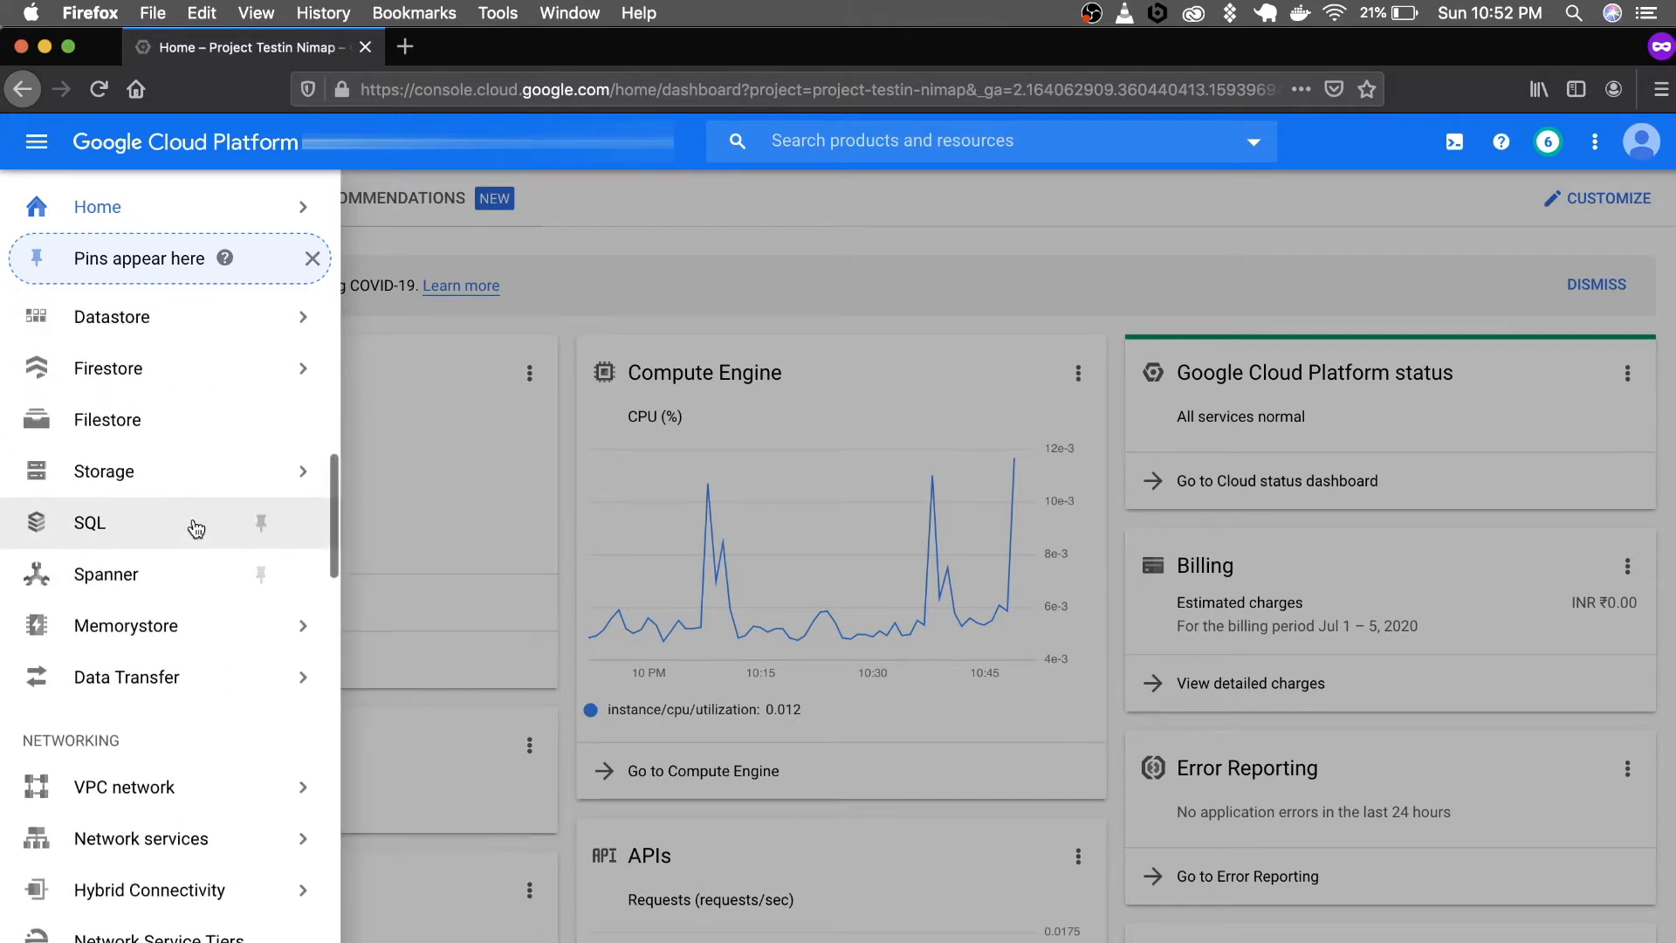
{"action": "scroll", "coordinate": [196, 528], "scroll_direction": "down", "scroll_amount": 3}
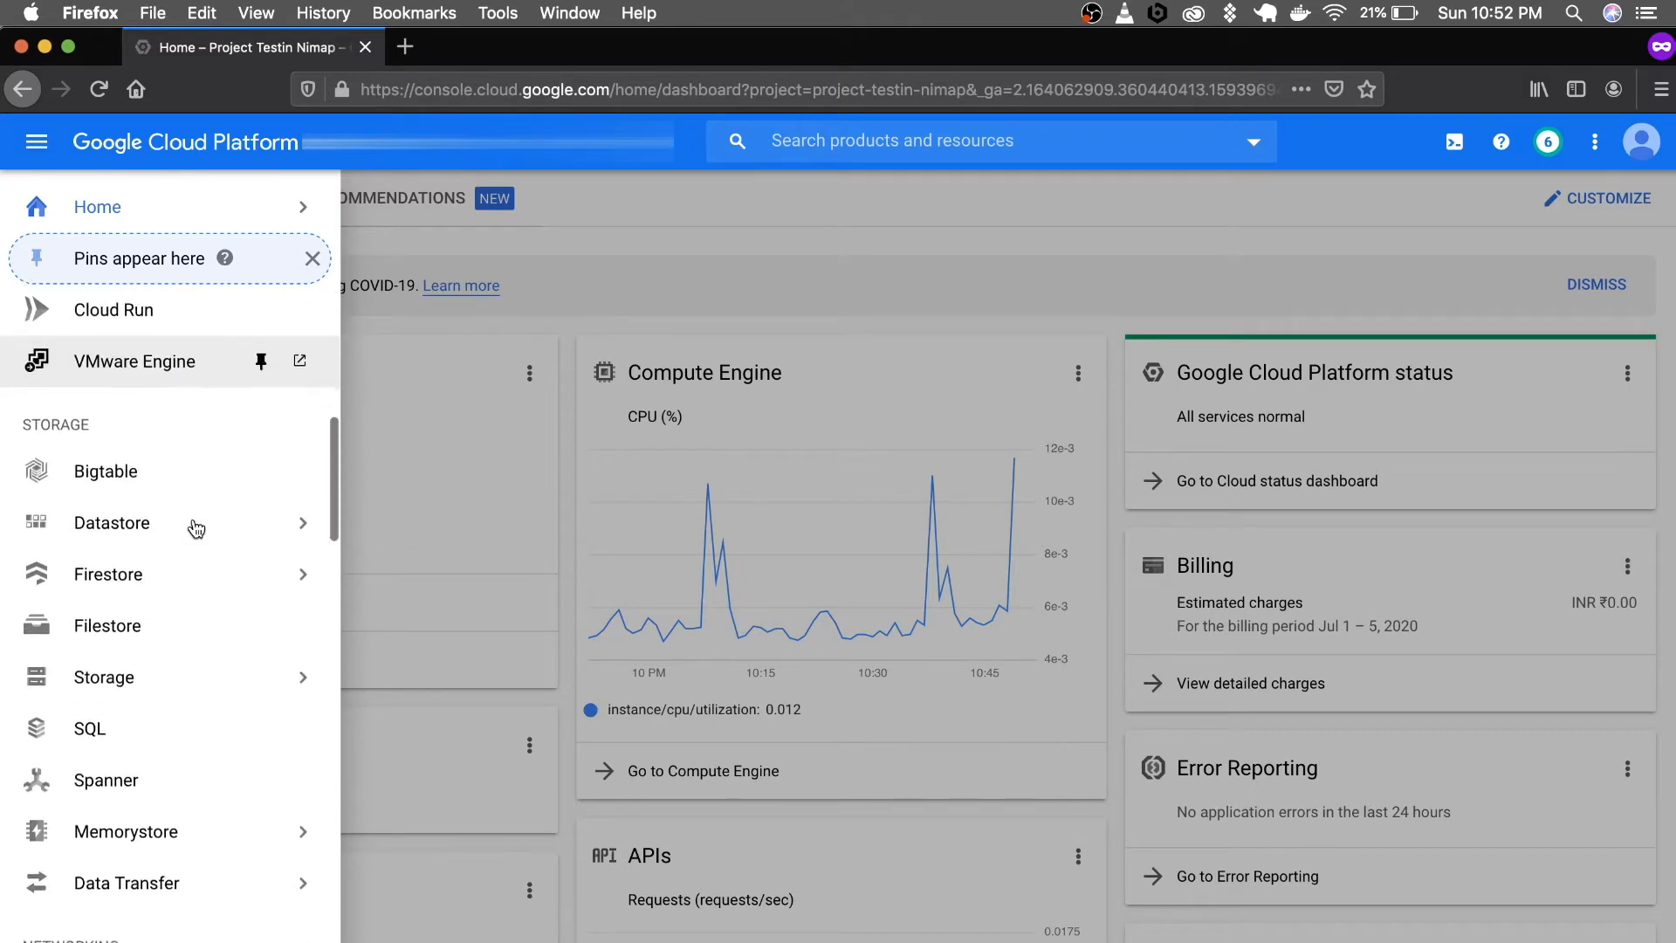
{"action": "scroll", "coordinate": [196, 528], "scroll_direction": "up", "scroll_amount": 6}
{"action": "scroll", "coordinate": [197, 528], "scroll_direction": "down", "scroll_amount": 8}
{"action": "scroll", "coordinate": [196, 528], "scroll_direction": "down", "scroll_amount": 3}
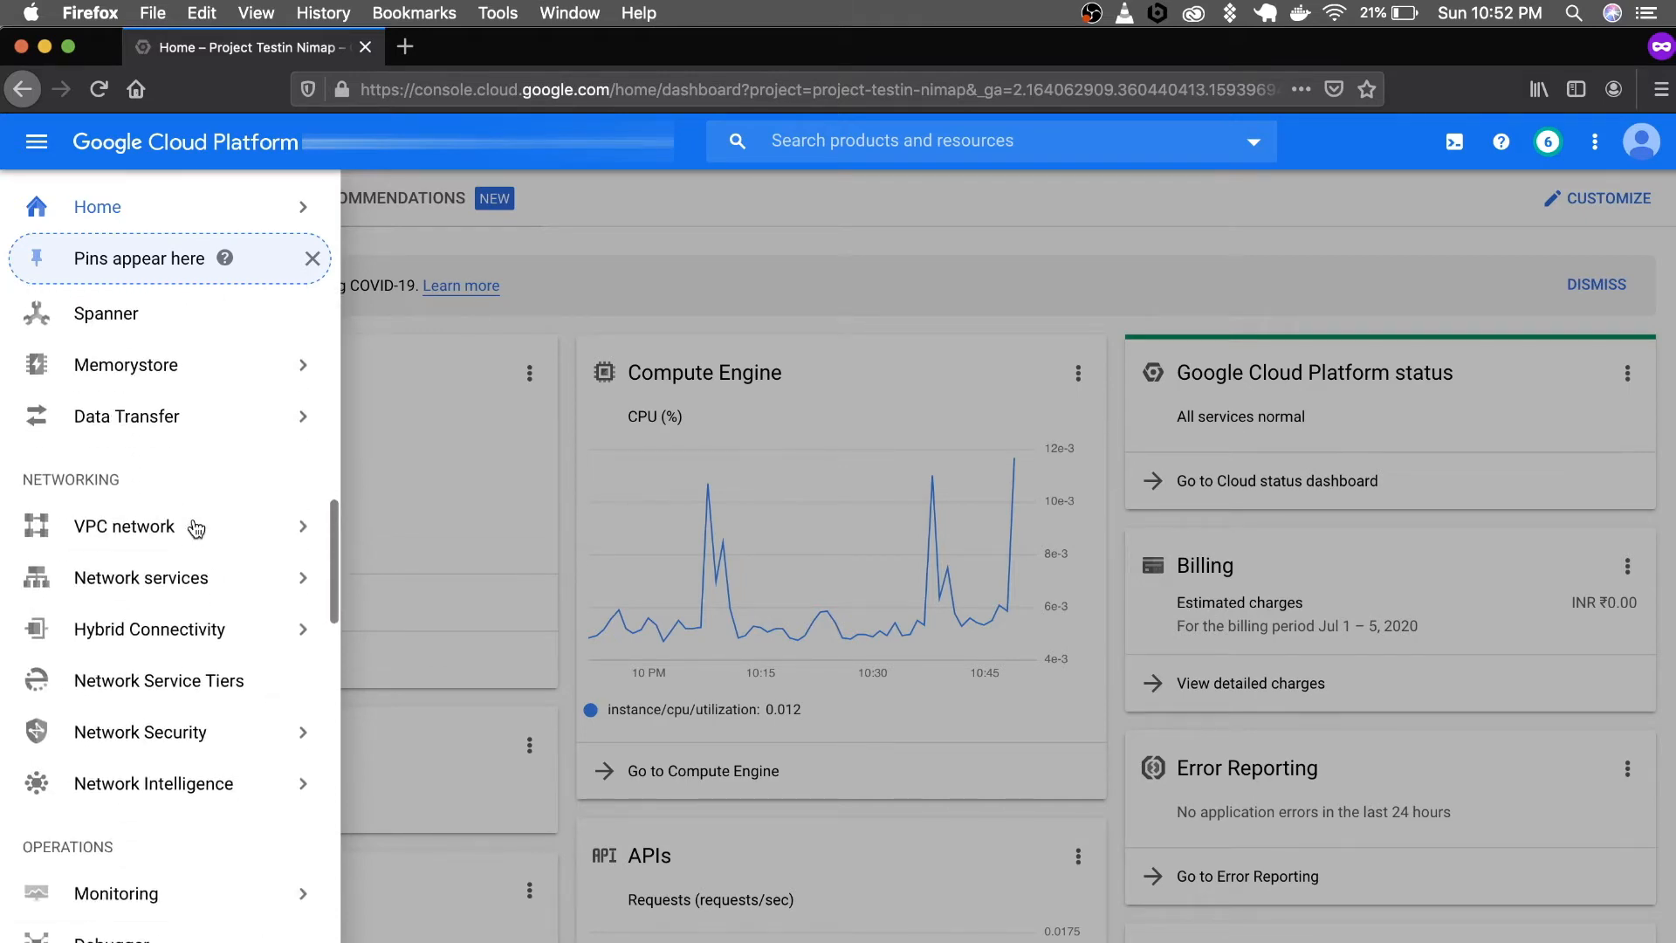
{"action": "scroll", "coordinate": [172, 790], "scroll_direction": "down", "scroll_amount": 4}
{"action": "scroll", "coordinate": [161, 781], "scroll_direction": "up", "scroll_amount": 15}
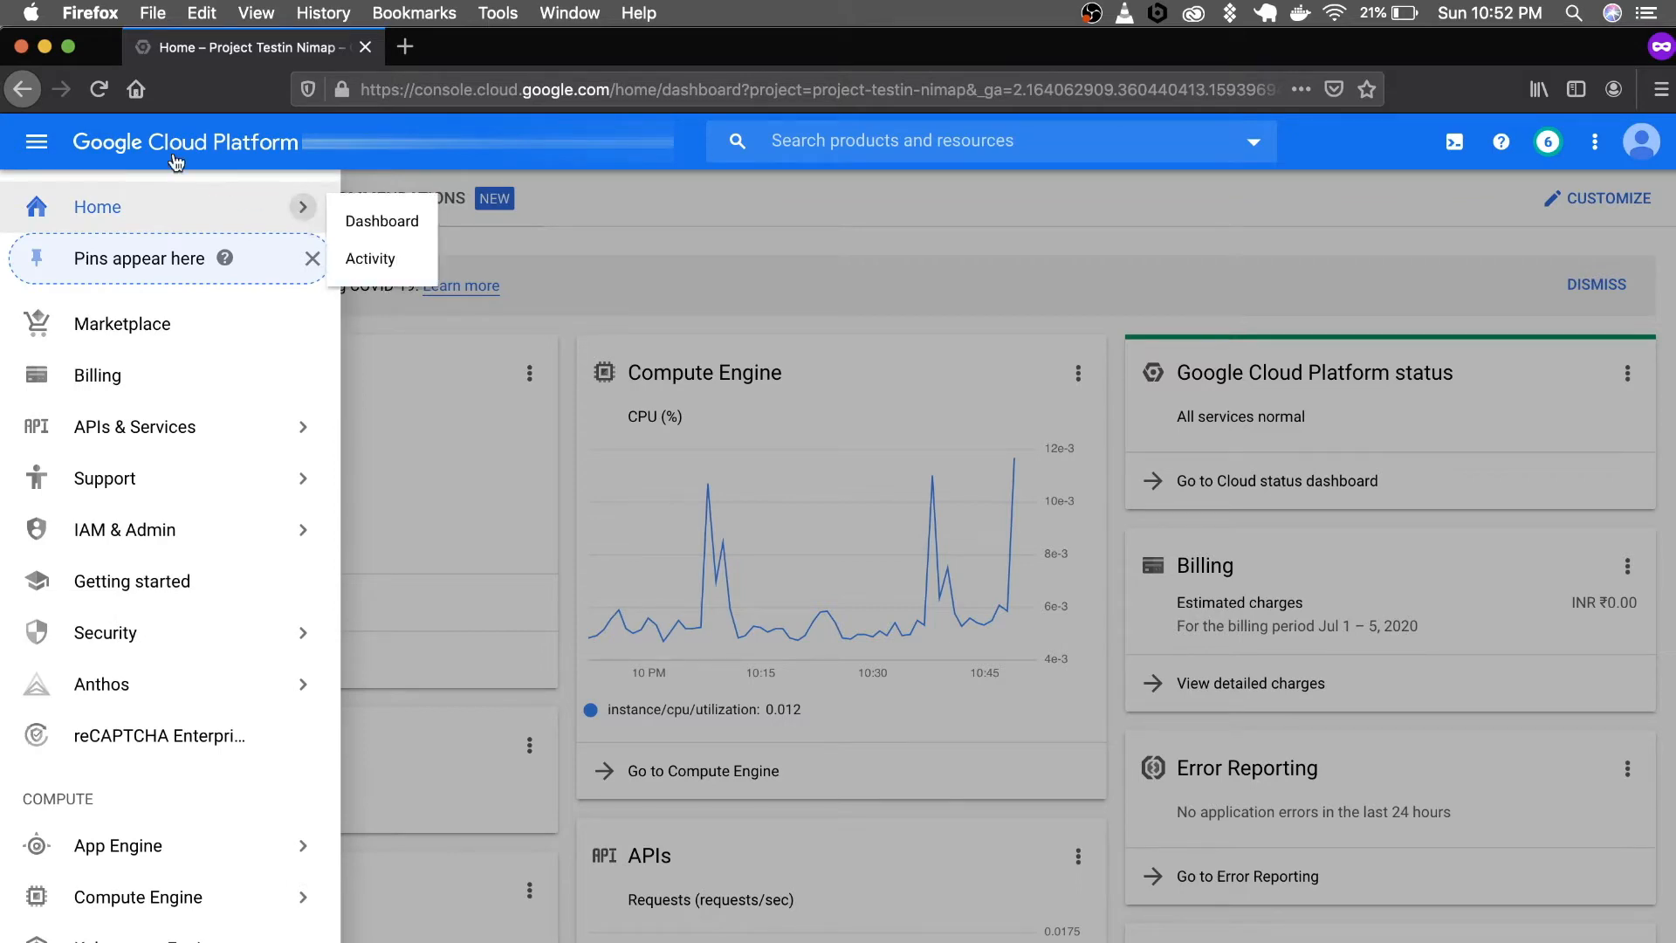
- Open the App Engine dashboard for the current project
{"action": "left_click", "coordinate": [50, 152]}
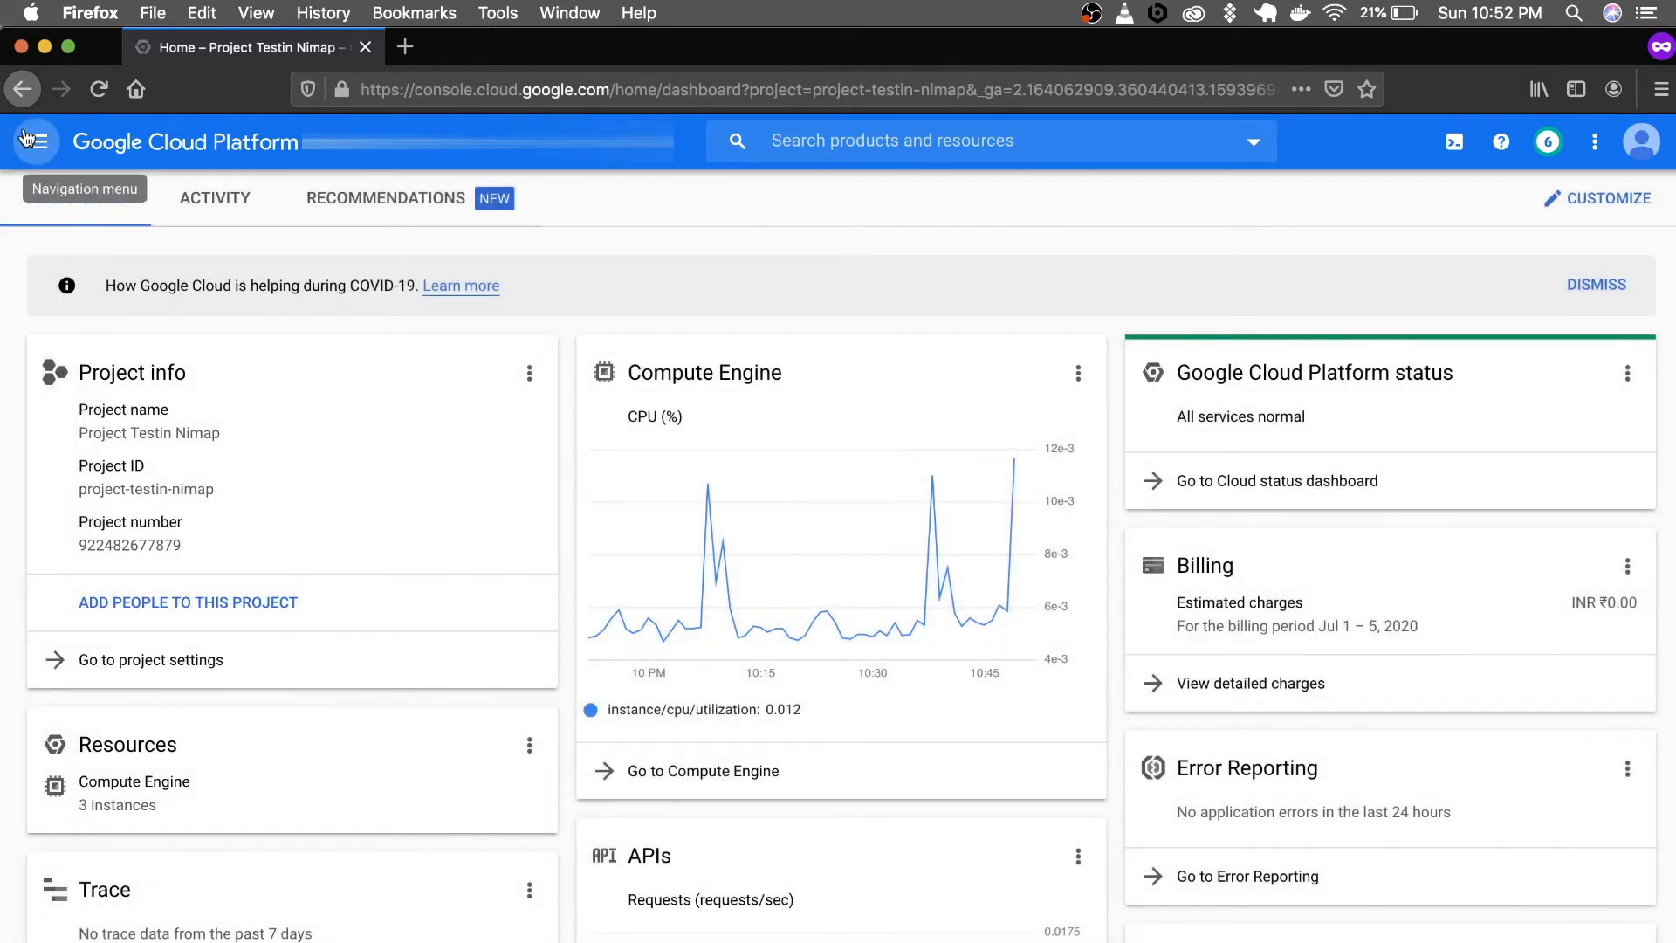
{"action": "left_click", "coordinate": [54, 156]}
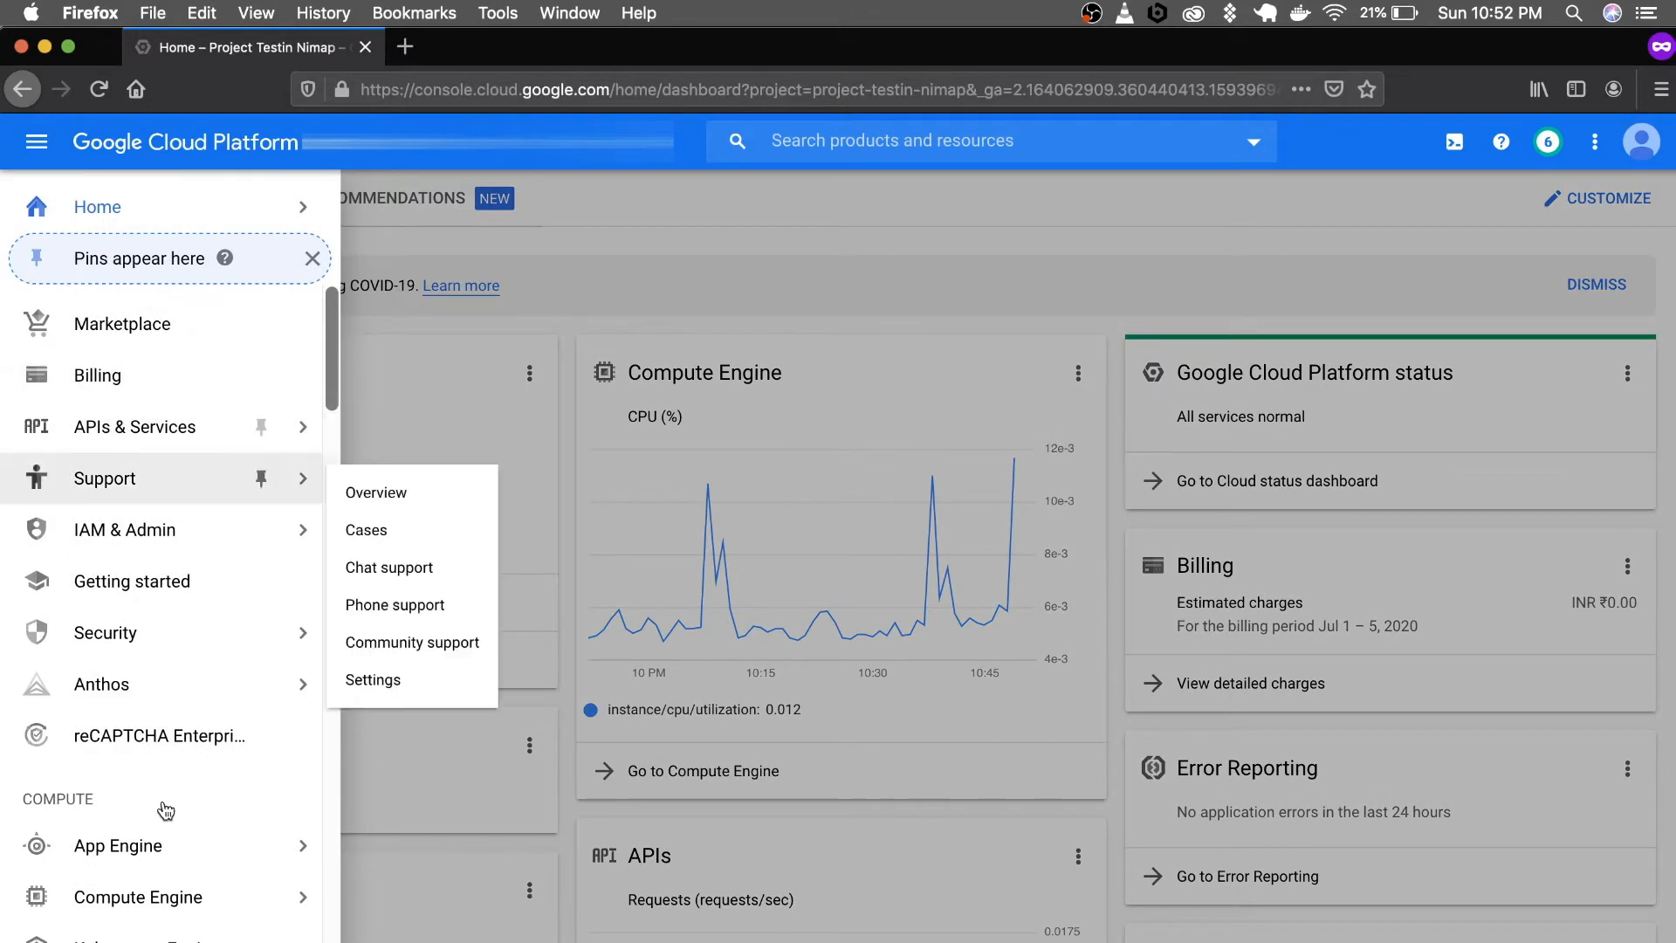
{"action": "scroll", "coordinate": [165, 804], "scroll_direction": "down", "scroll_amount": 3}
{"action": "mouse_move", "coordinate": [254, 610]}
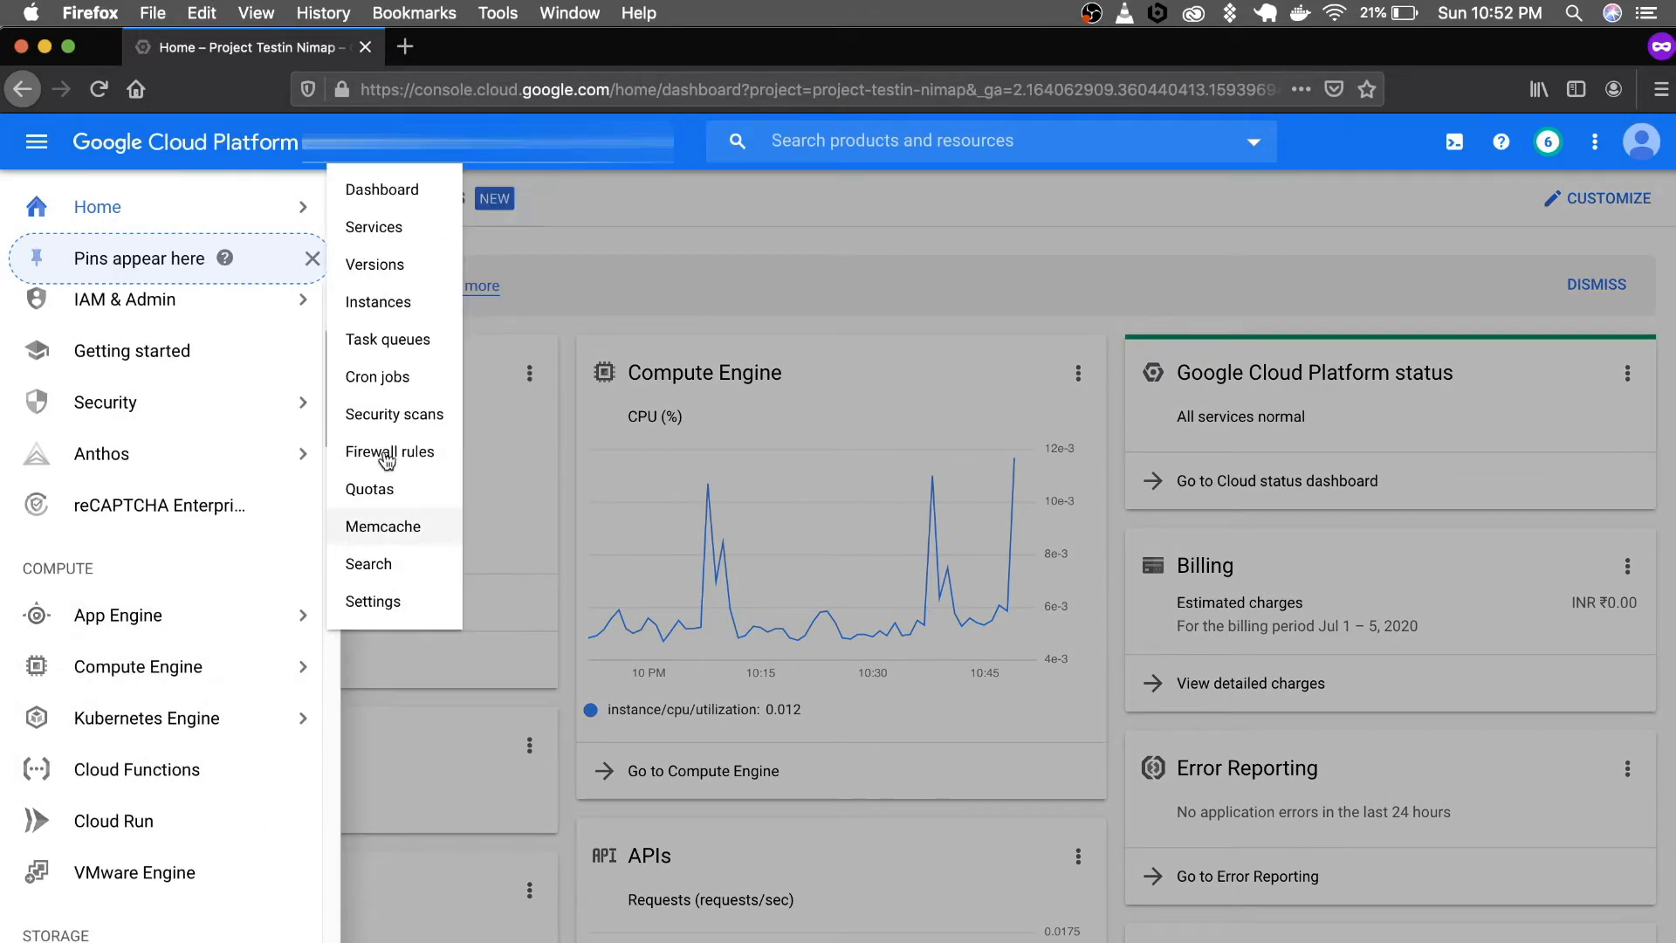
{"action": "left_click", "coordinate": [402, 189]}
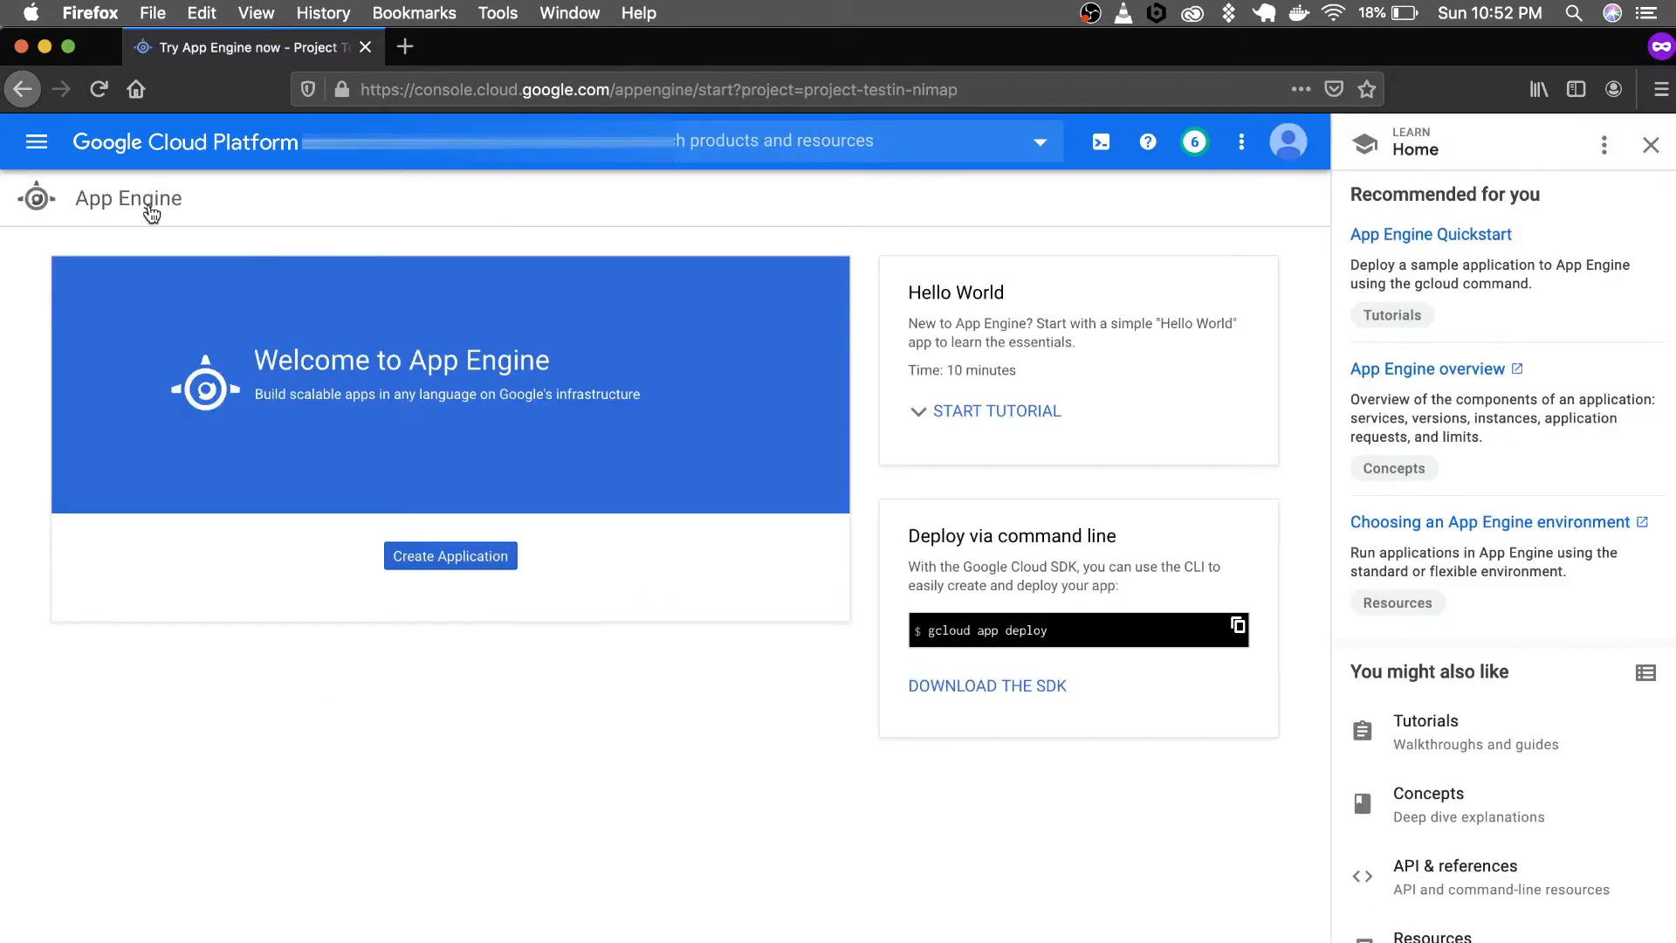
- Go to Compute Engine's VM instances and start creating a new VM instance
{"action": "left_click", "coordinate": [37, 141]}
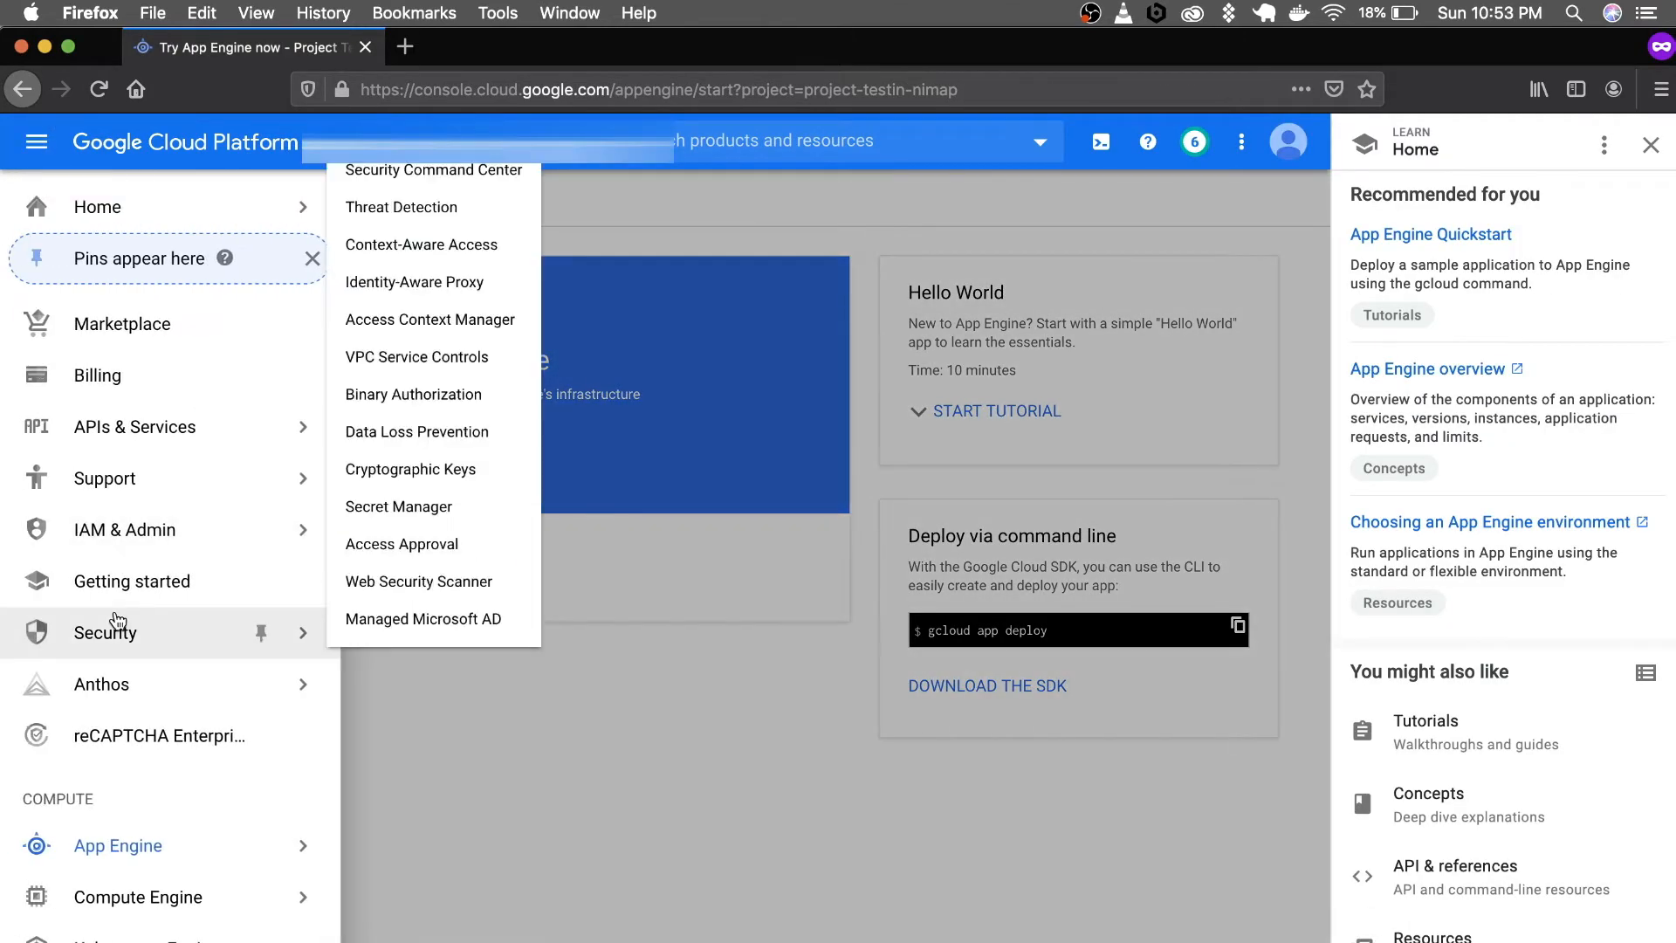
{"action": "scroll", "coordinate": [105, 611], "scroll_direction": "down", "scroll_amount": 3}
{"action": "scroll", "coordinate": [131, 786], "scroll_direction": "down", "scroll_amount": 1}
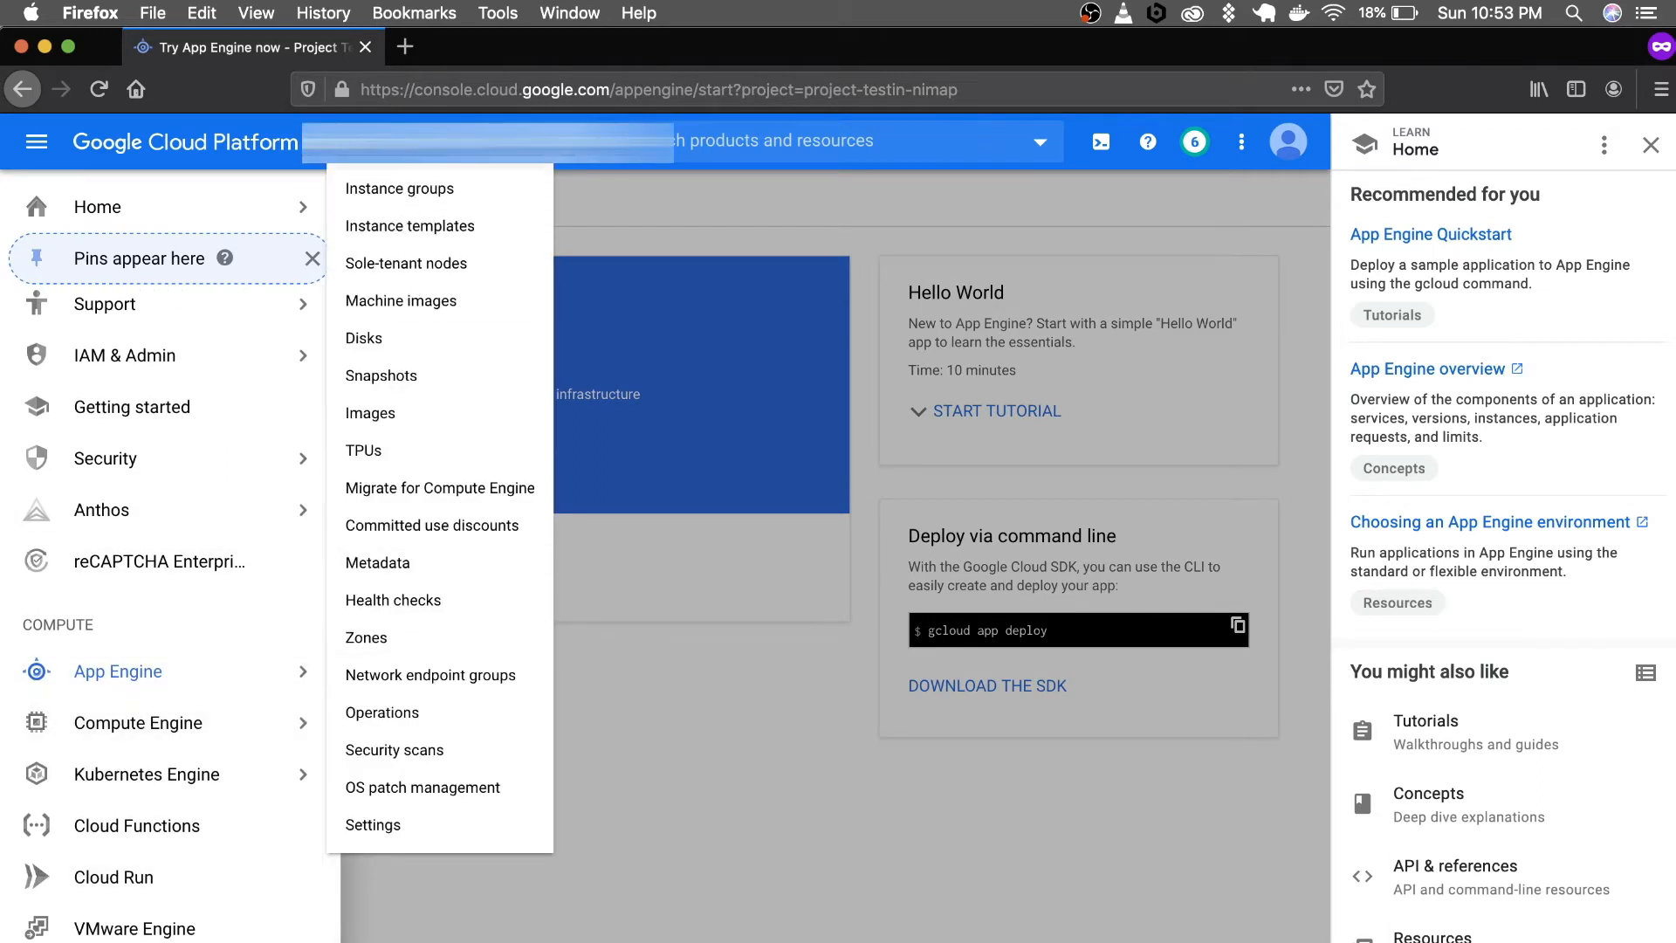
{"action": "left_click", "coordinate": [401, 151]}
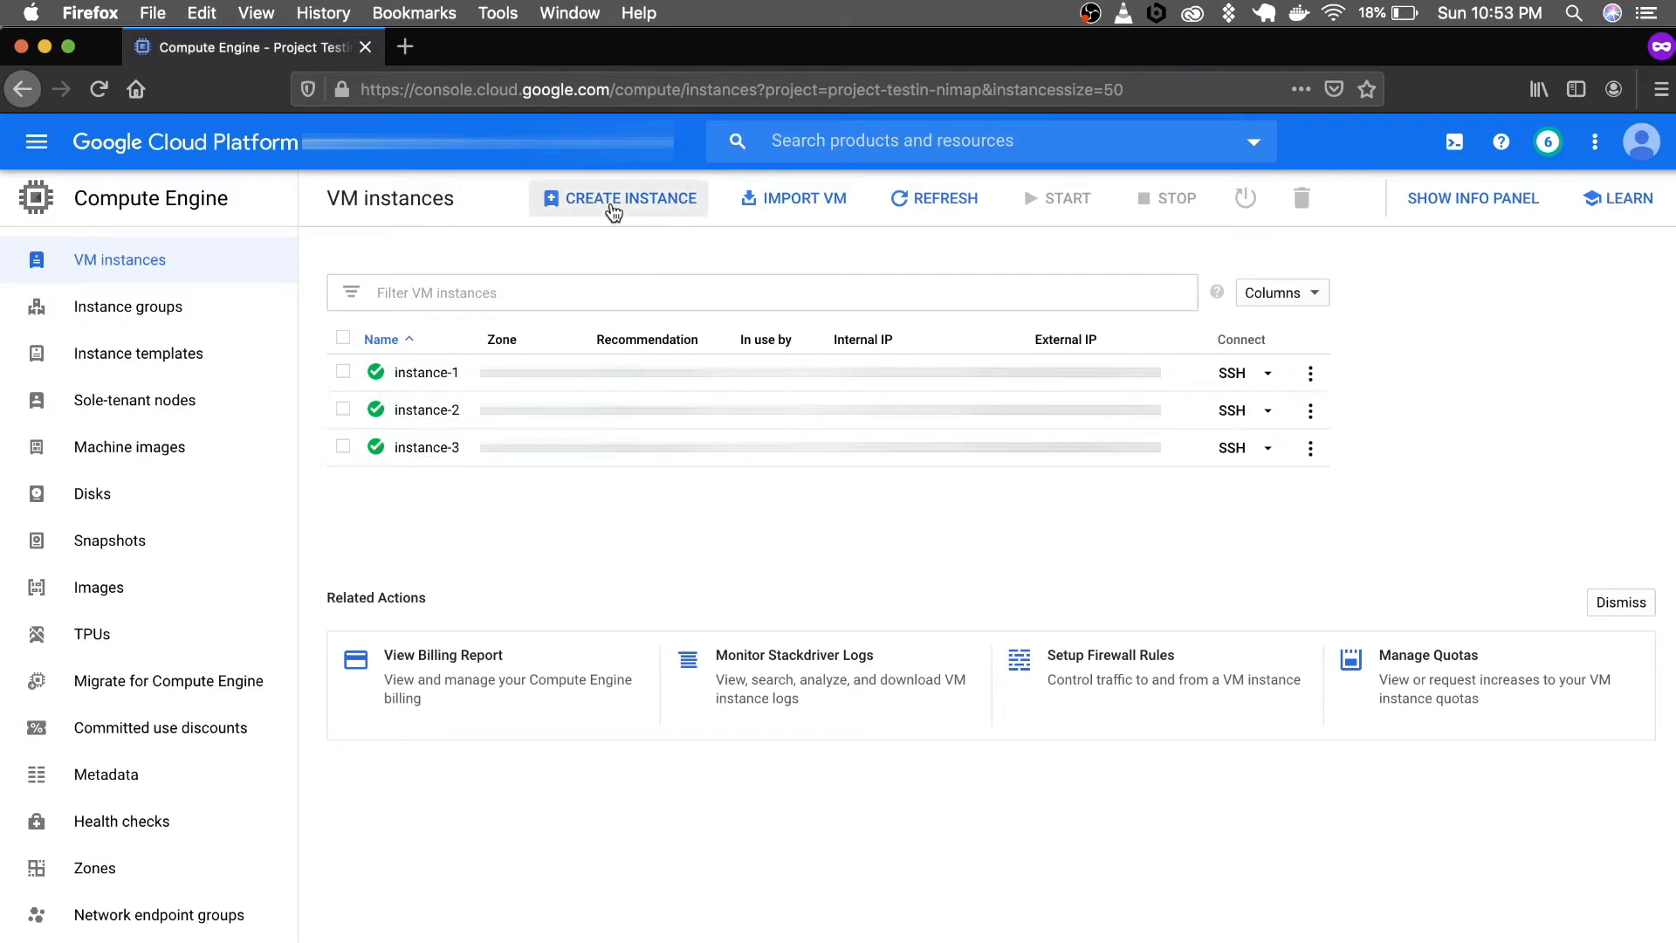
{"action": "left_click", "coordinate": [613, 203]}
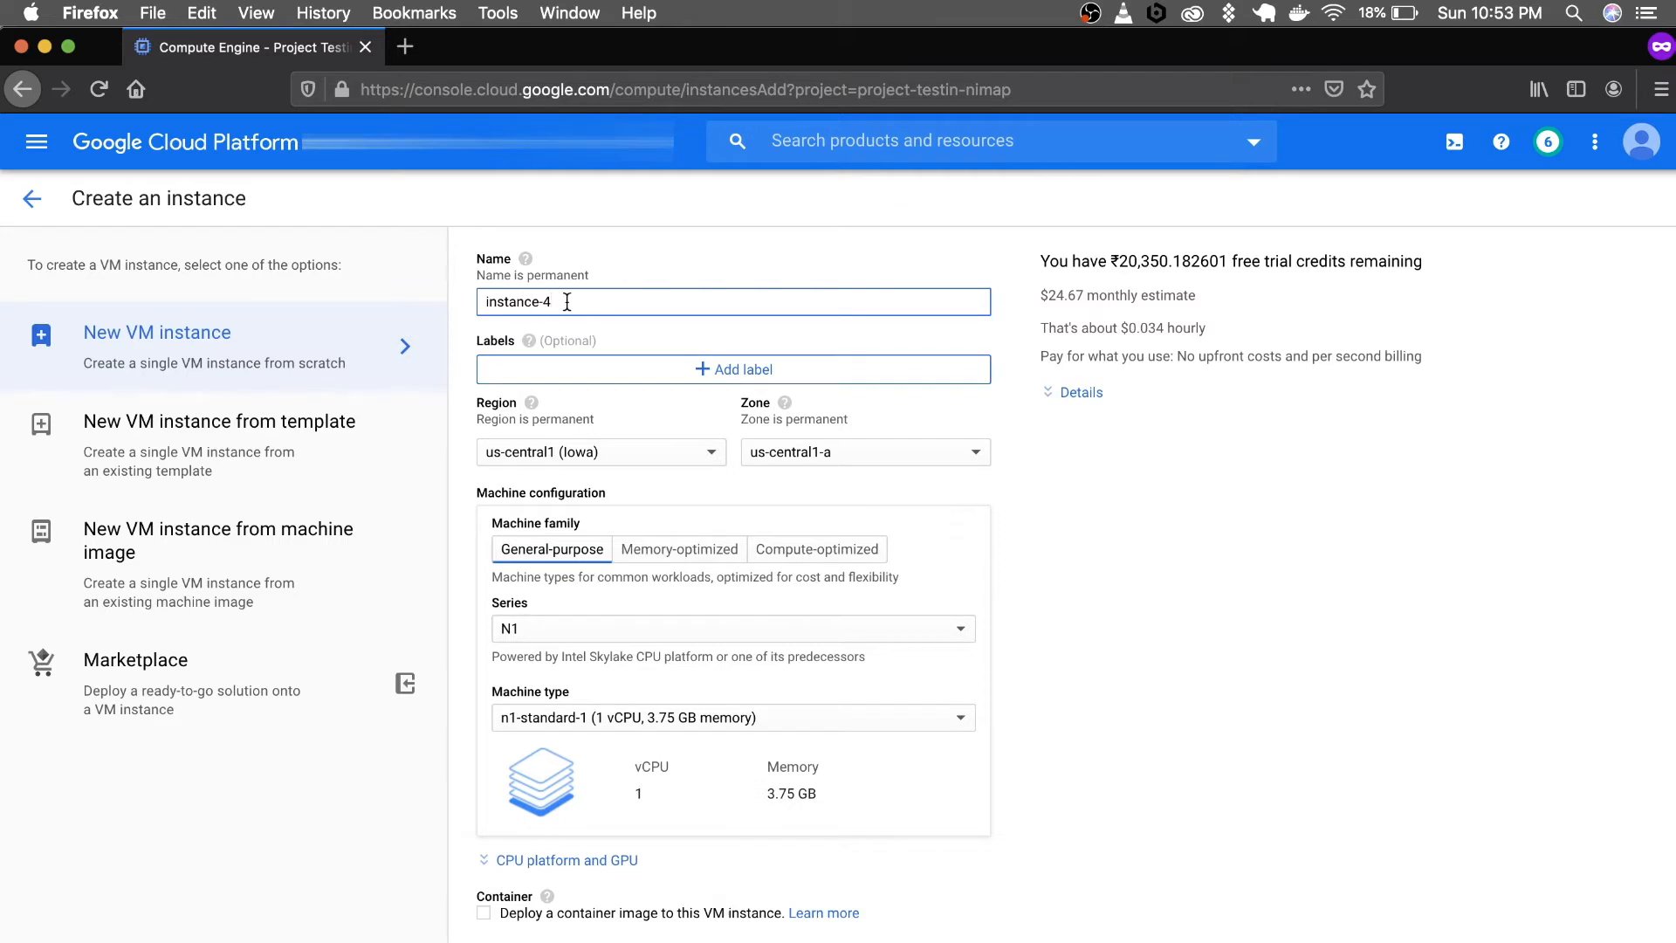
- Examine the new instance's name field, available regions, machine configuration and boot disk settings
{"action": "left_click_drag", "start_coordinate": [567, 301], "coordinate": [465, 299]}
{"action": "scroll", "coordinate": [805, 641], "scroll_direction": "down", "scroll_amount": 3}
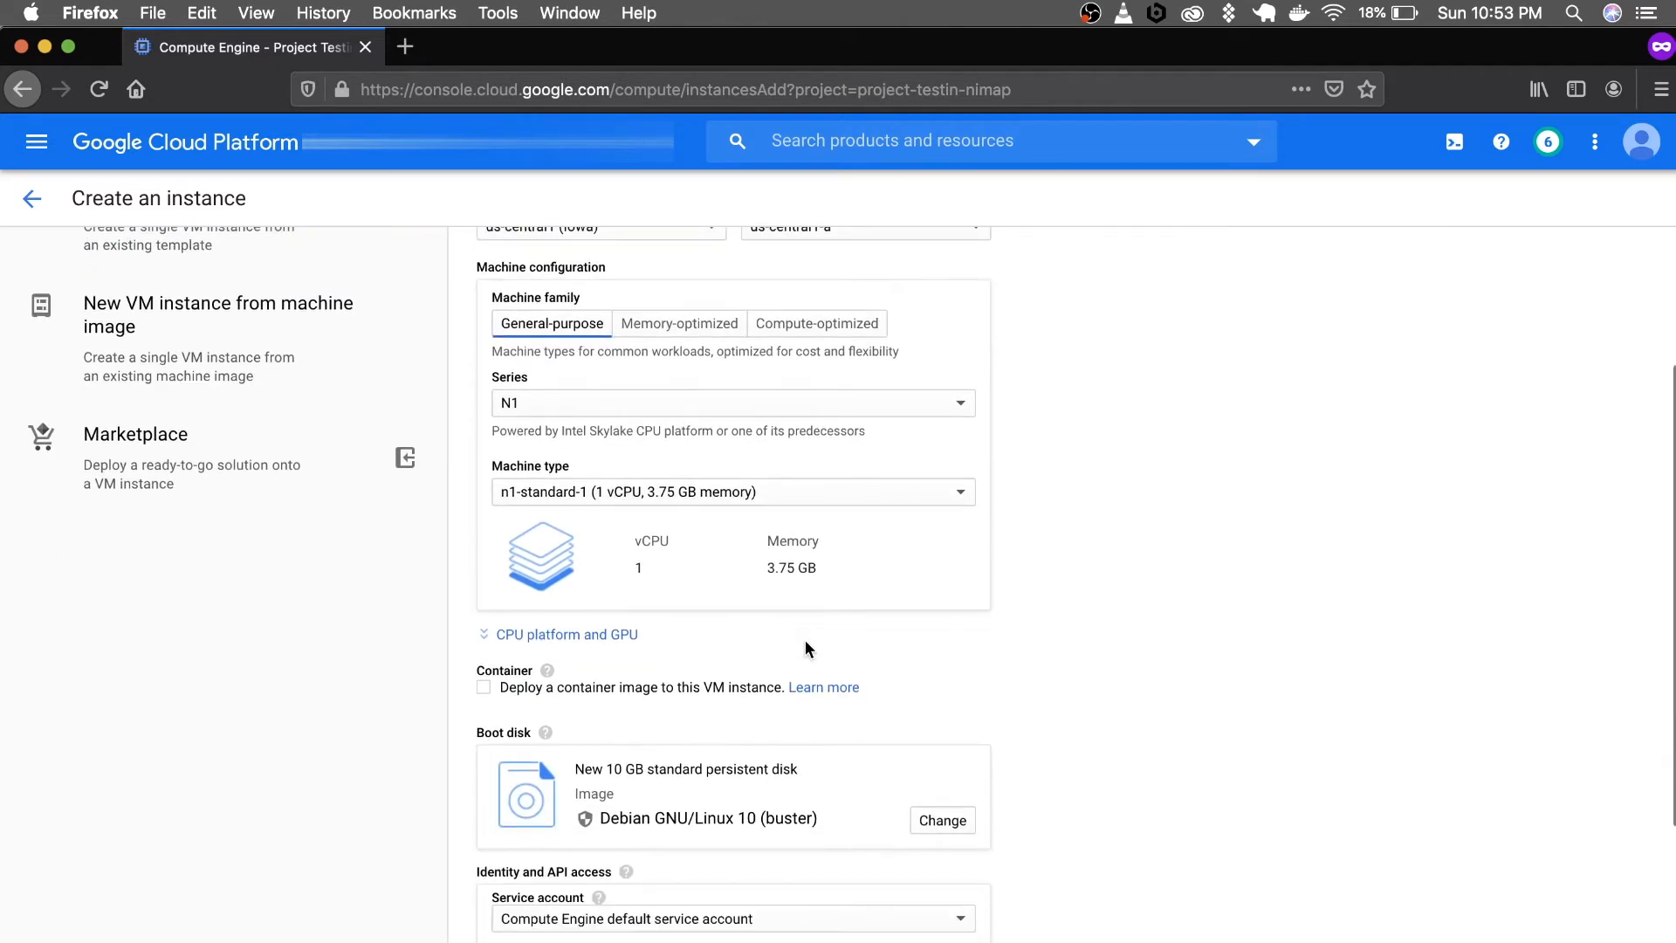
{"action": "scroll", "coordinate": [804, 641], "scroll_direction": "up", "scroll_amount": 3}
{"action": "scroll", "coordinate": [751, 458], "scroll_direction": "down", "scroll_amount": 1}
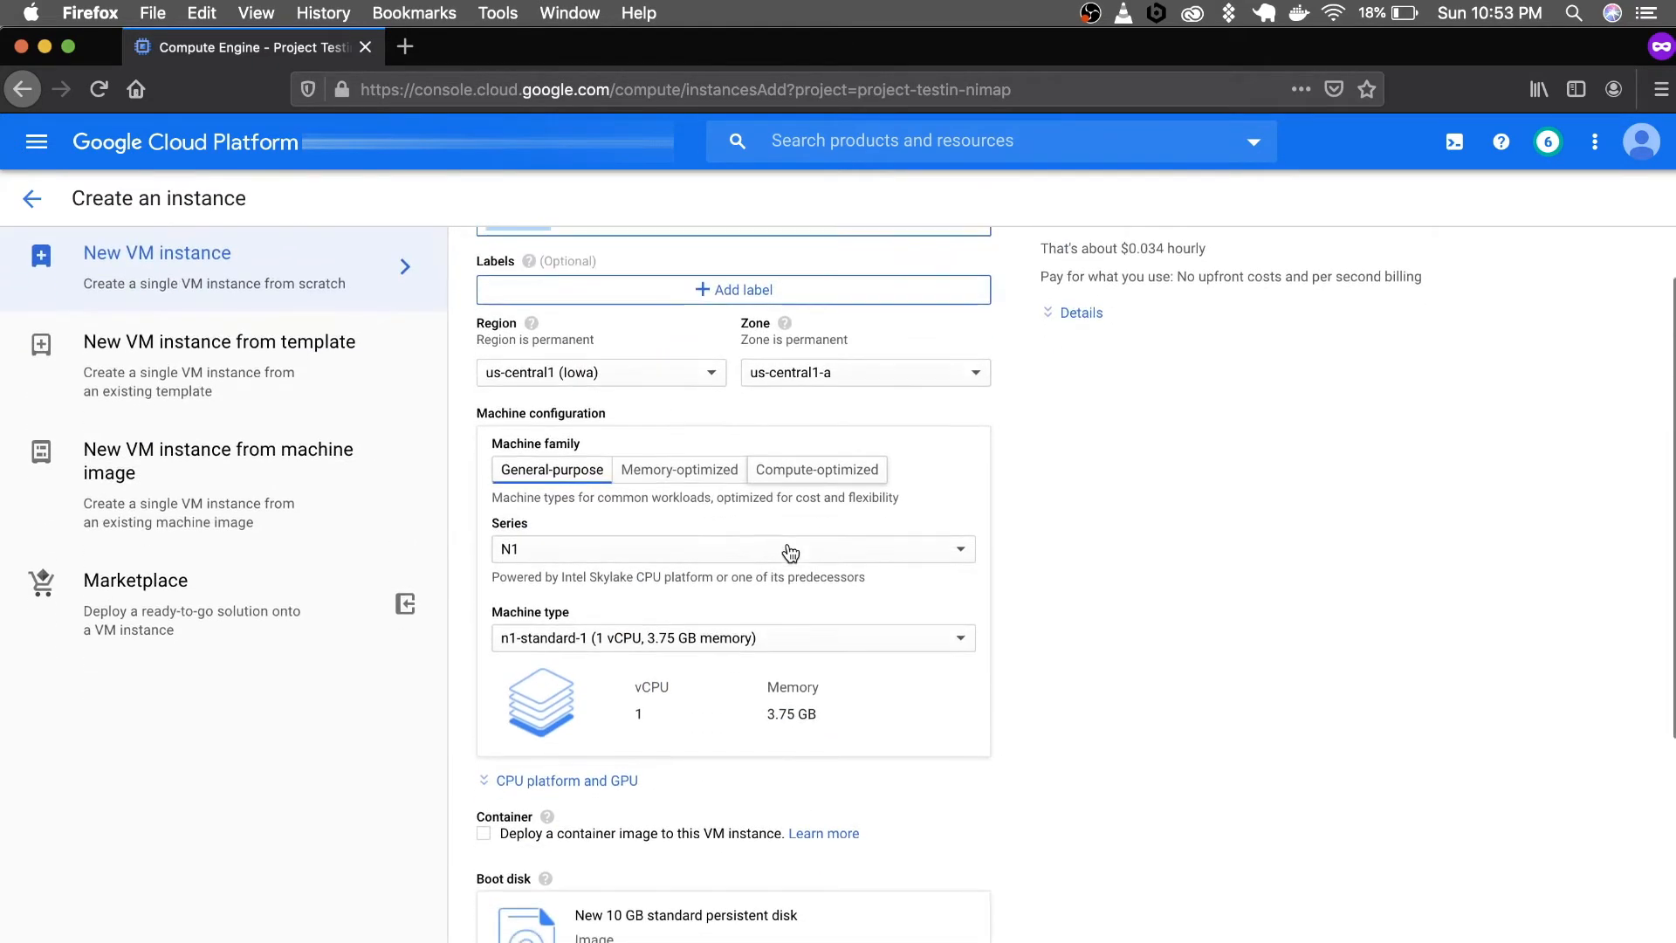
{"action": "left_click", "coordinate": [702, 377]}
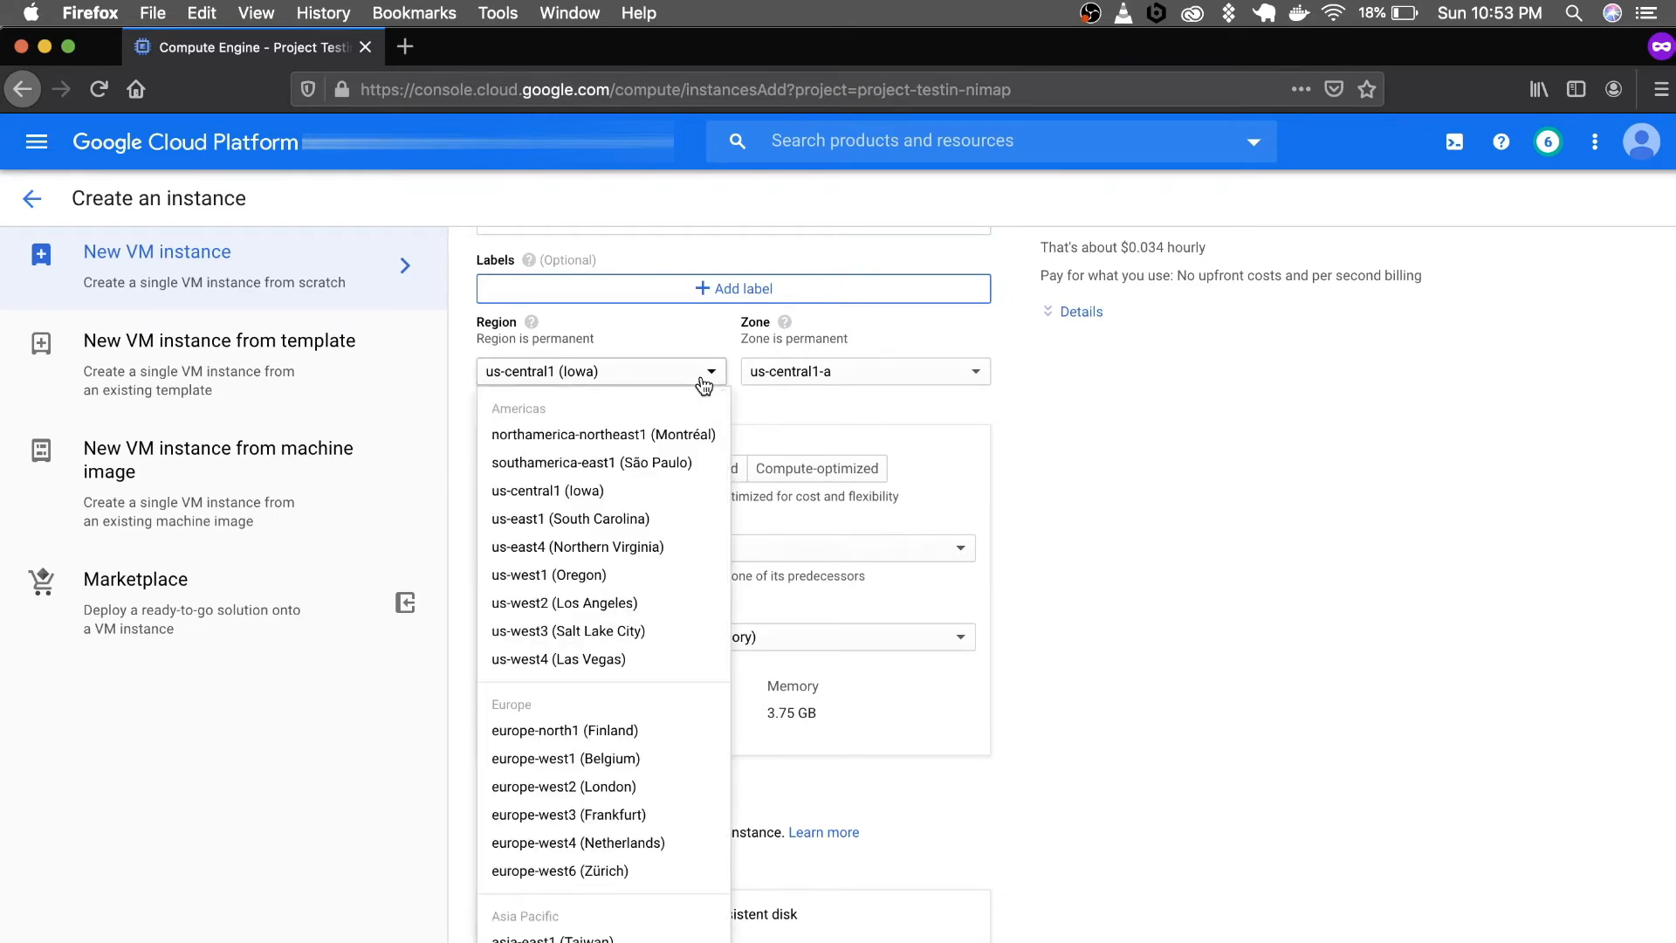
{"action": "scroll", "coordinate": [648, 702], "scroll_direction": "down", "scroll_amount": 4}
{"action": "scroll", "coordinate": [647, 705], "scroll_direction": "up", "scroll_amount": 3}
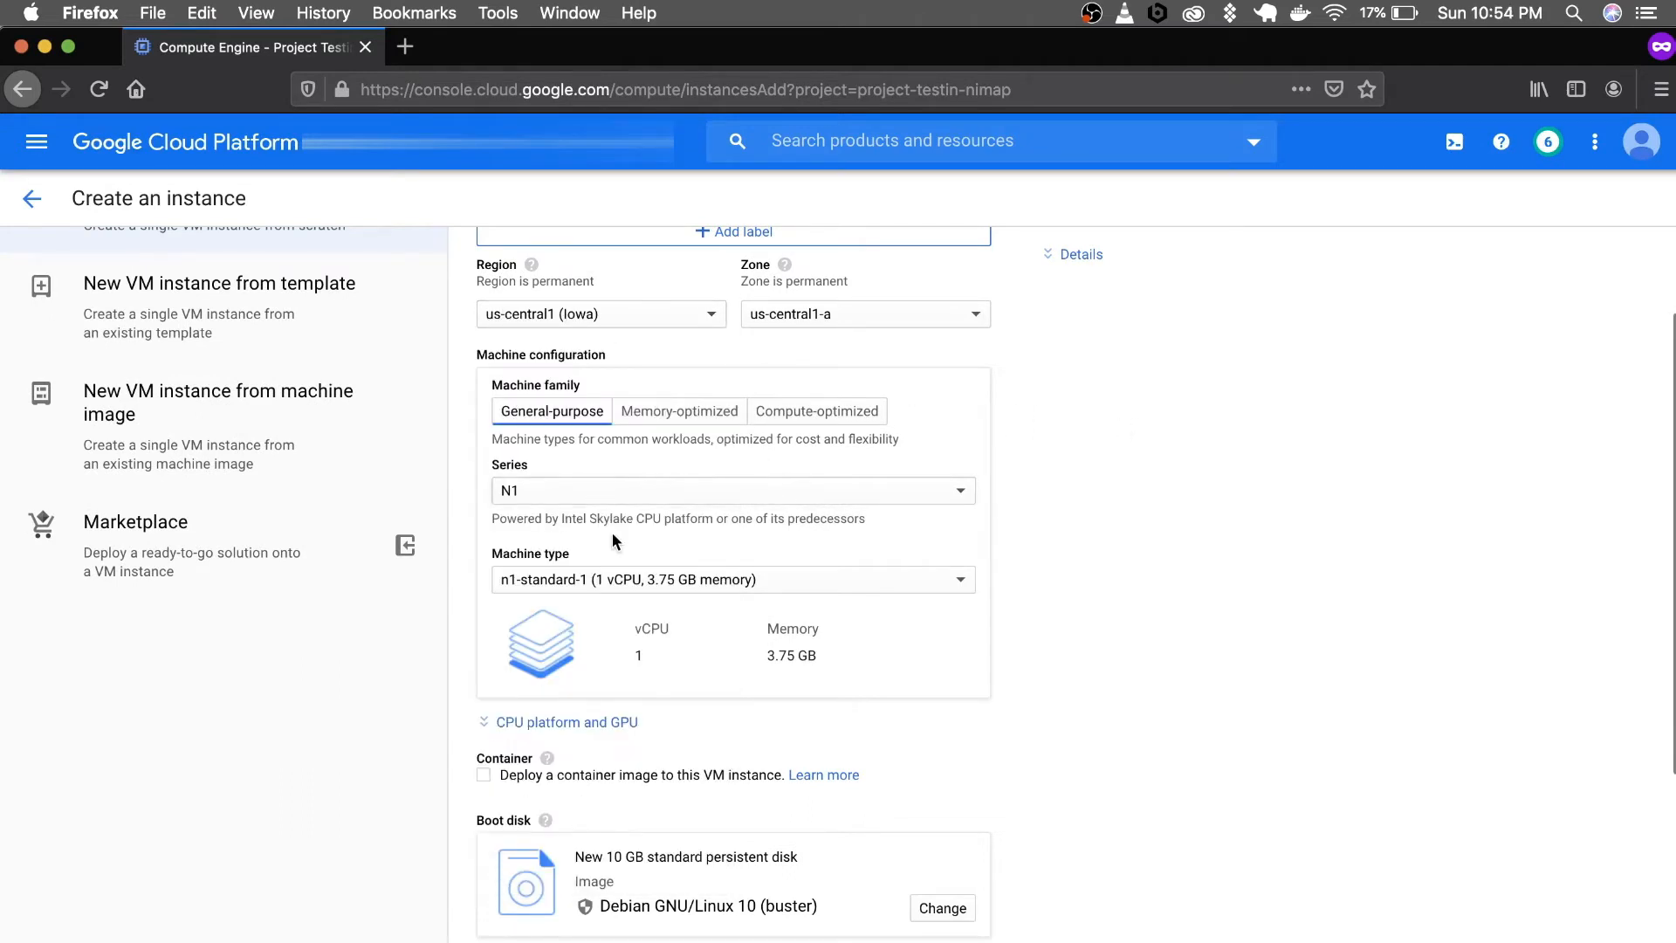
- Examine the Memory-optimized and Compute-optimized machine families and the memory-optimized machine types, ending back on General-purpose
{"action": "scroll", "coordinate": [786, 578], "scroll_direction": "down", "scroll_amount": 3}
{"action": "scroll", "coordinate": [788, 574], "scroll_direction": "up", "scroll_amount": 3}
{"action": "left_click", "coordinate": [706, 410]}
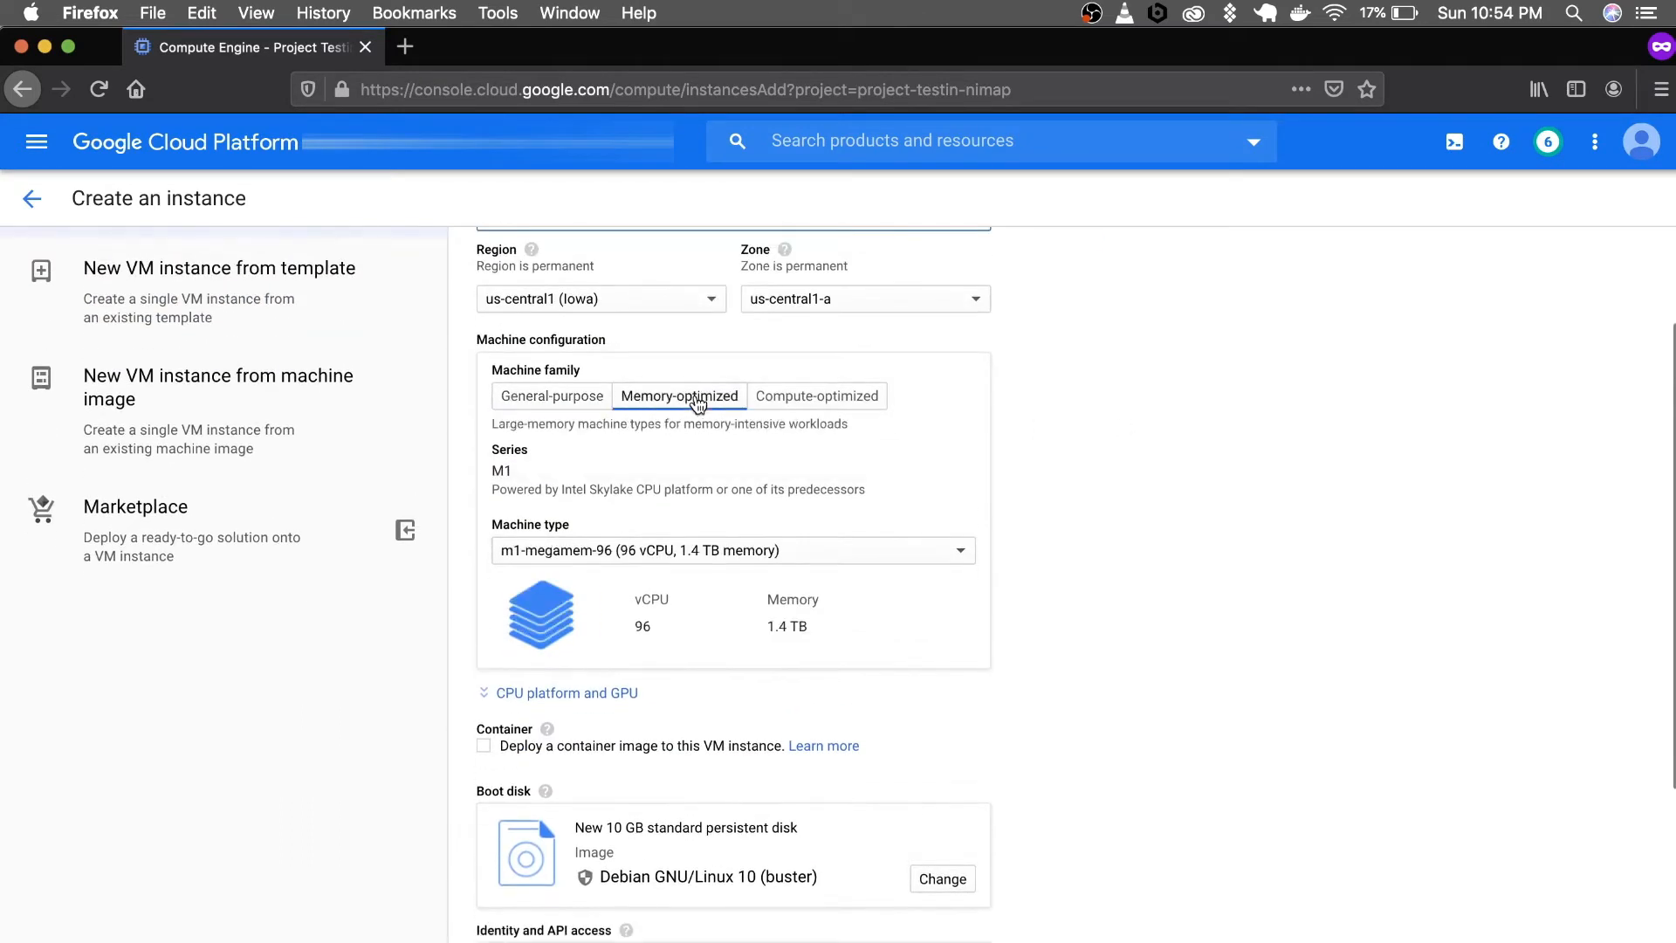
{"action": "left_click", "coordinate": [948, 557]}
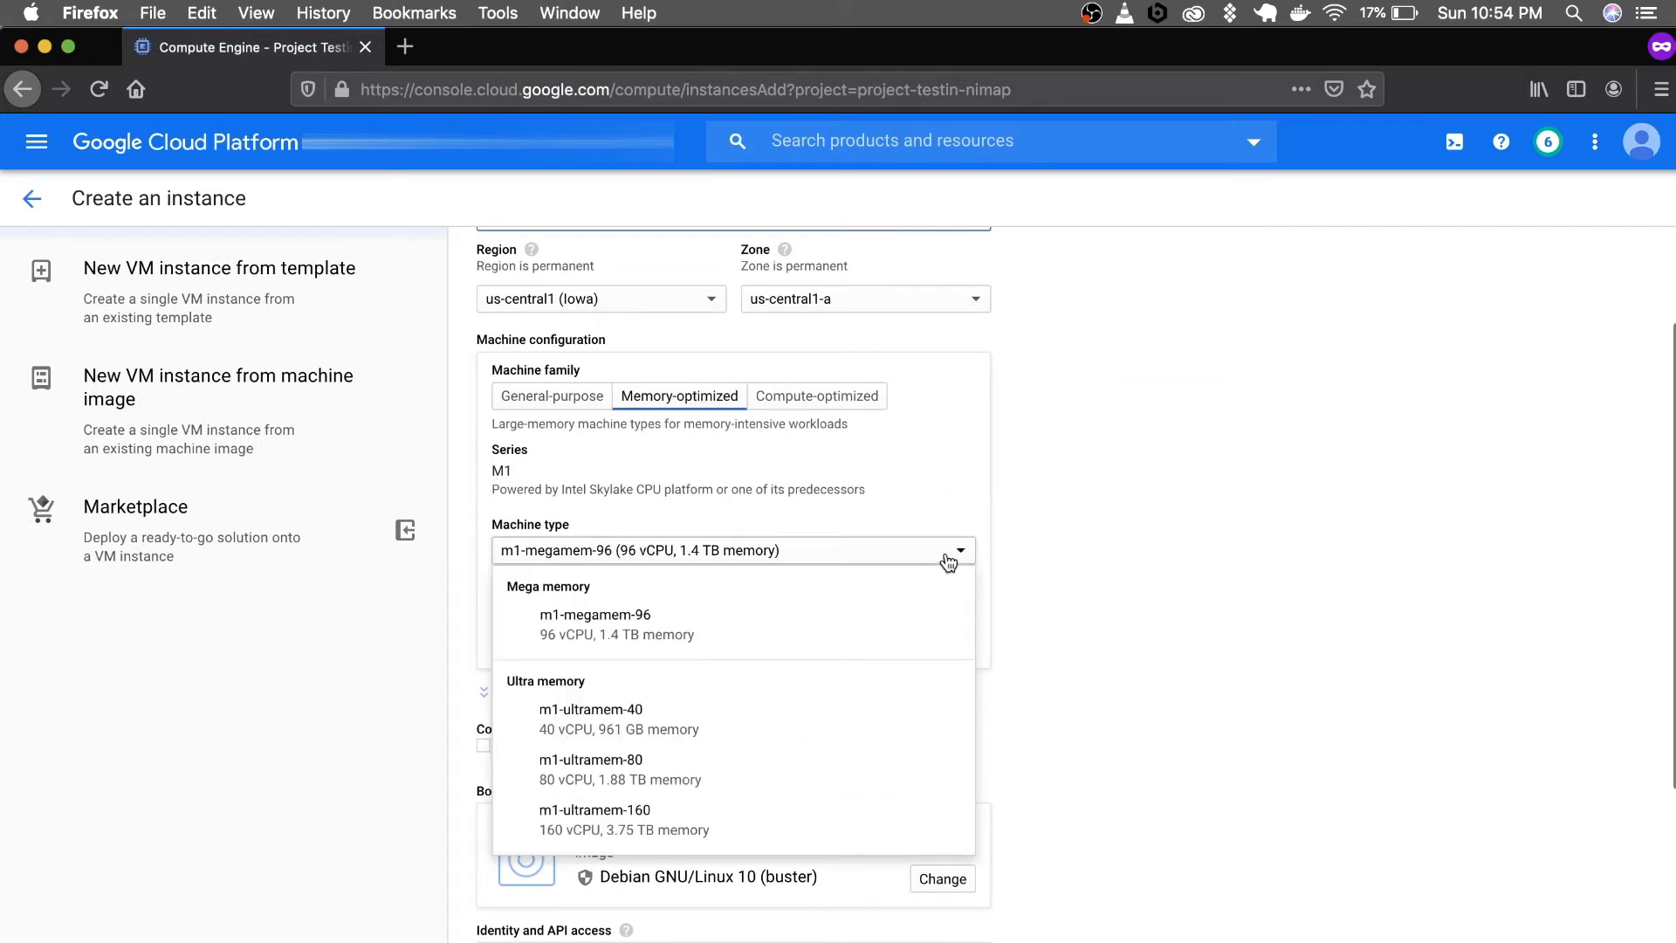
{"action": "left_click", "coordinate": [948, 561]}
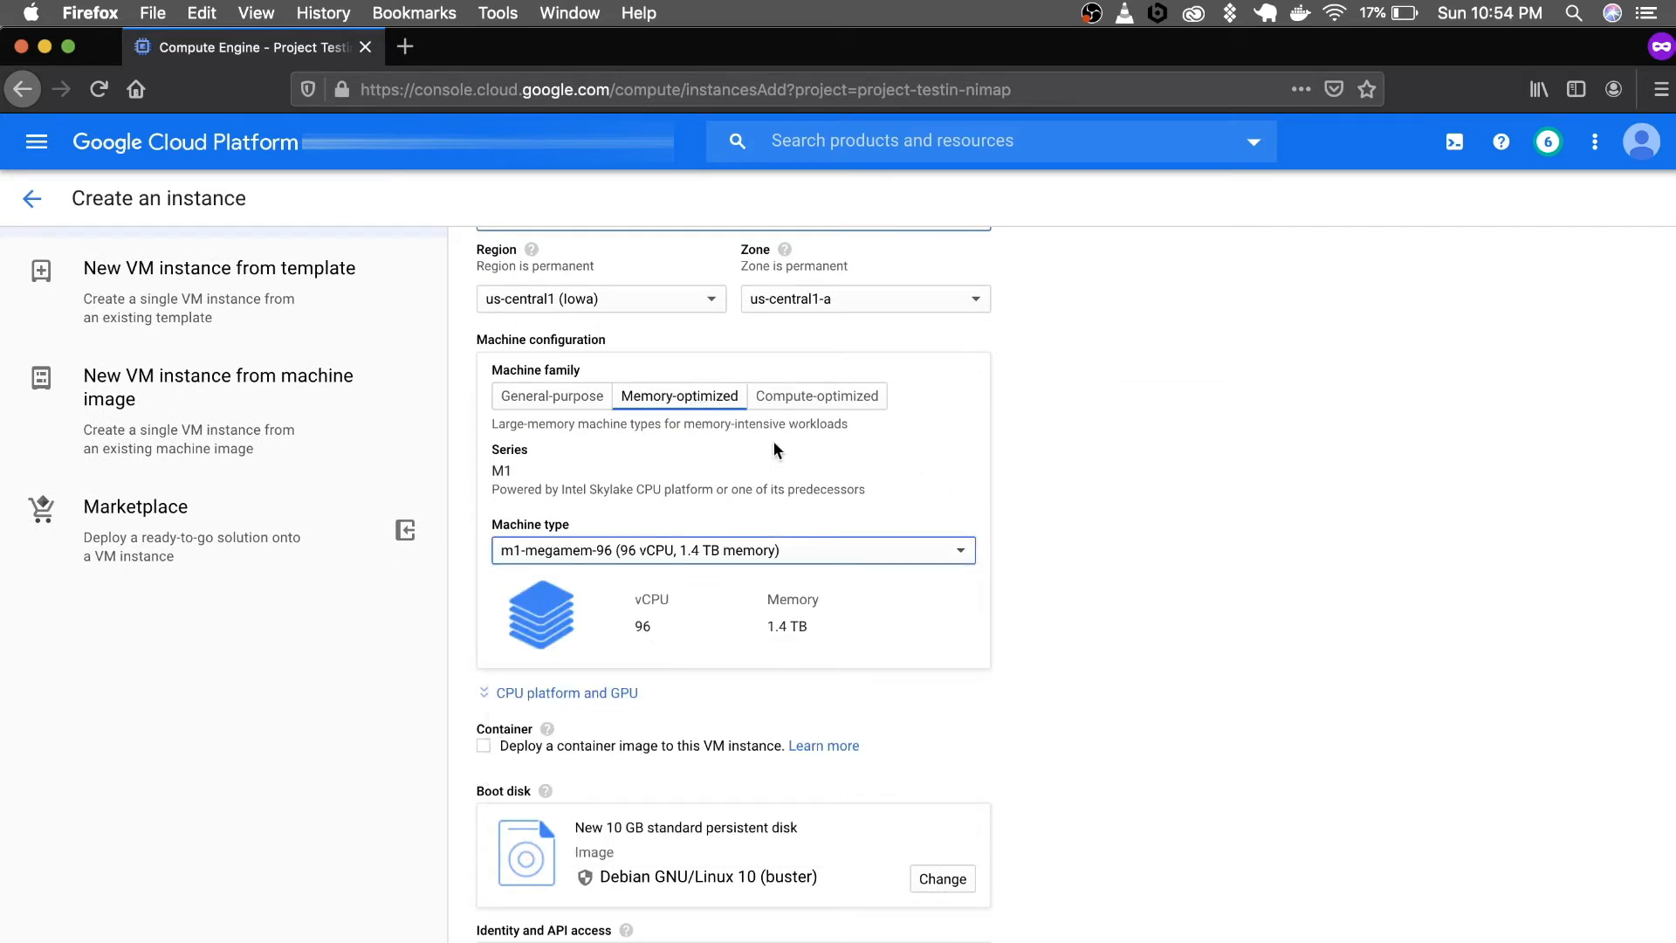
{"action": "left_click", "coordinate": [803, 397]}
{"action": "left_click", "coordinate": [572, 397]}
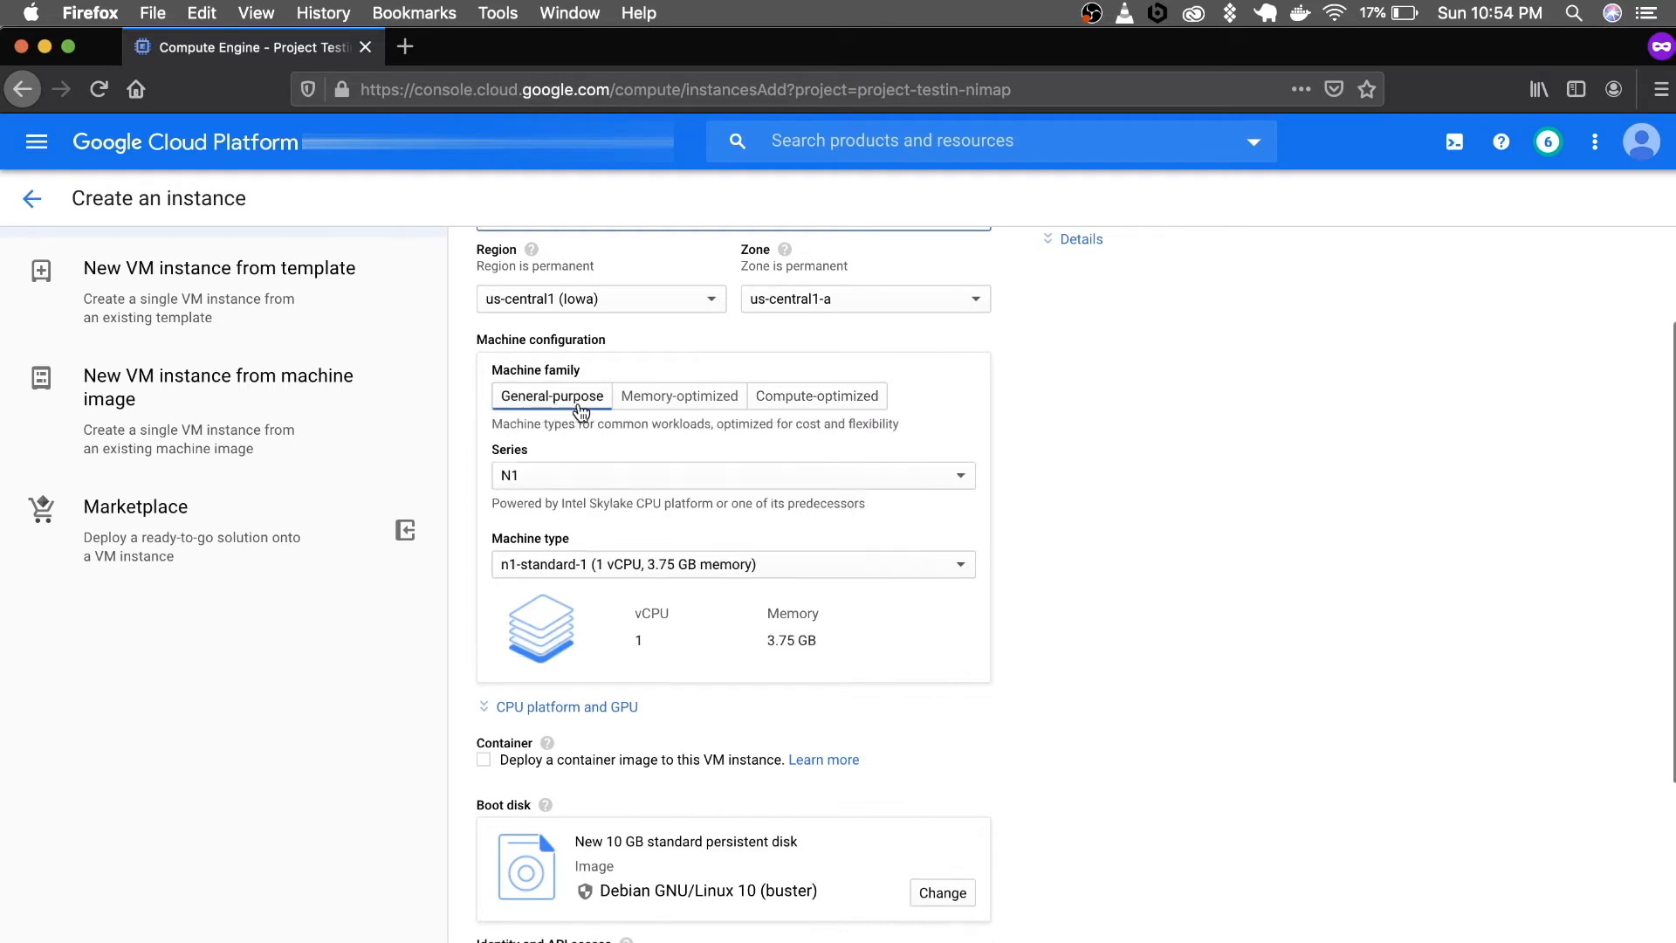
- Change the boot disk's public image to the Ubuntu operating system, version Ubuntu 19.10
{"action": "scroll", "coordinate": [810, 550], "scroll_direction": "down", "scroll_amount": 5}
{"action": "scroll", "coordinate": [810, 555], "scroll_direction": "down", "scroll_amount": 2}
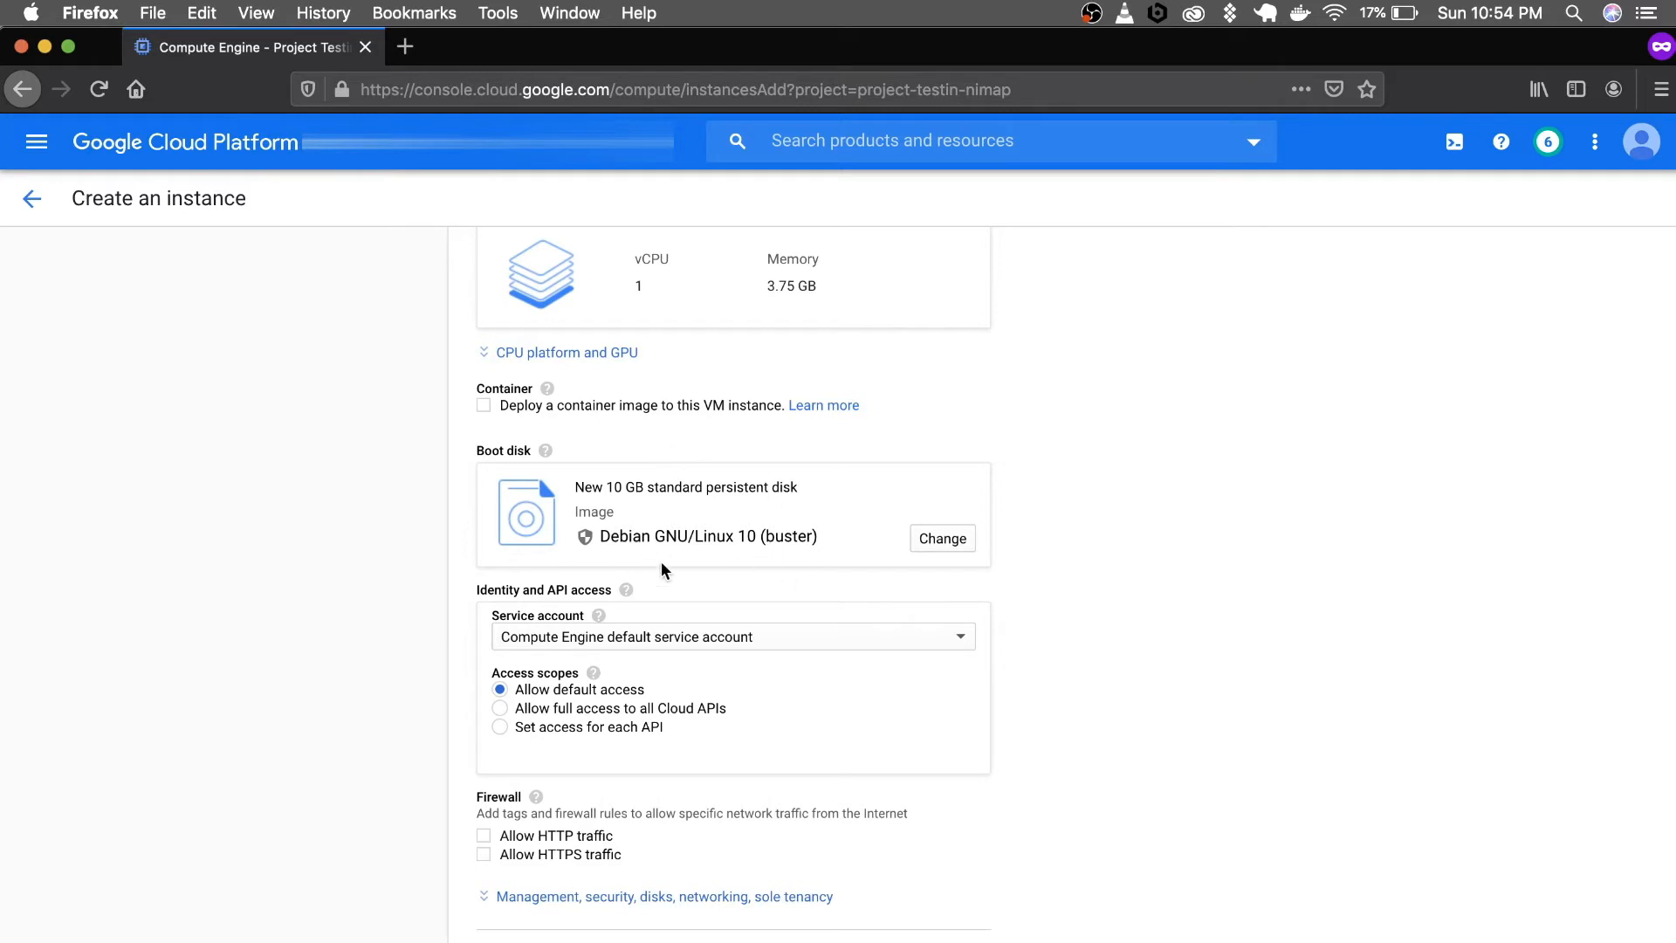
{"action": "left_click", "coordinate": [936, 538]}
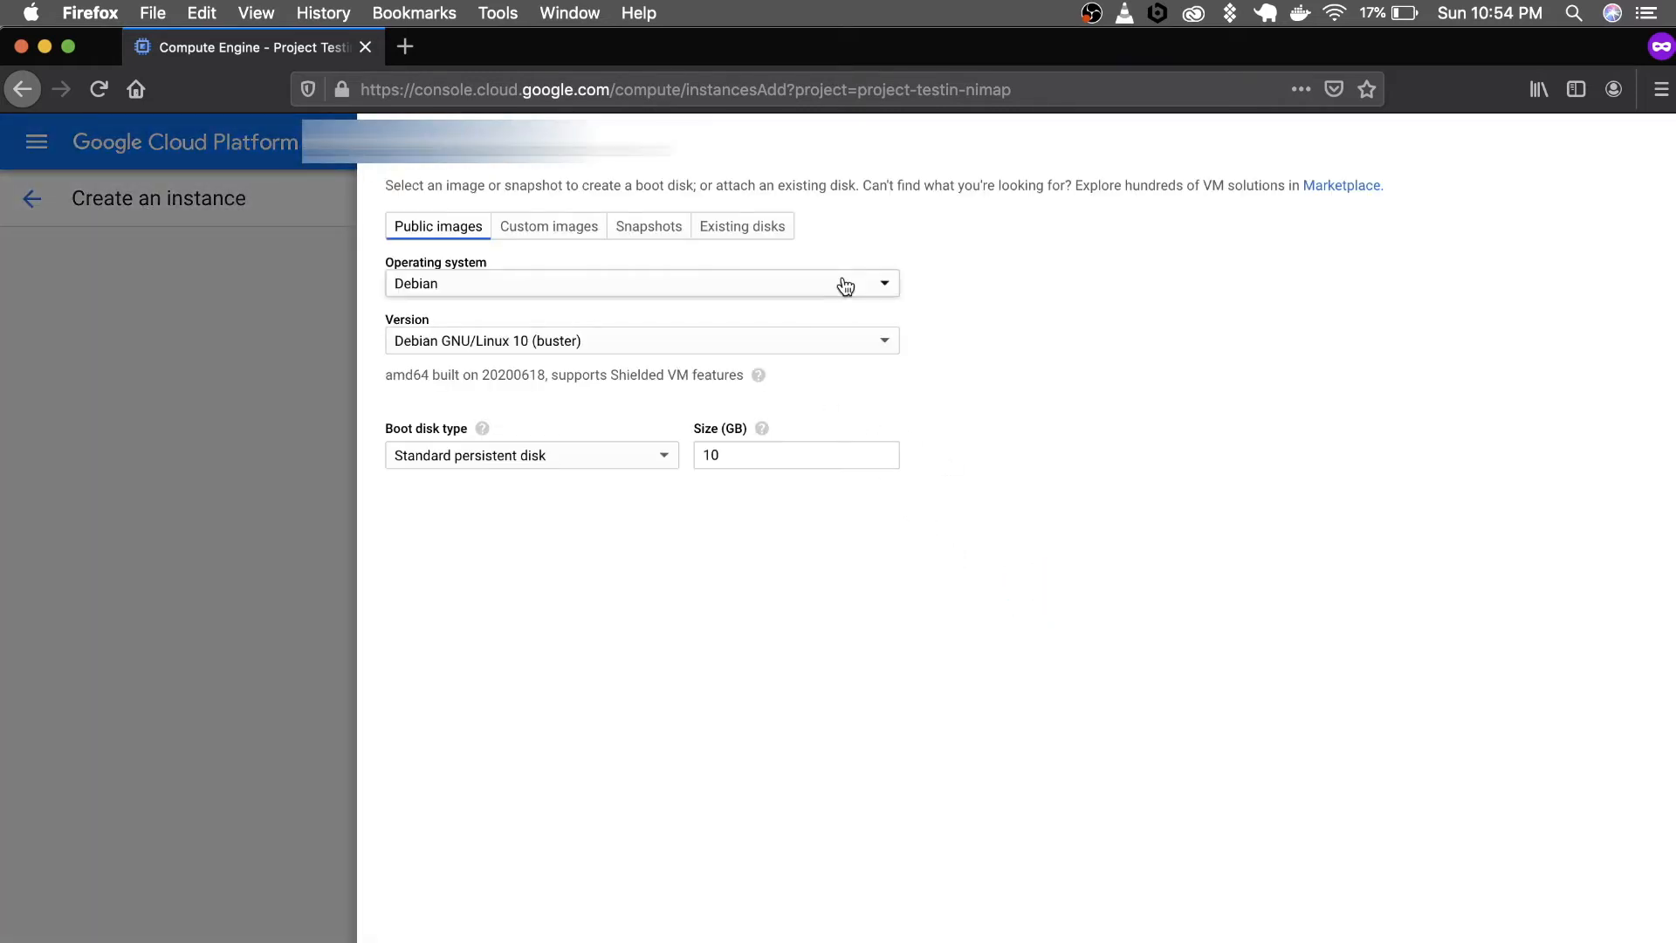
{"action": "left_click", "coordinate": [886, 284]}
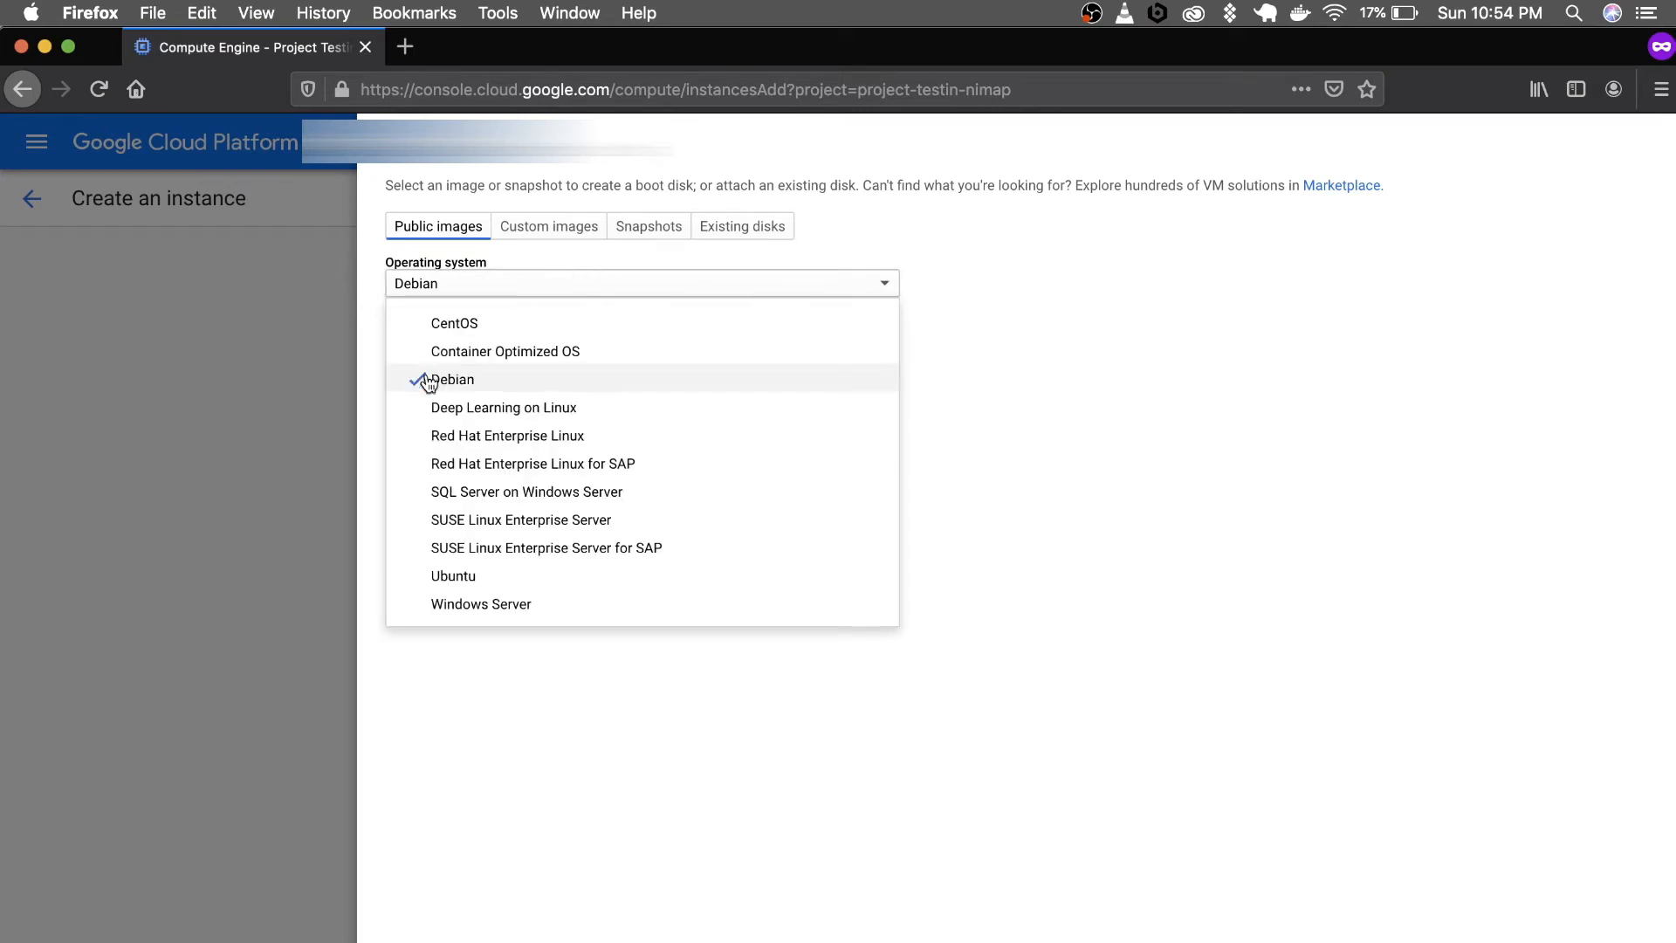
{"action": "left_click", "coordinate": [484, 582]}
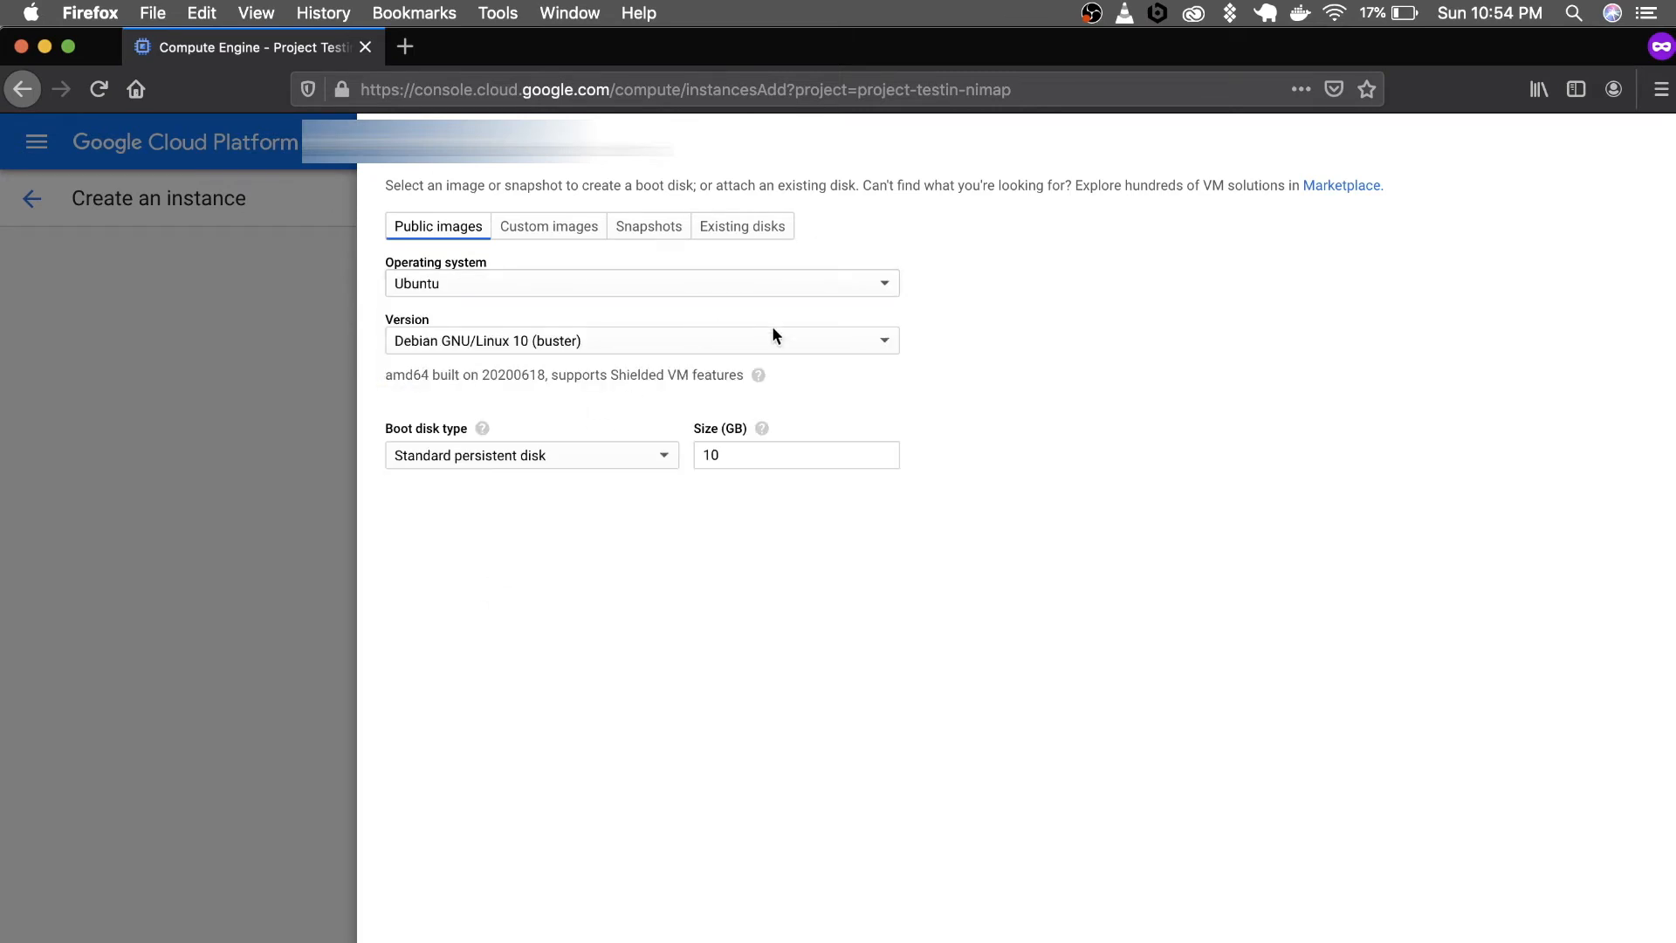
{"action": "left_click", "coordinate": [819, 342]}
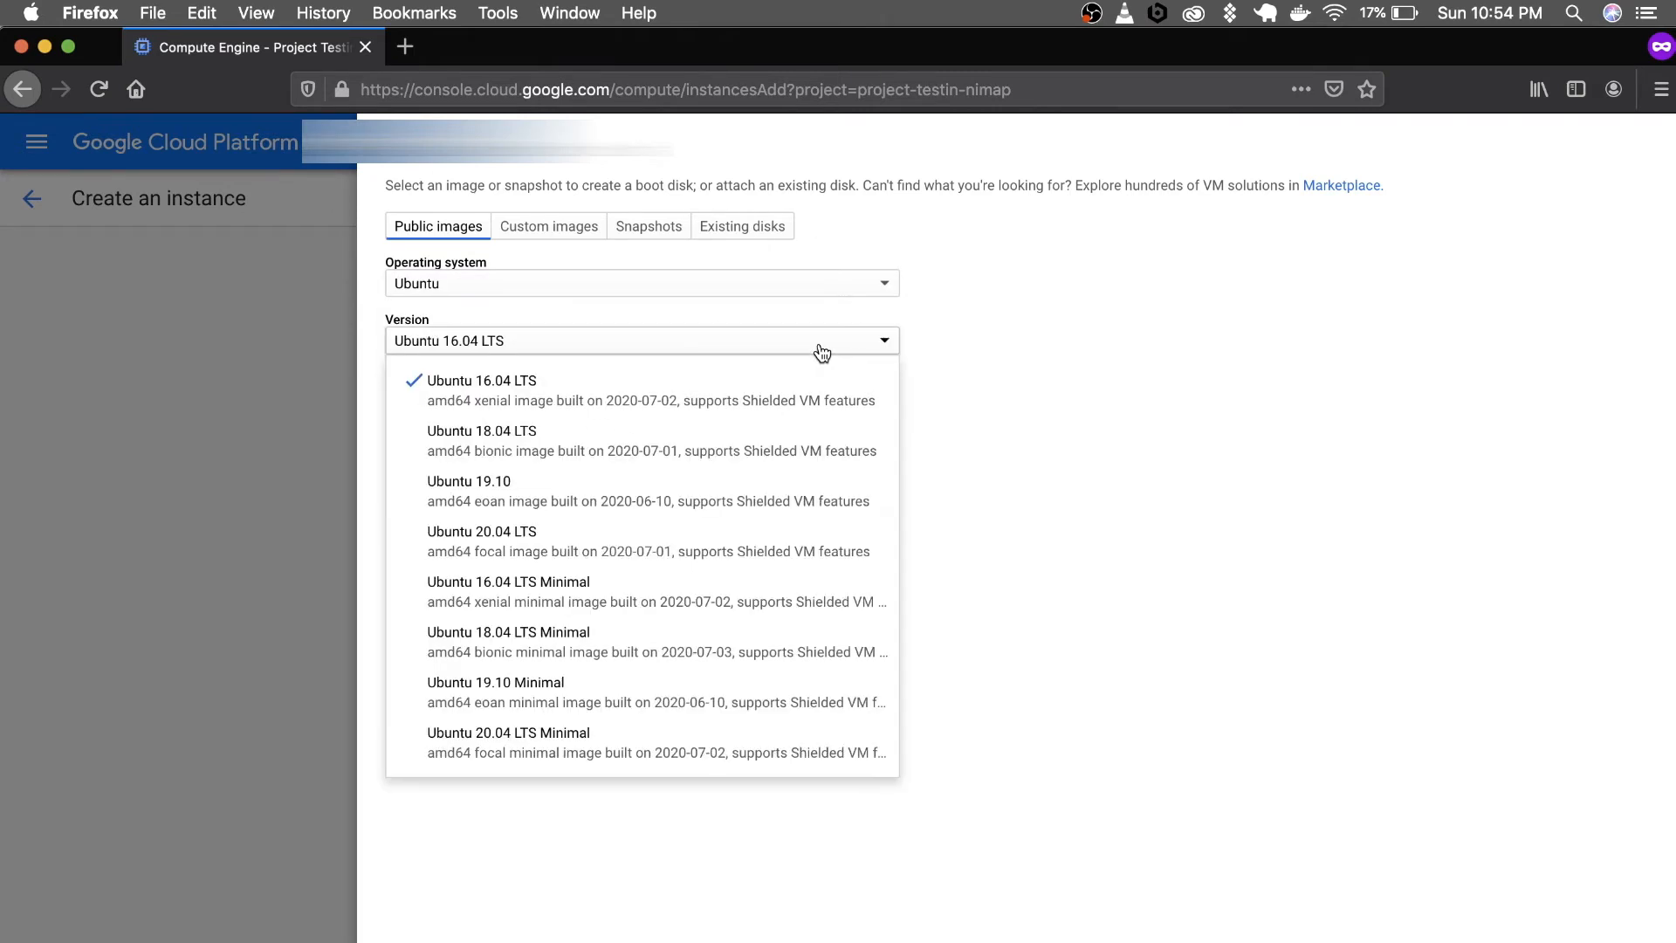
{"action": "left_click", "coordinate": [527, 503]}
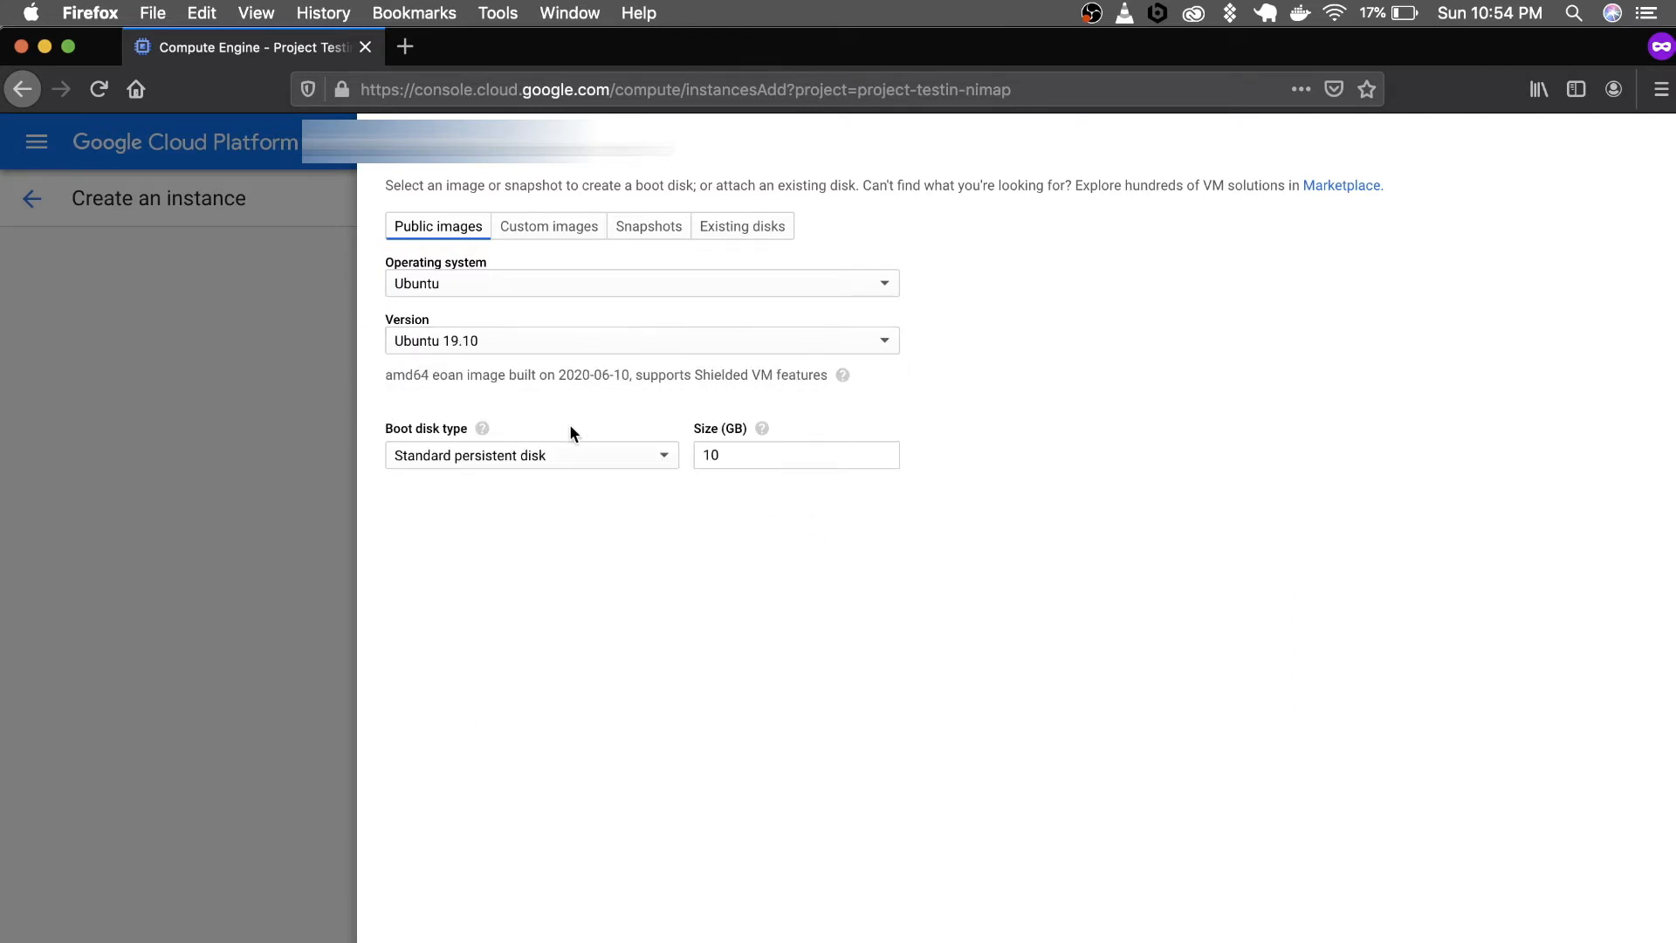
- Examine the boot disk types, custom images and their source projects, snapshots and existing disks, ending back on the public images
{"action": "left_click", "coordinate": [637, 466]}
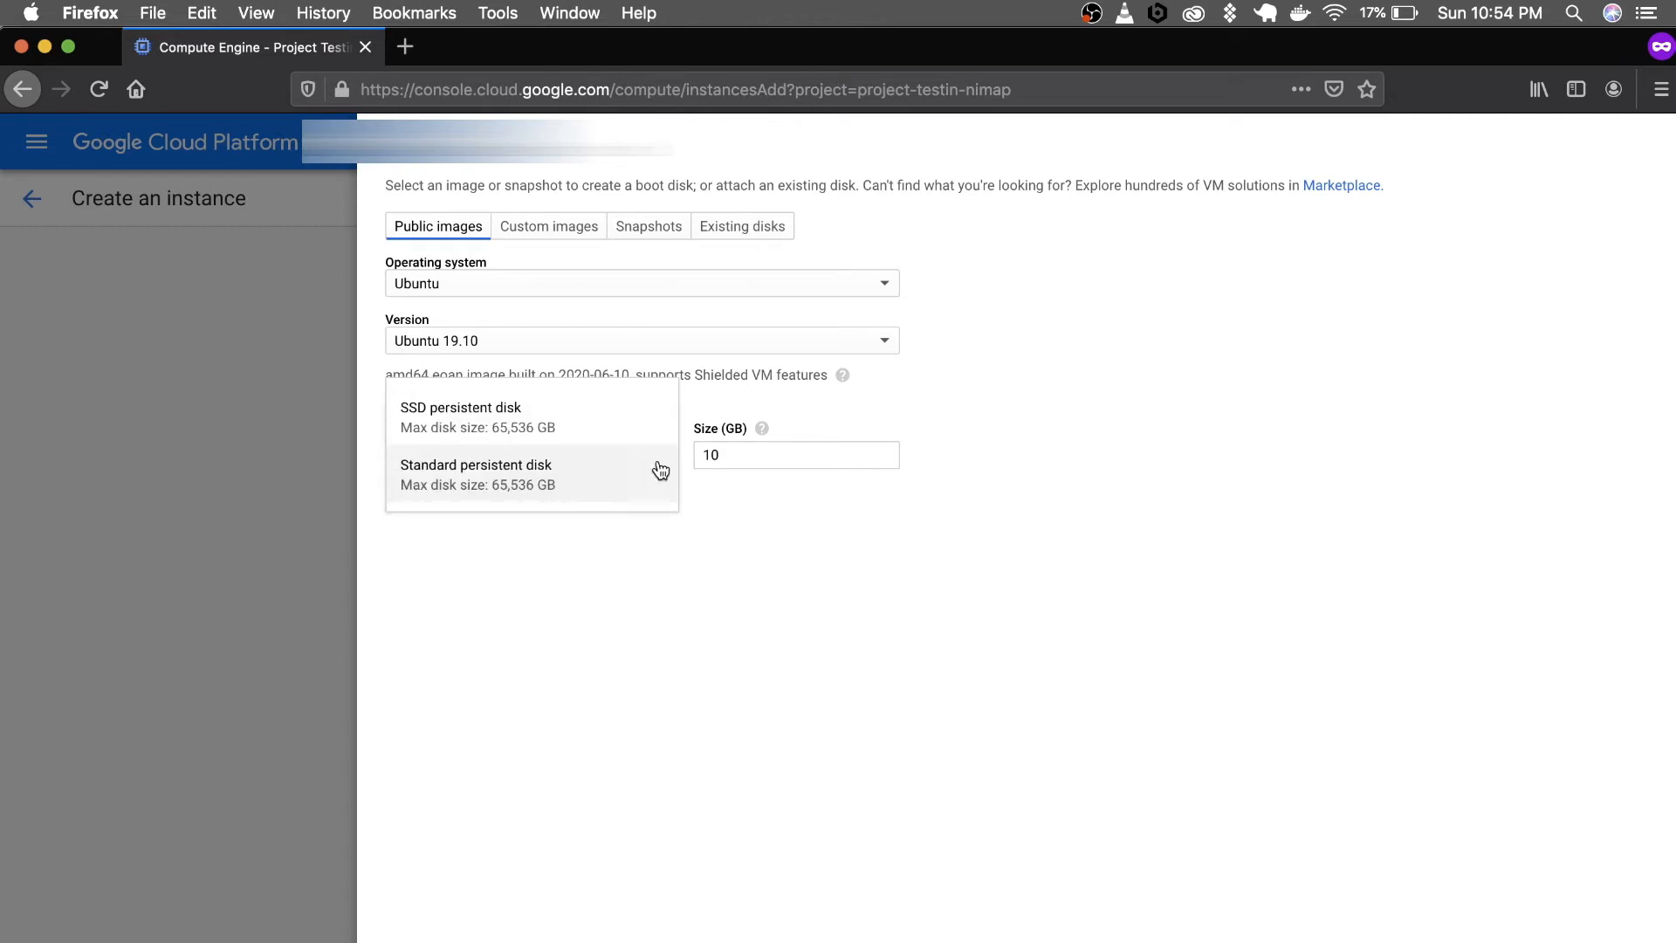
{"action": "left_click", "coordinate": [663, 638]}
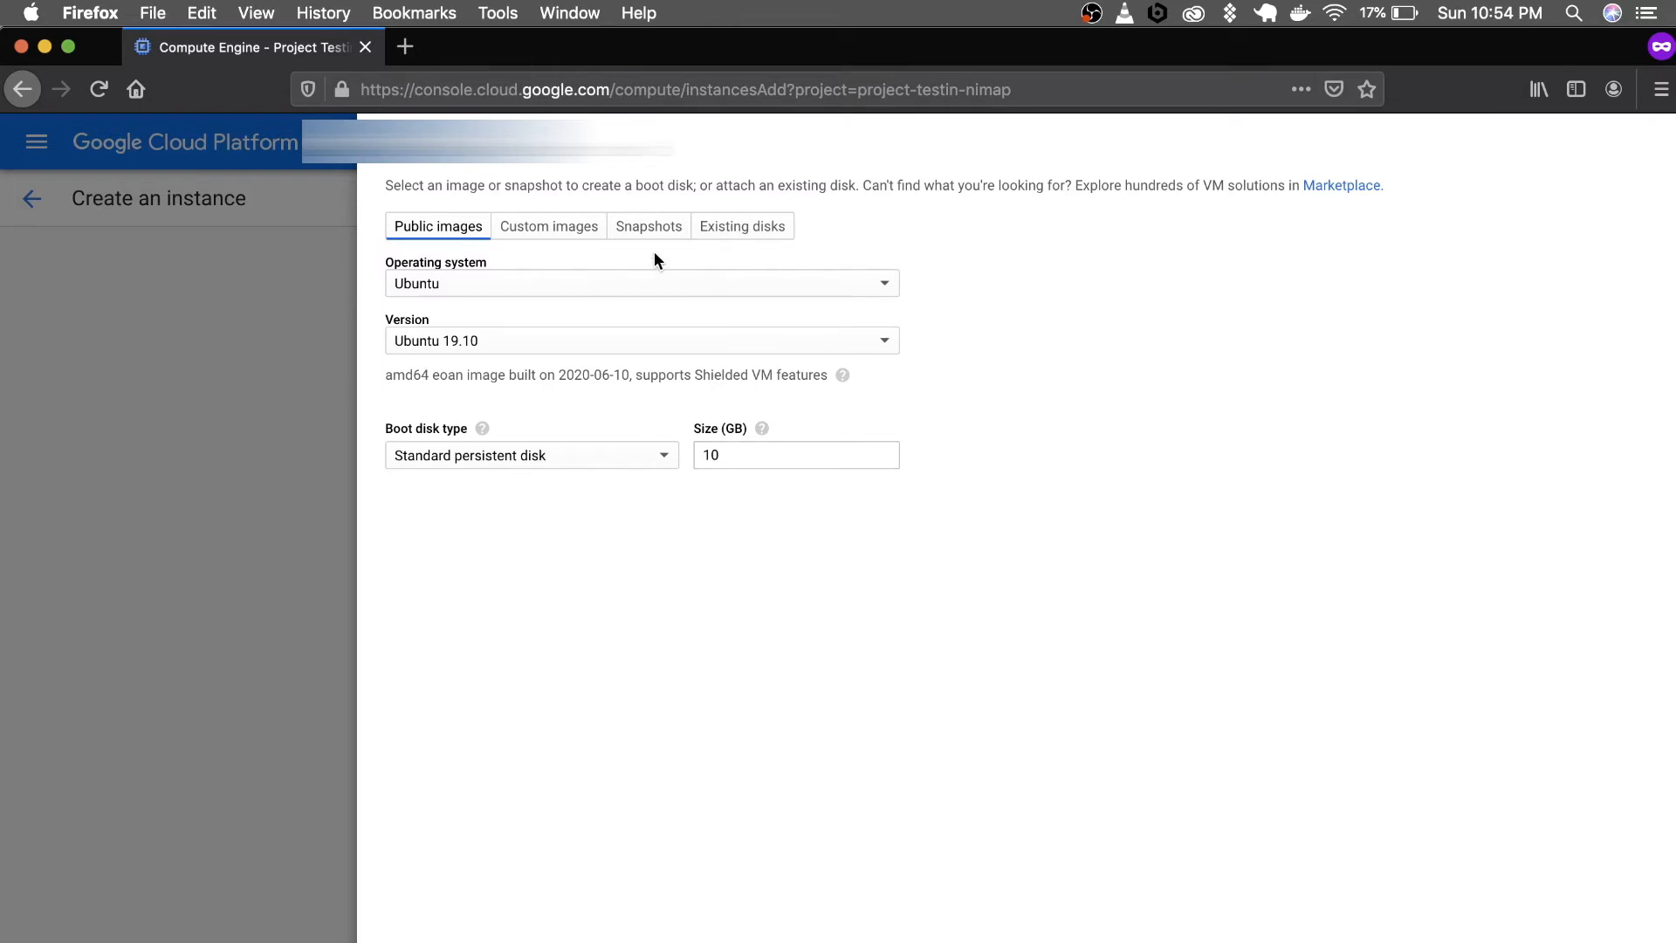
{"action": "left_click", "coordinate": [564, 237]}
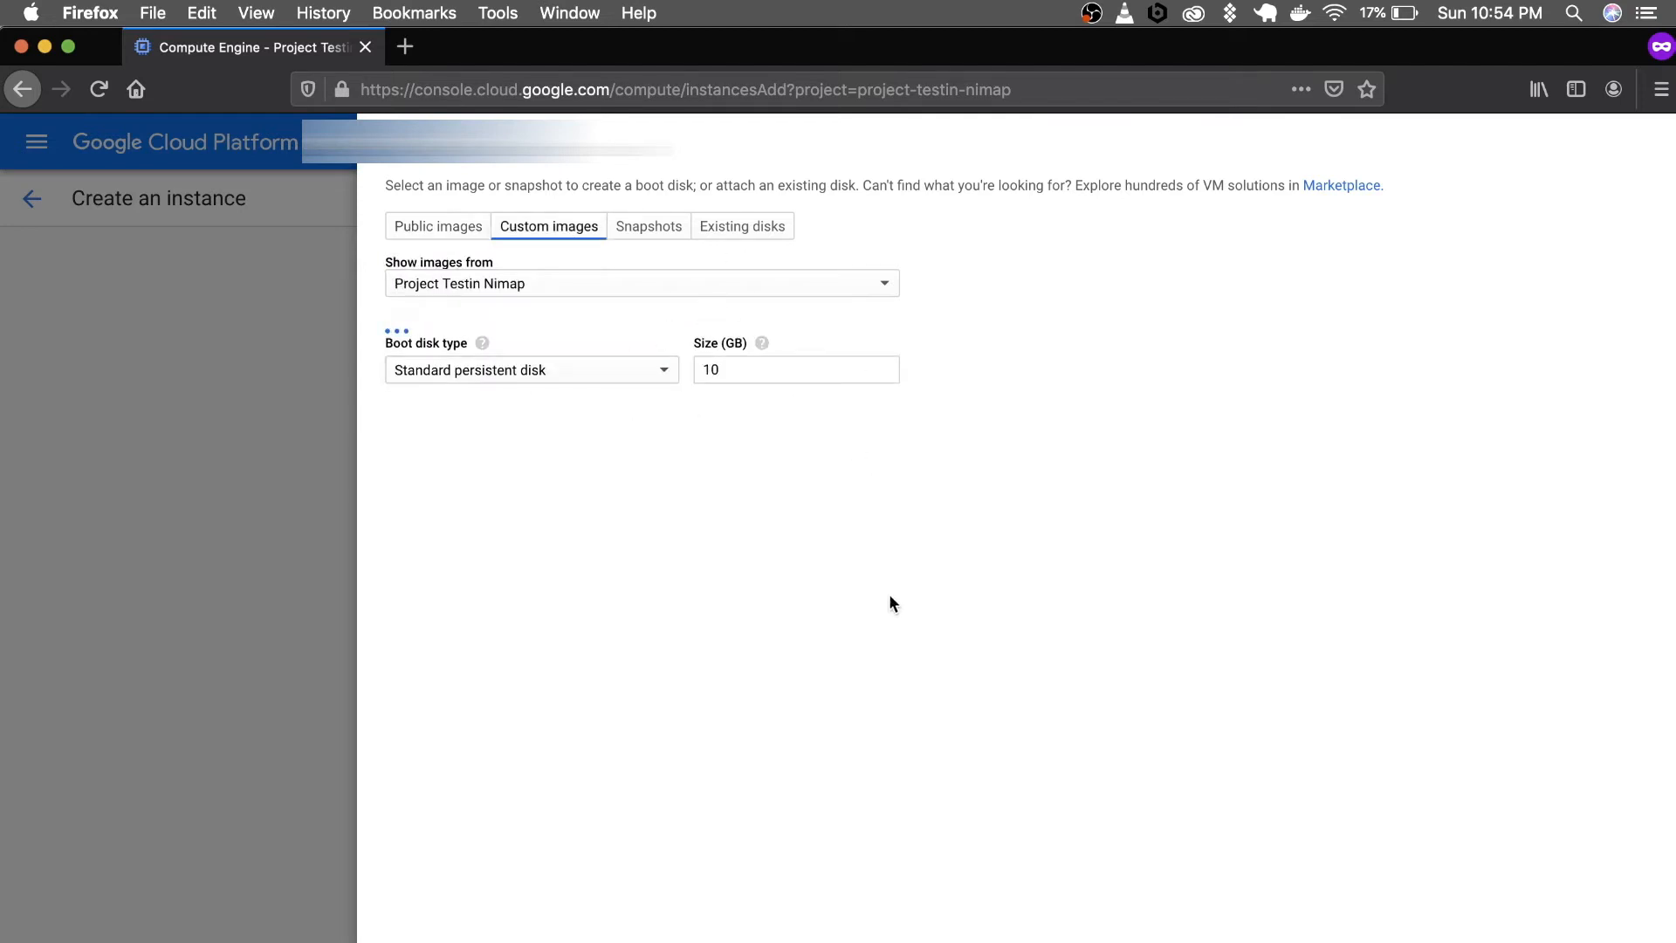
{"action": "left_click", "coordinate": [885, 286]}
{"action": "left_click", "coordinate": [886, 288]}
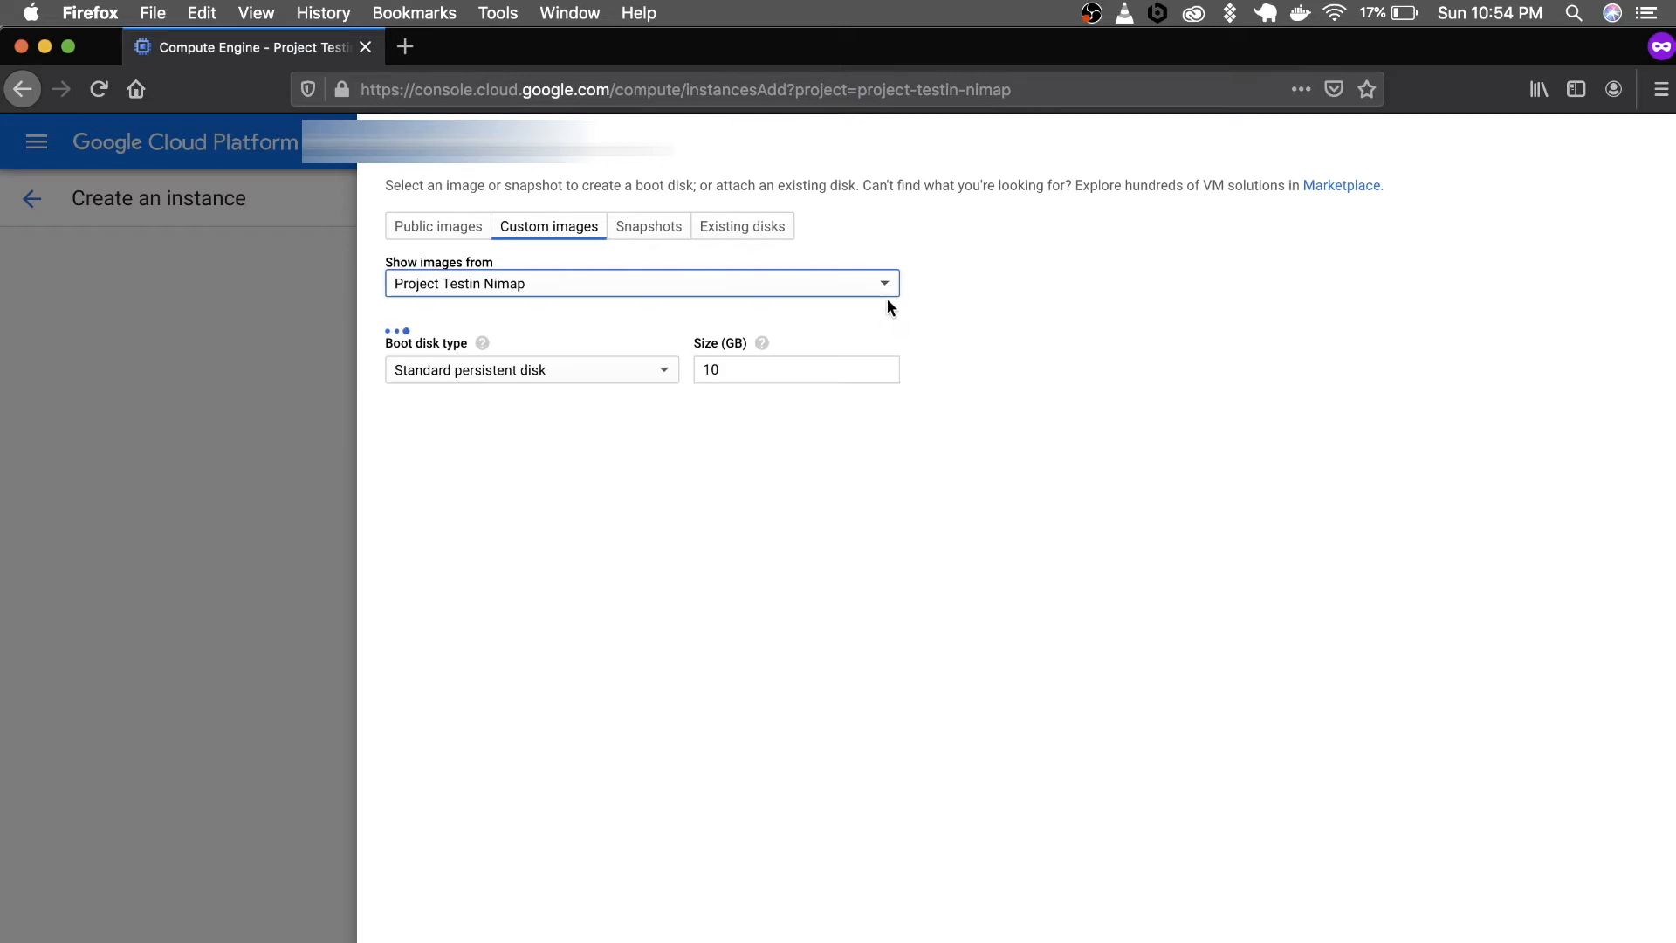
{"action": "left_click", "coordinate": [884, 286]}
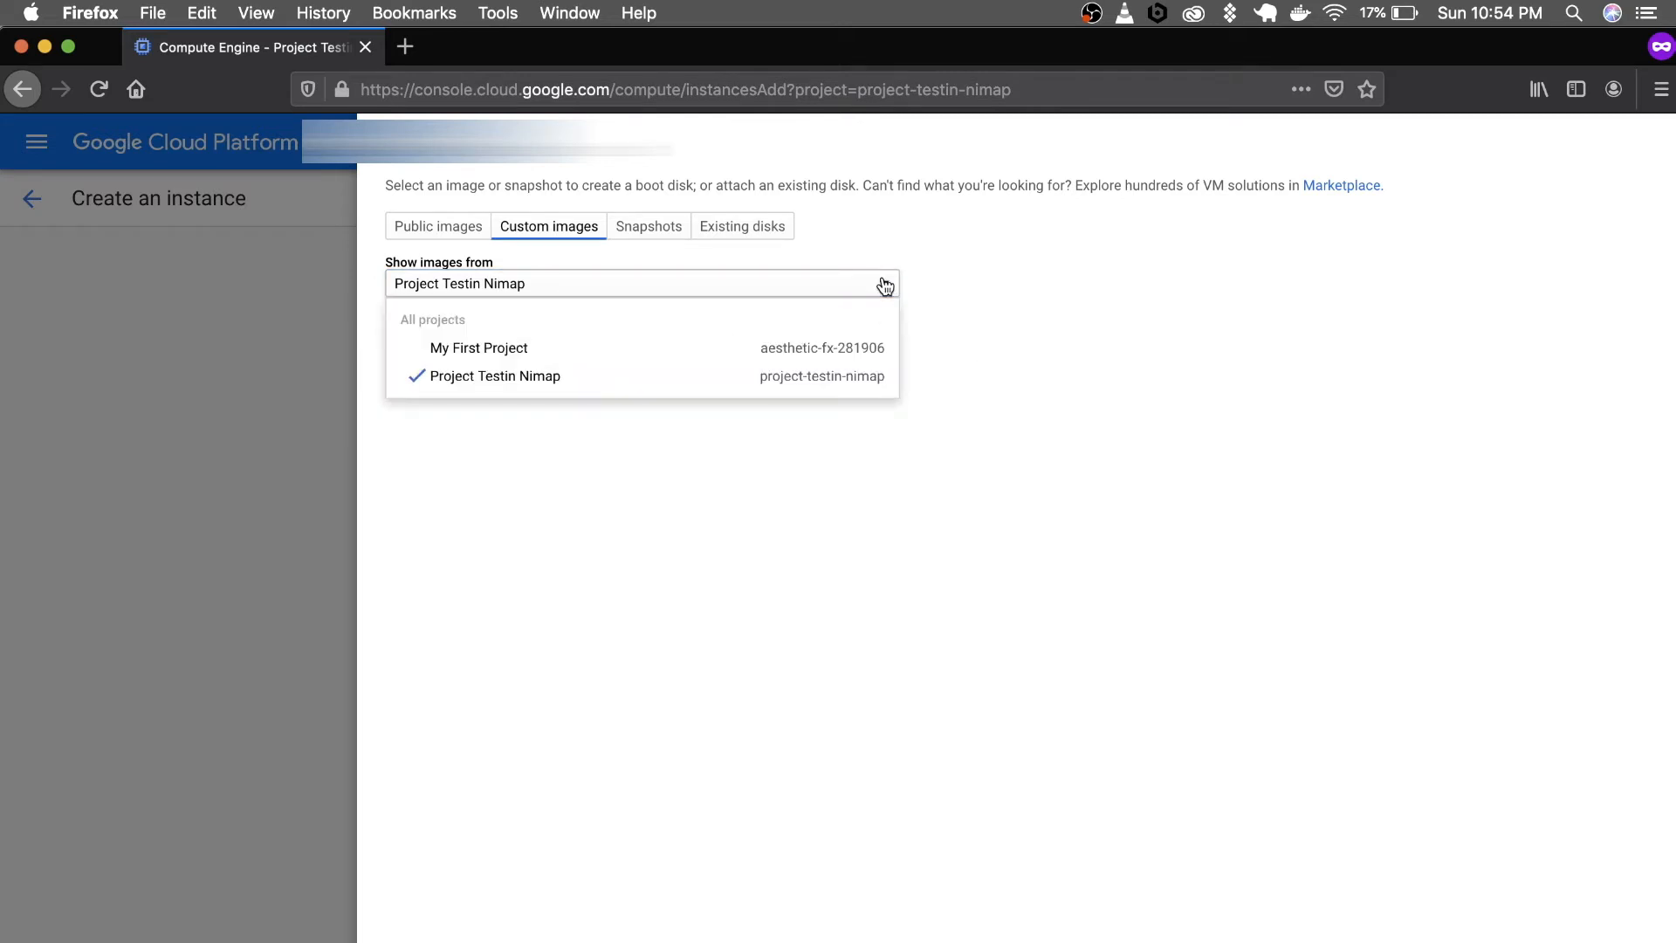
{"action": "left_click", "coordinate": [885, 287]}
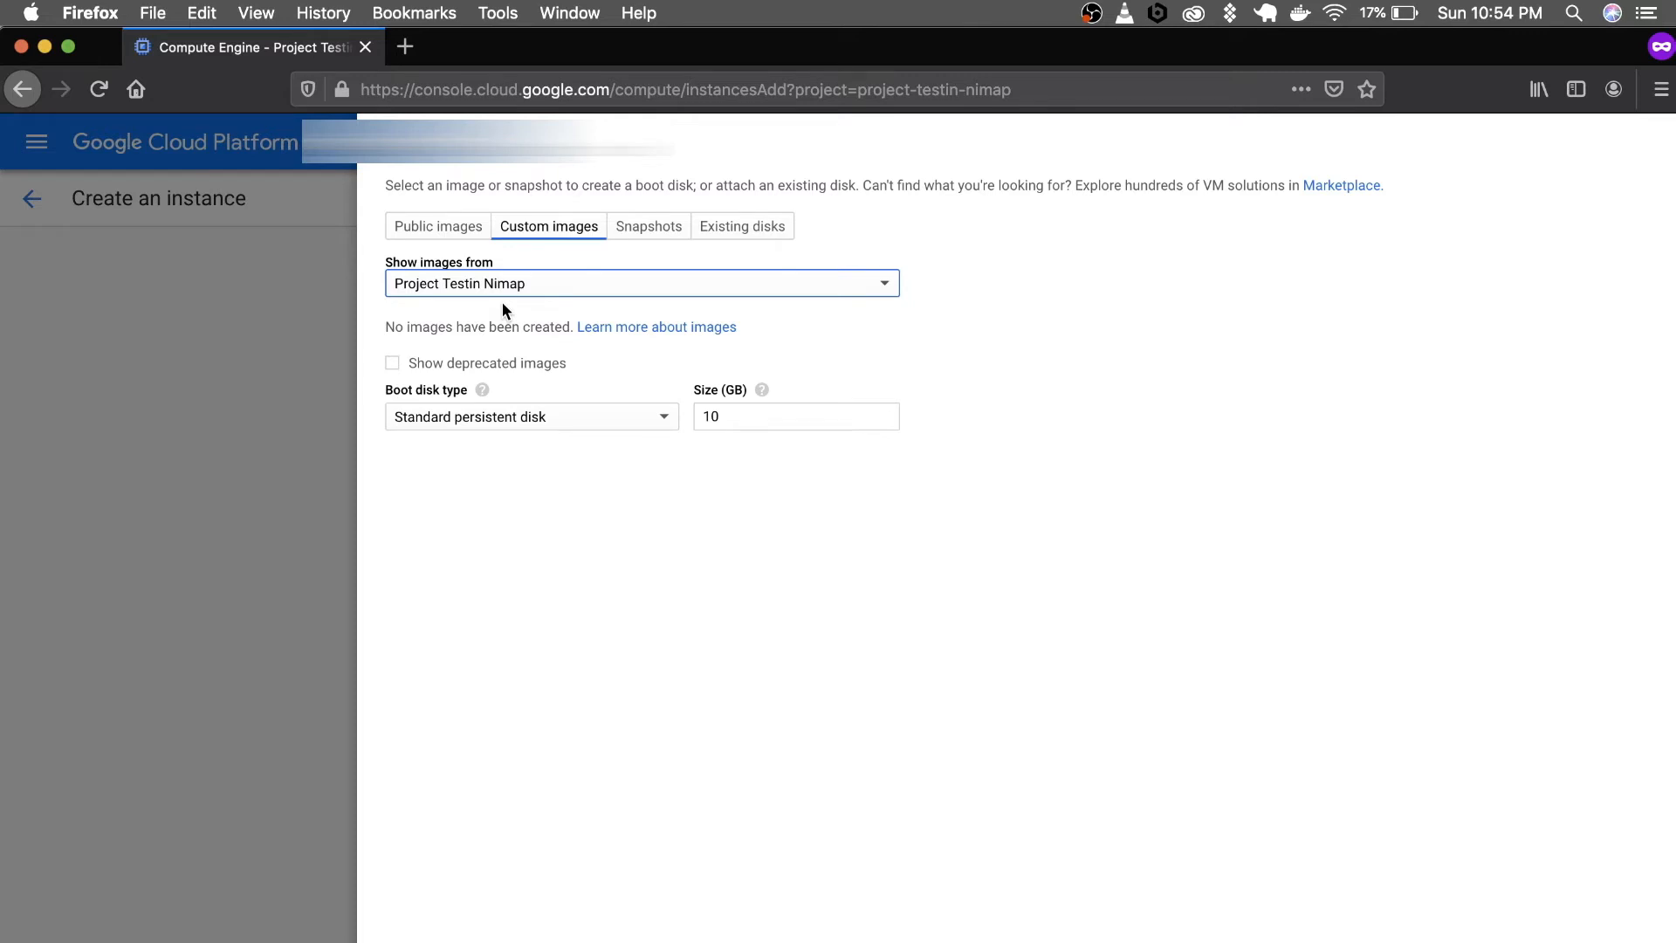
{"action": "left_click", "coordinate": [646, 232]}
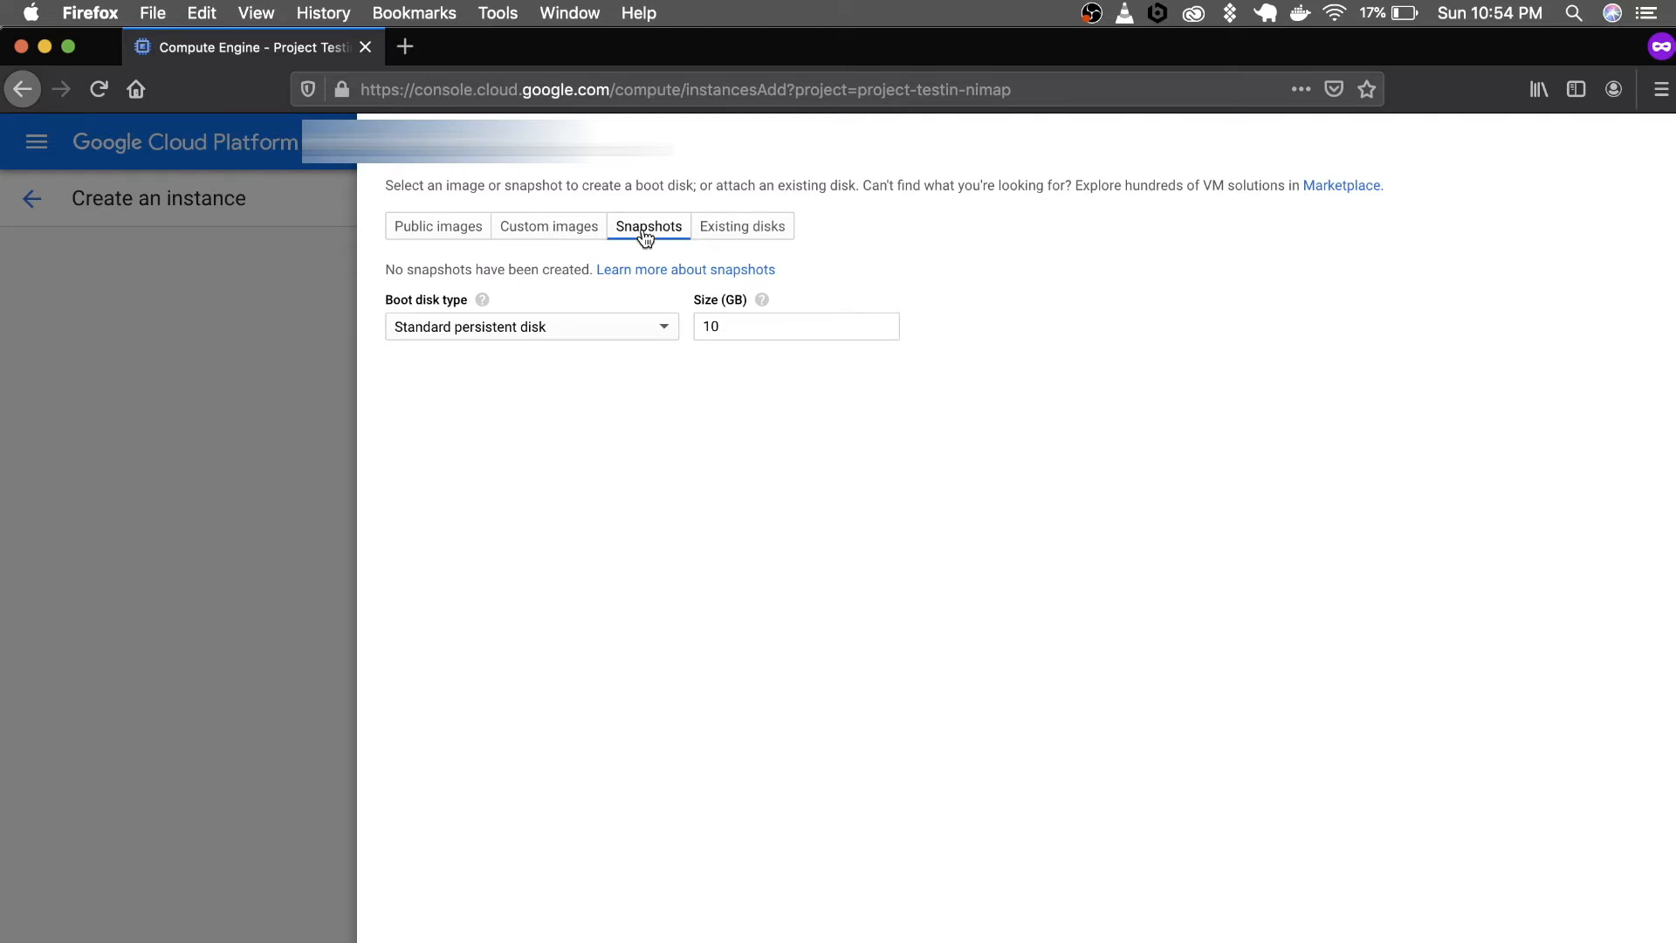
{"action": "left_click", "coordinate": [748, 234]}
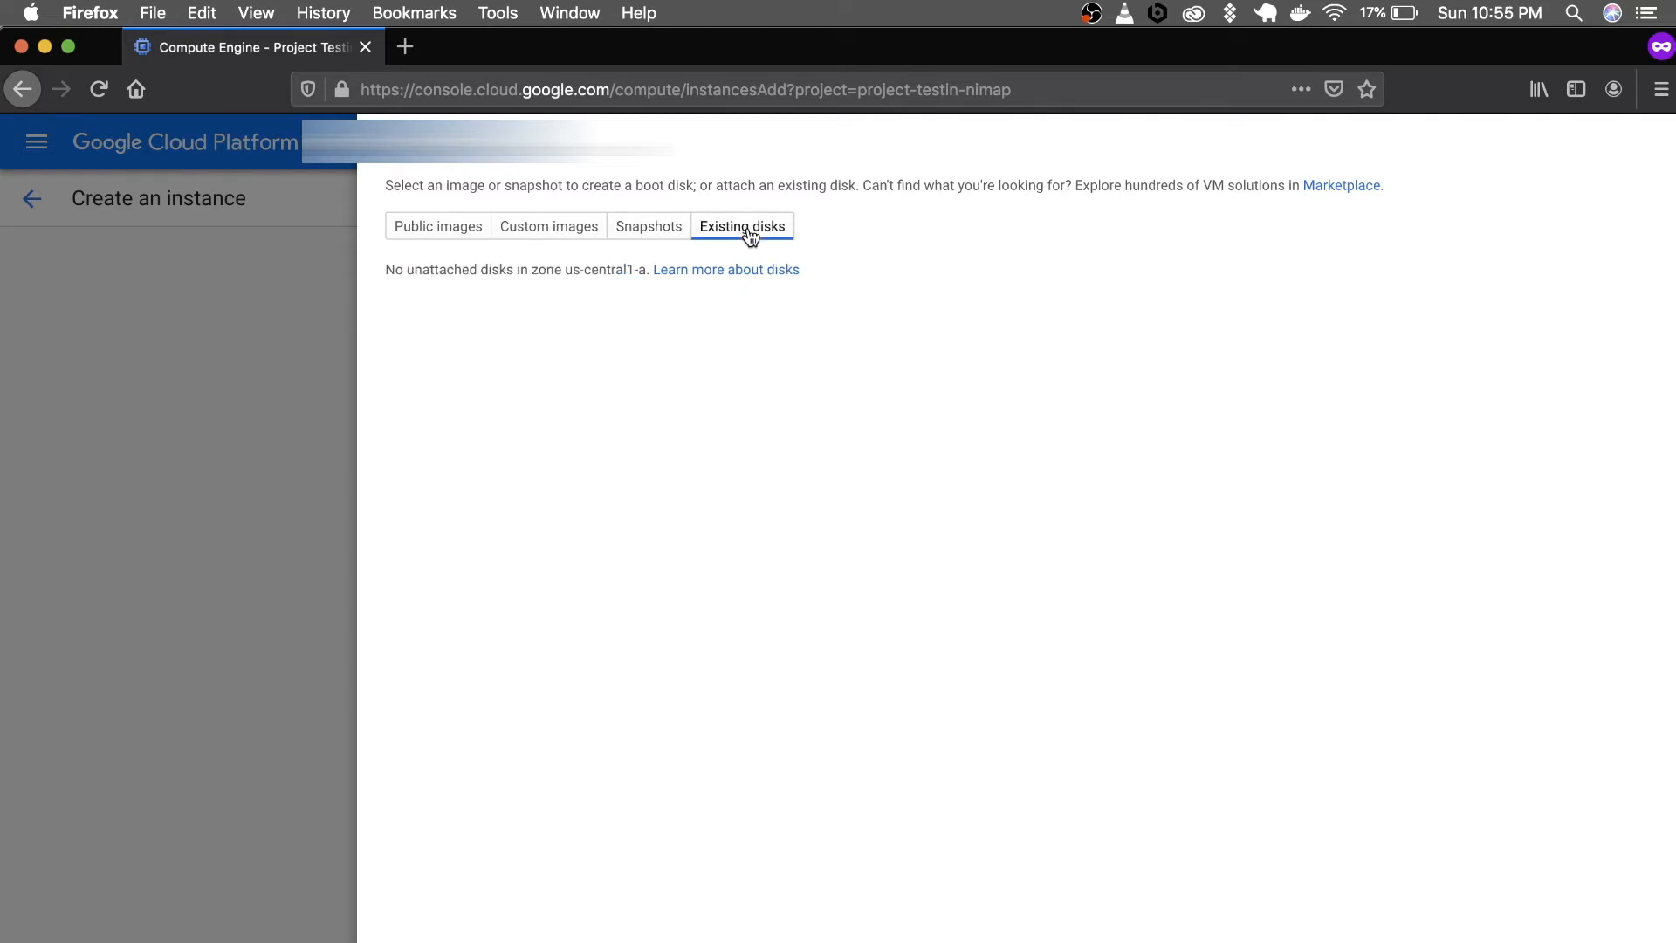
{"action": "left_click", "coordinate": [419, 230]}
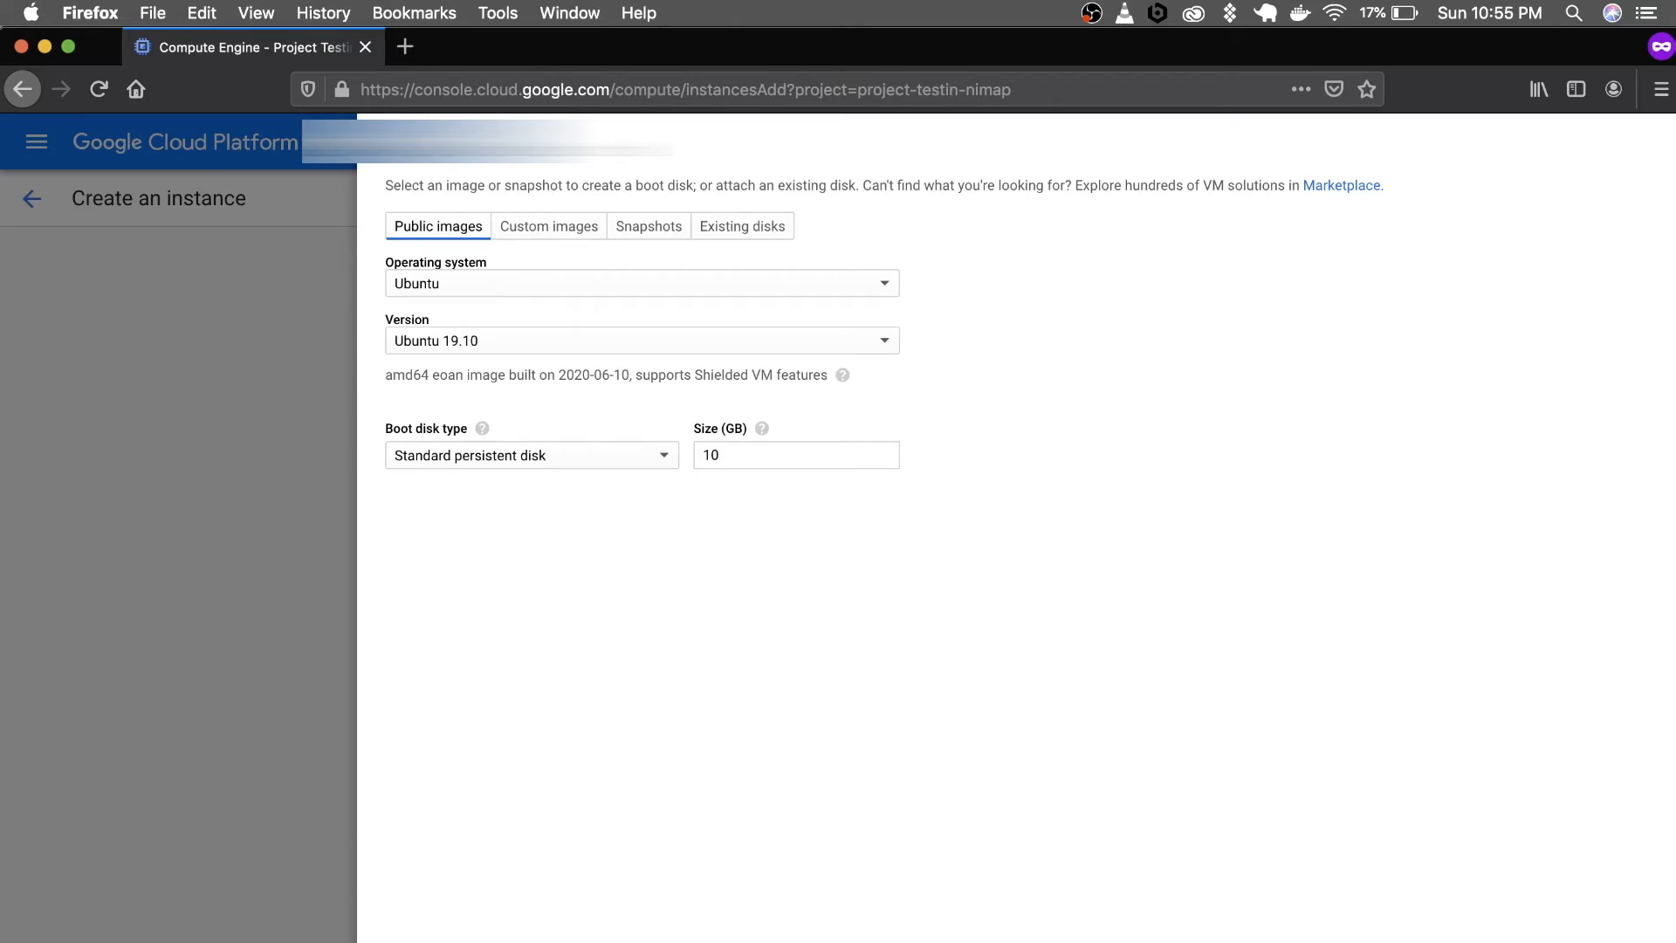
- Apply the boot disk selection and create the VM instance with HTTP traffic allowed through the firewall
{"action": "key", "text": "Escape"}
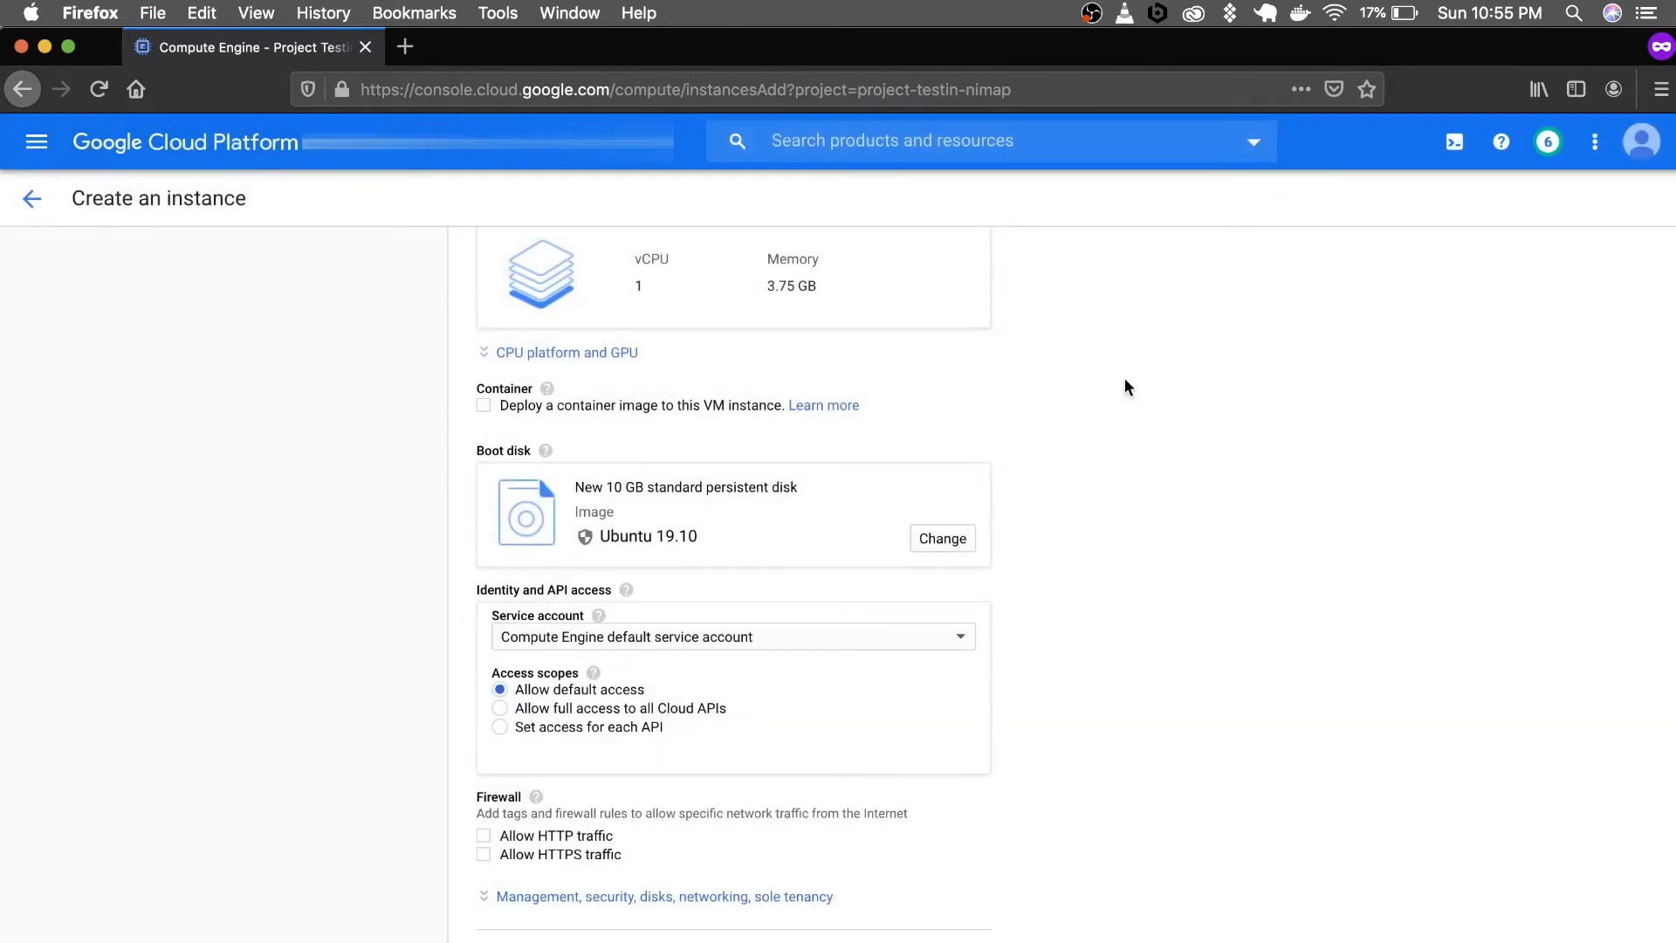
{"action": "scroll", "coordinate": [1124, 379], "scroll_direction": "down", "scroll_amount": 2}
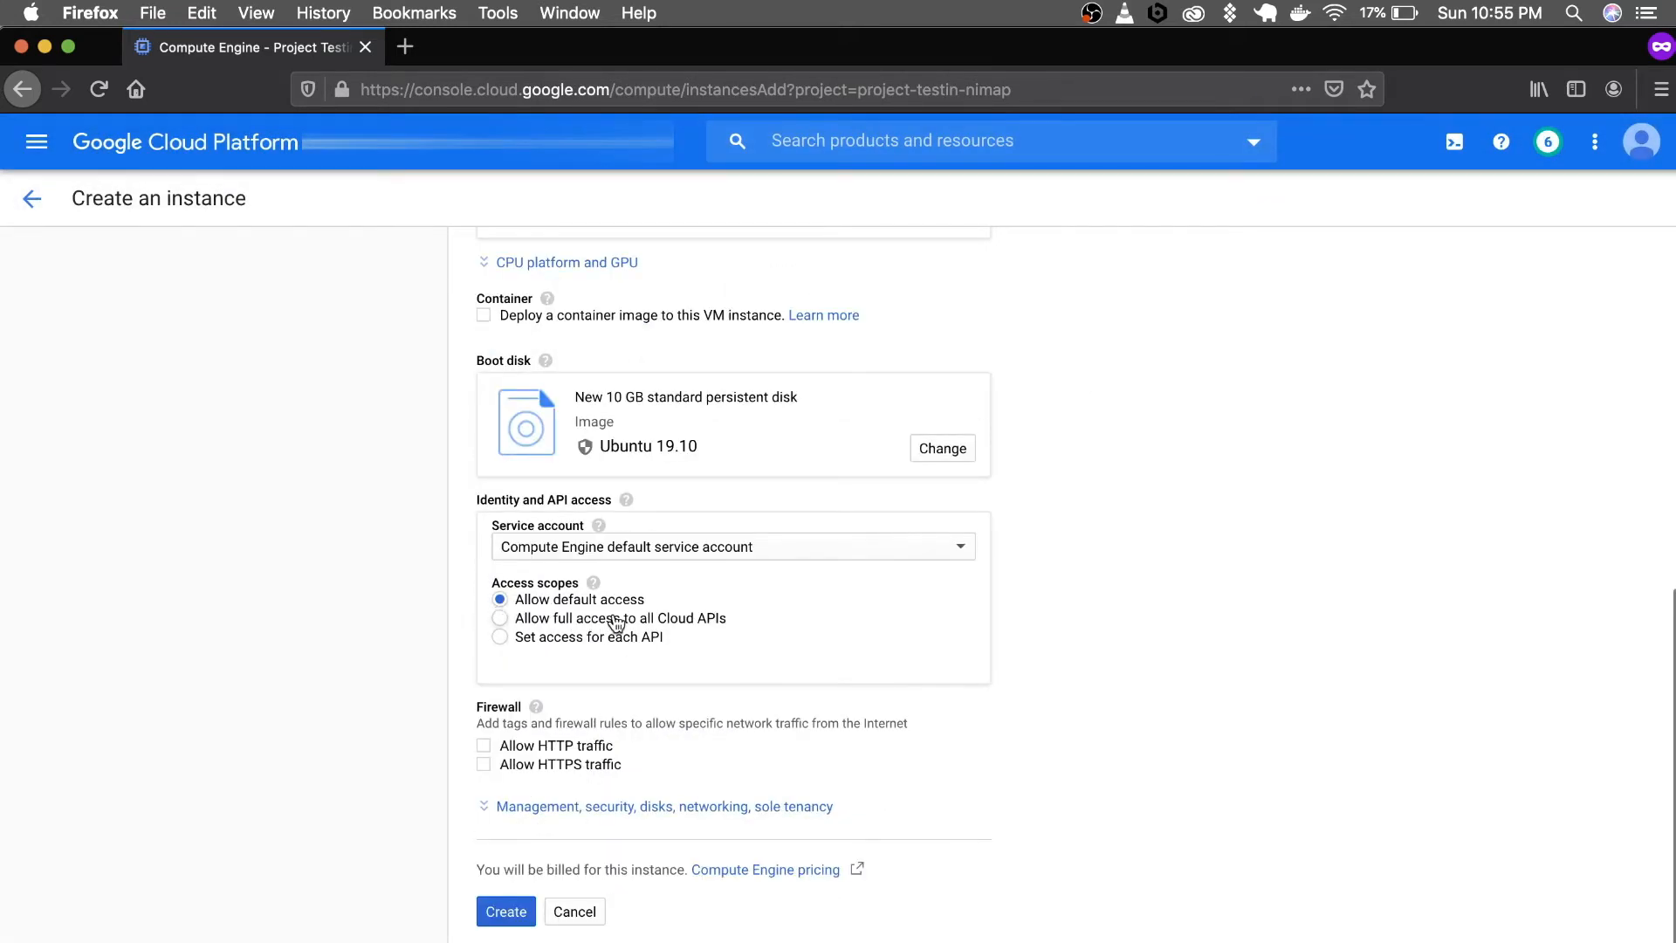
{"action": "left_click", "coordinate": [486, 747]}
{"action": "left_click", "coordinate": [497, 915]}
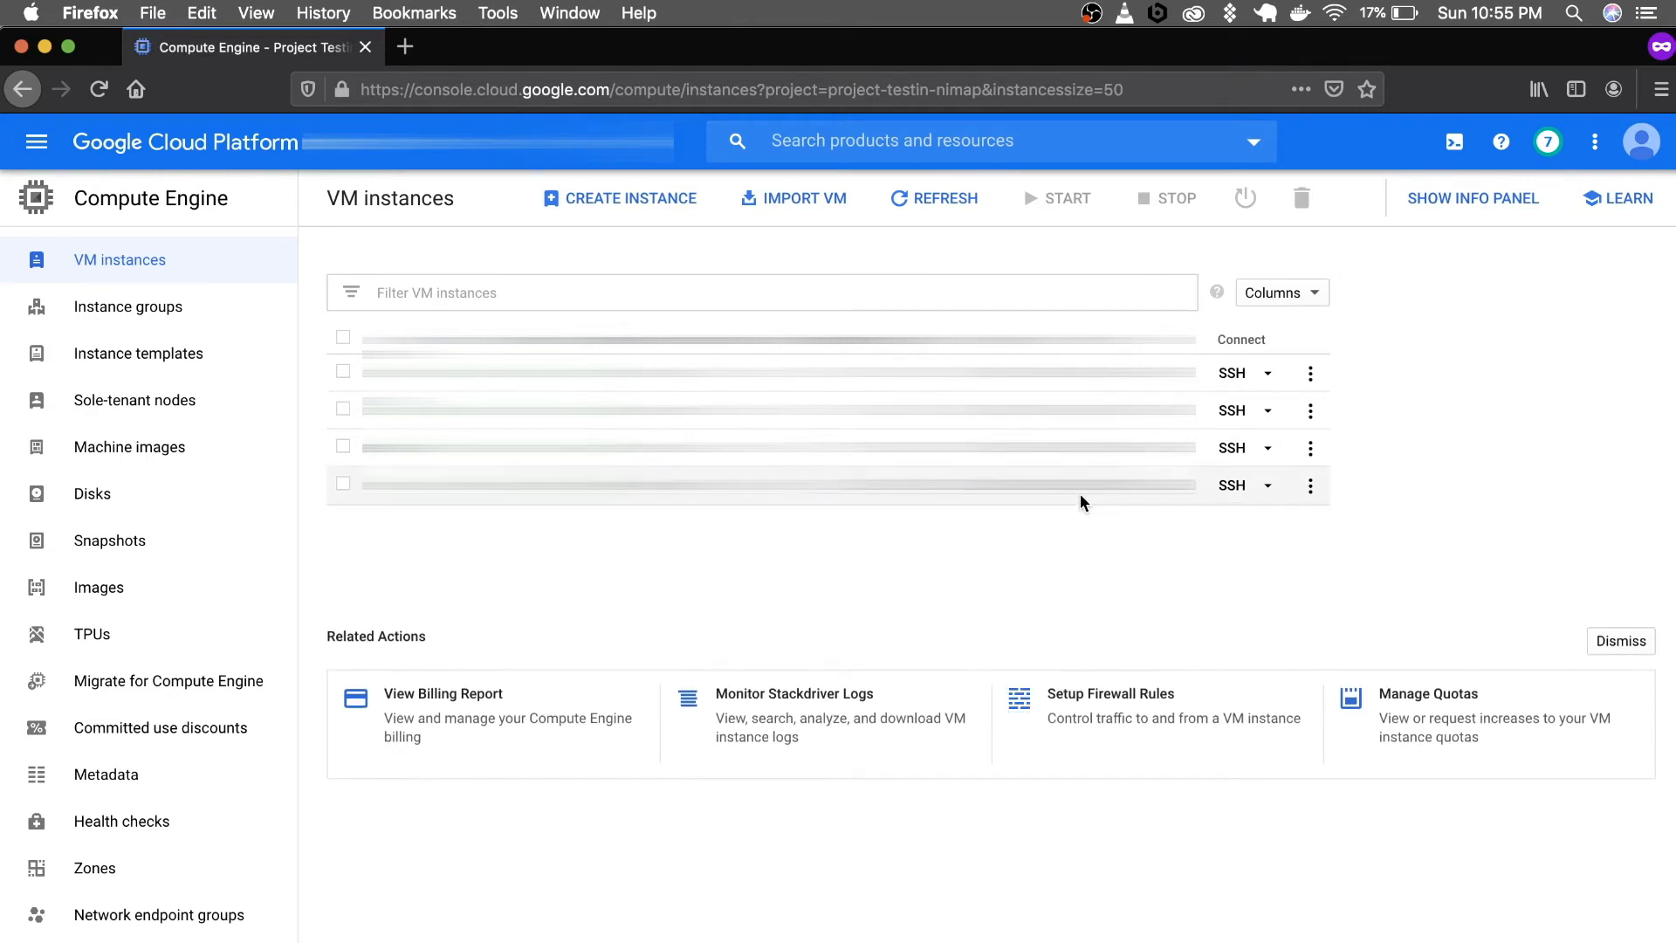
{"action": "left_click", "coordinate": [1087, 495]}
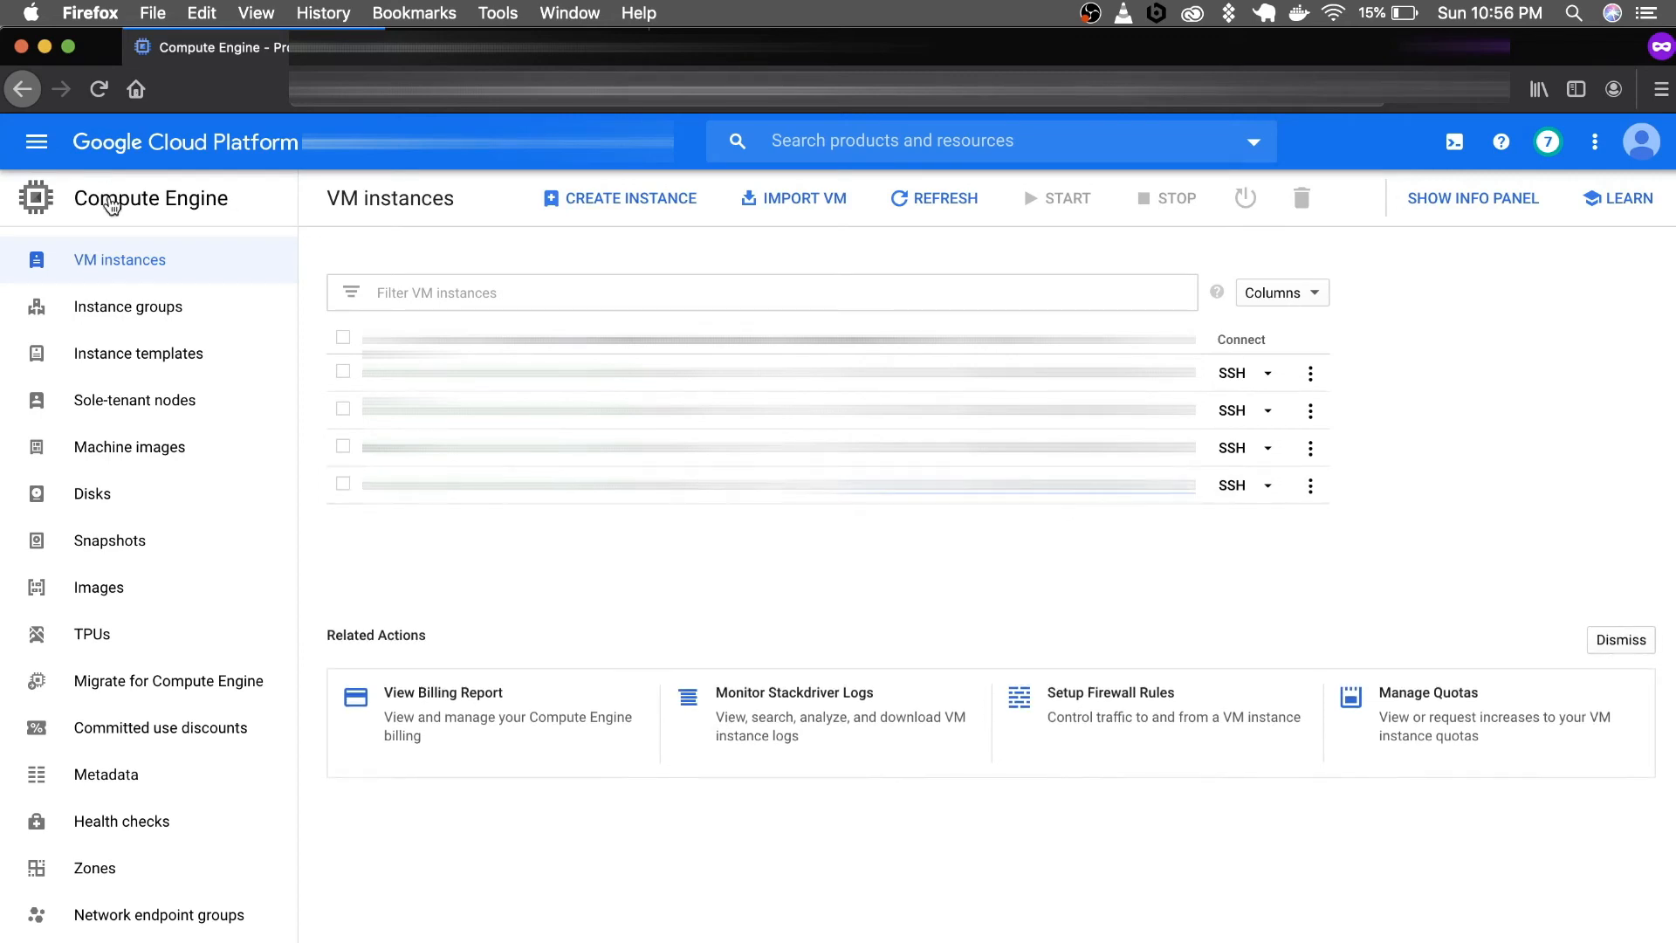
- Open the External IP addresses page of the VPC network service
{"action": "left_click", "coordinate": [36, 141]}
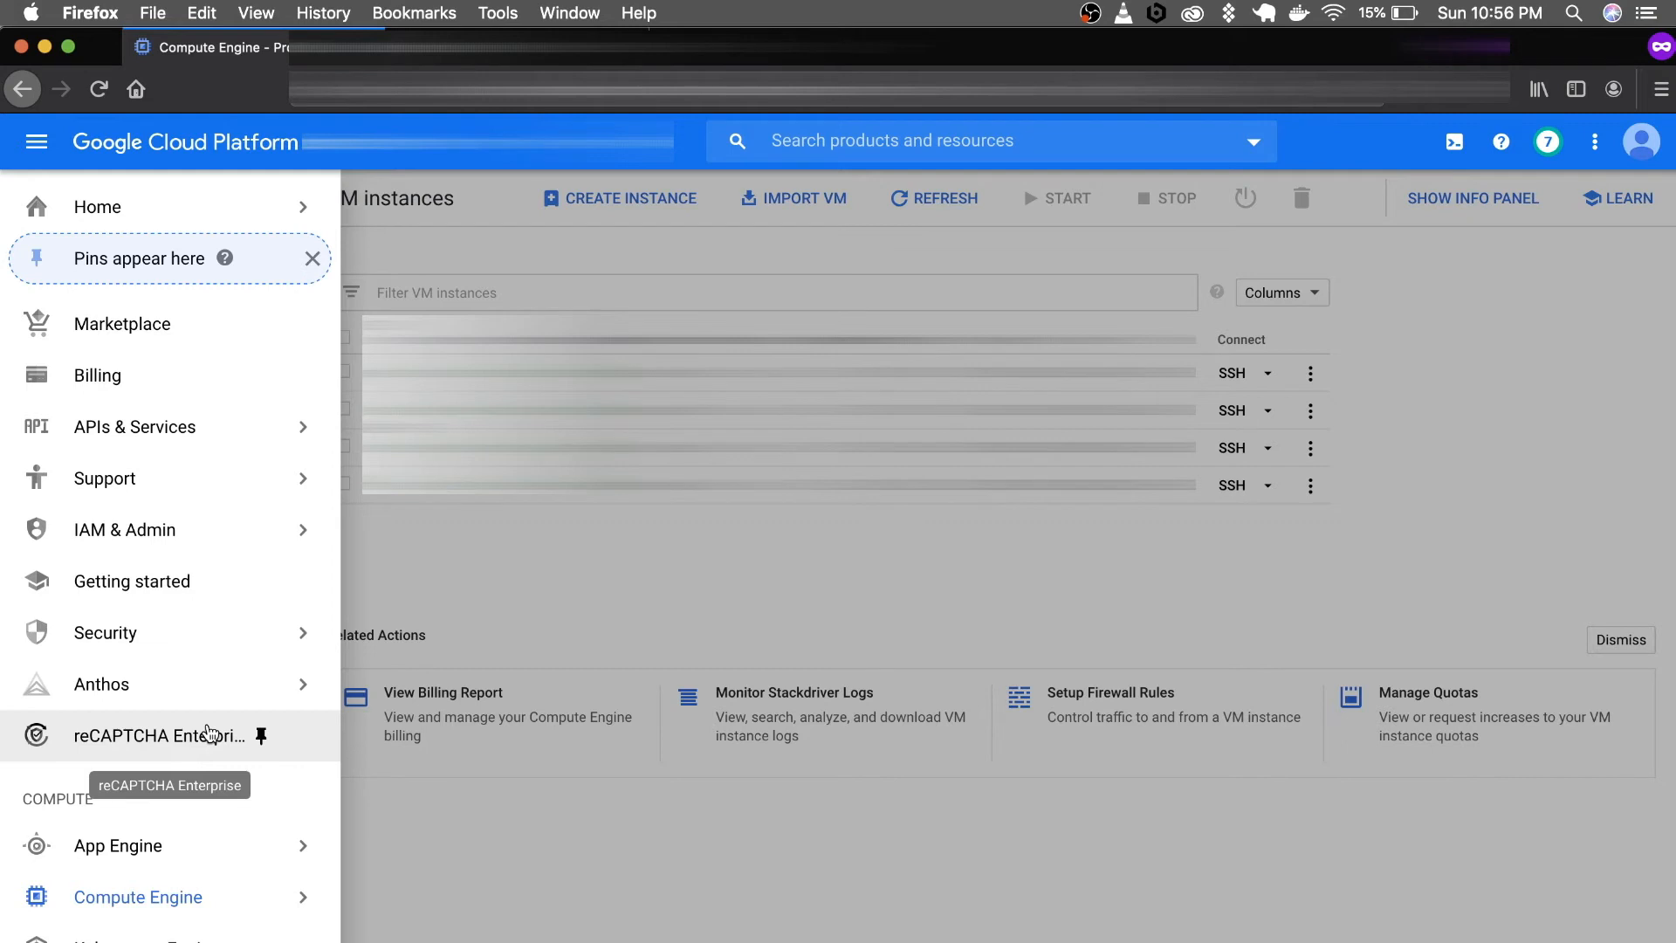
{"action": "mouse_move", "coordinate": [214, 892]}
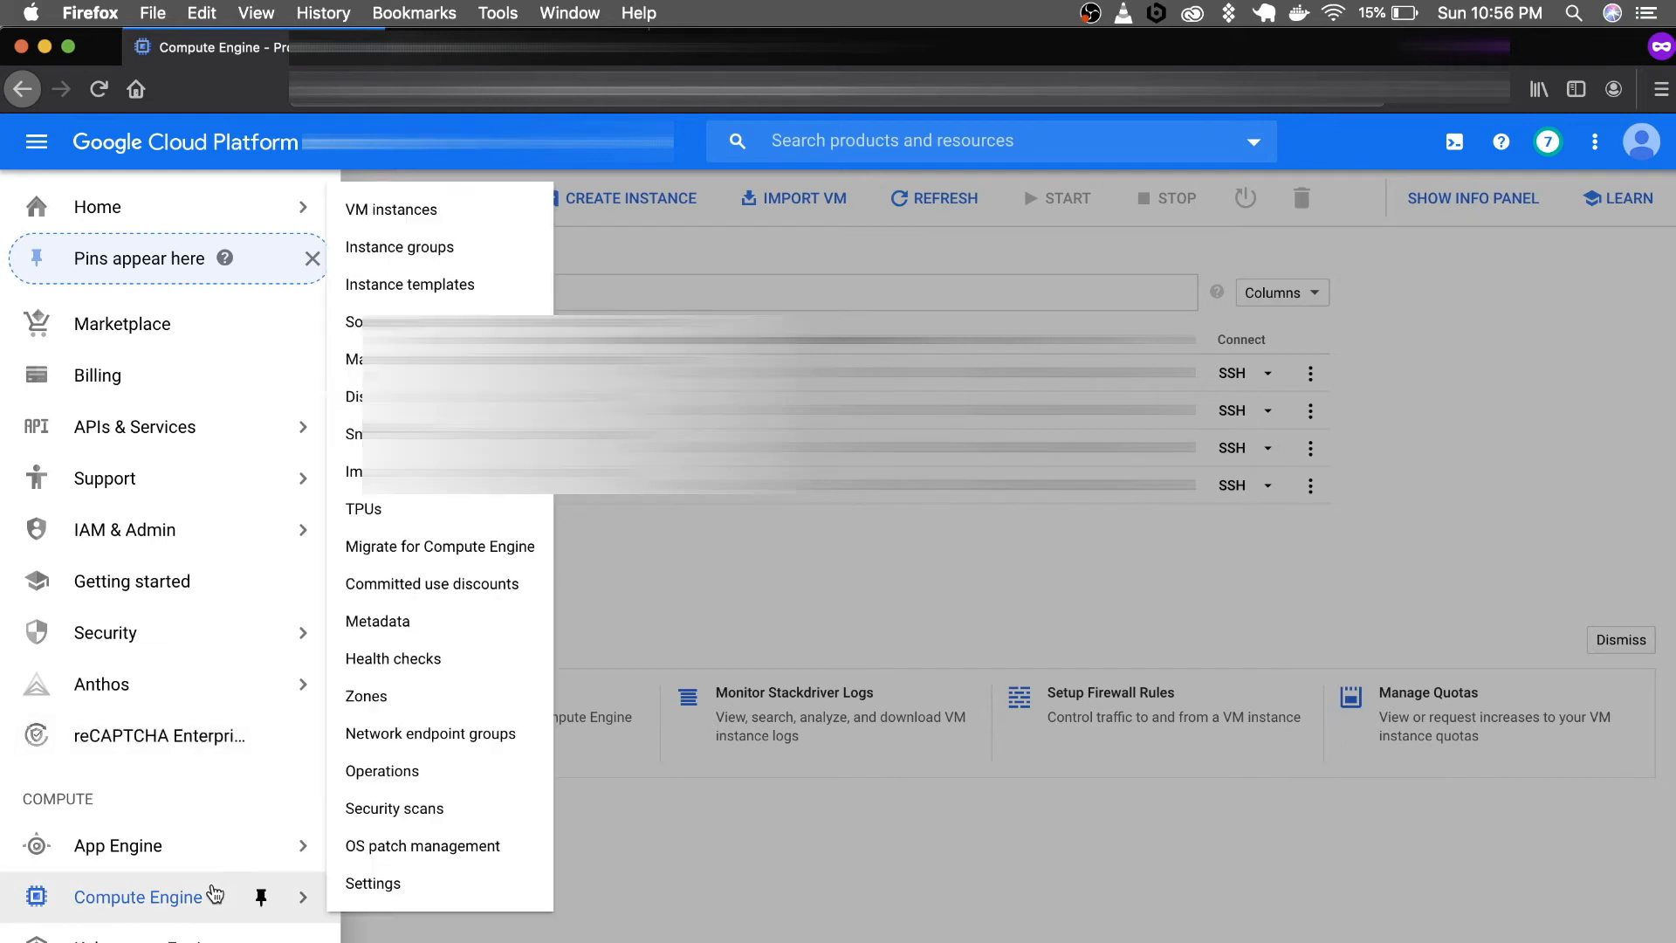
{"action": "scroll", "coordinate": [201, 899], "scroll_direction": "down", "scroll_amount": 3}
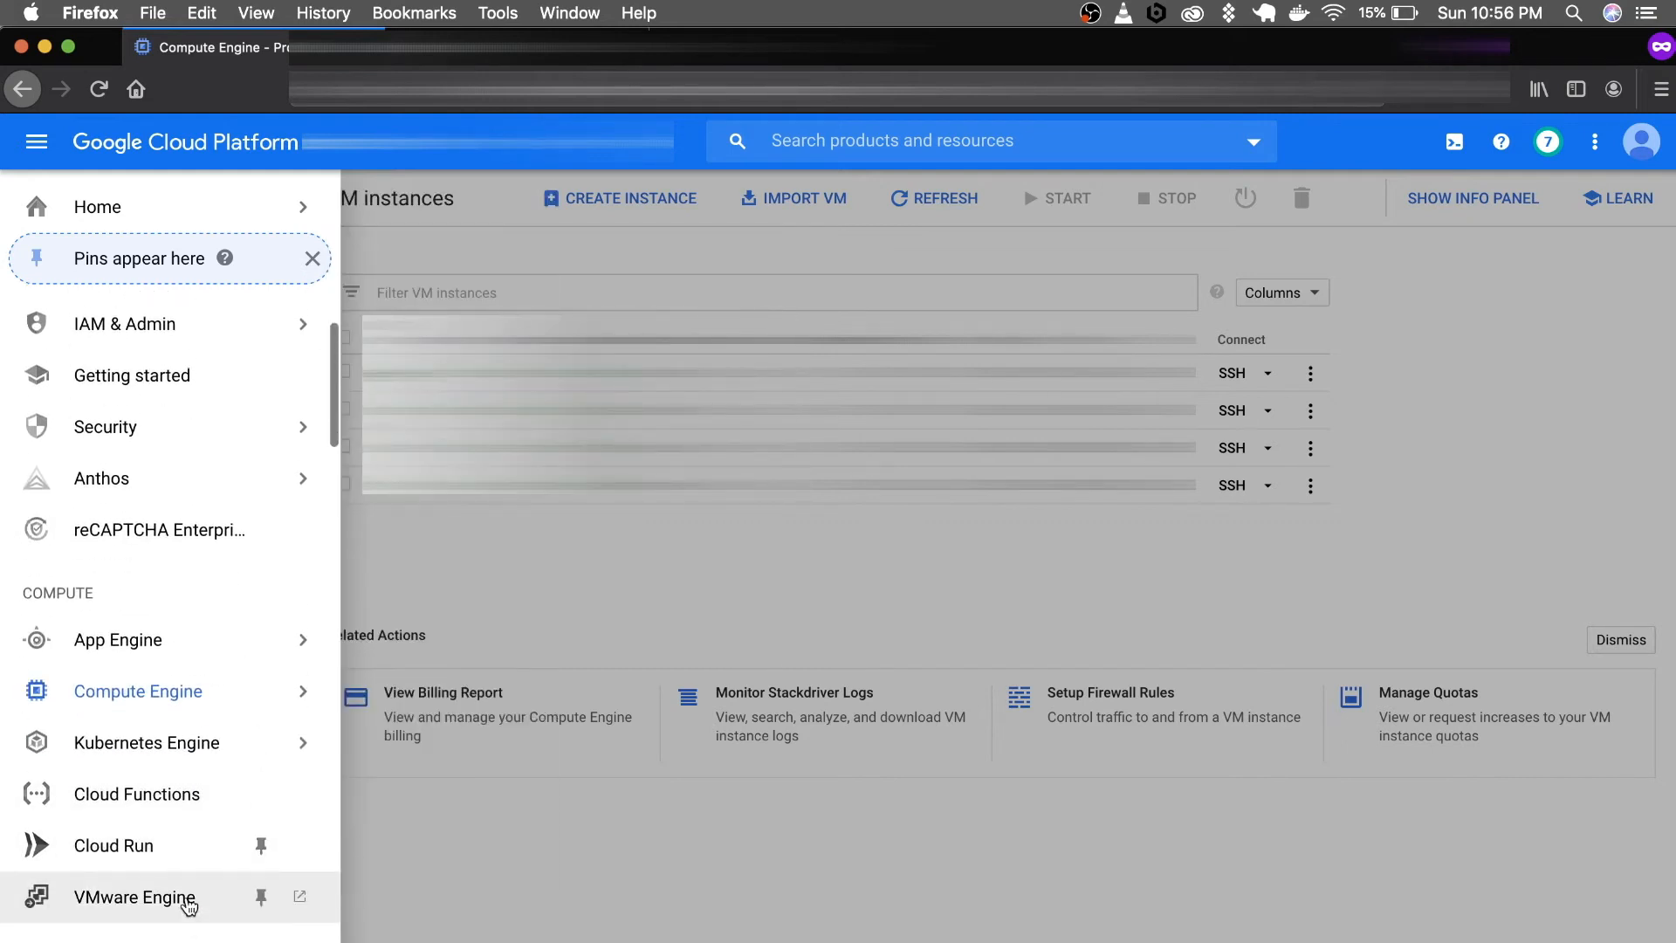
{"action": "scroll", "coordinate": [157, 570], "scroll_direction": "down", "scroll_amount": 8}
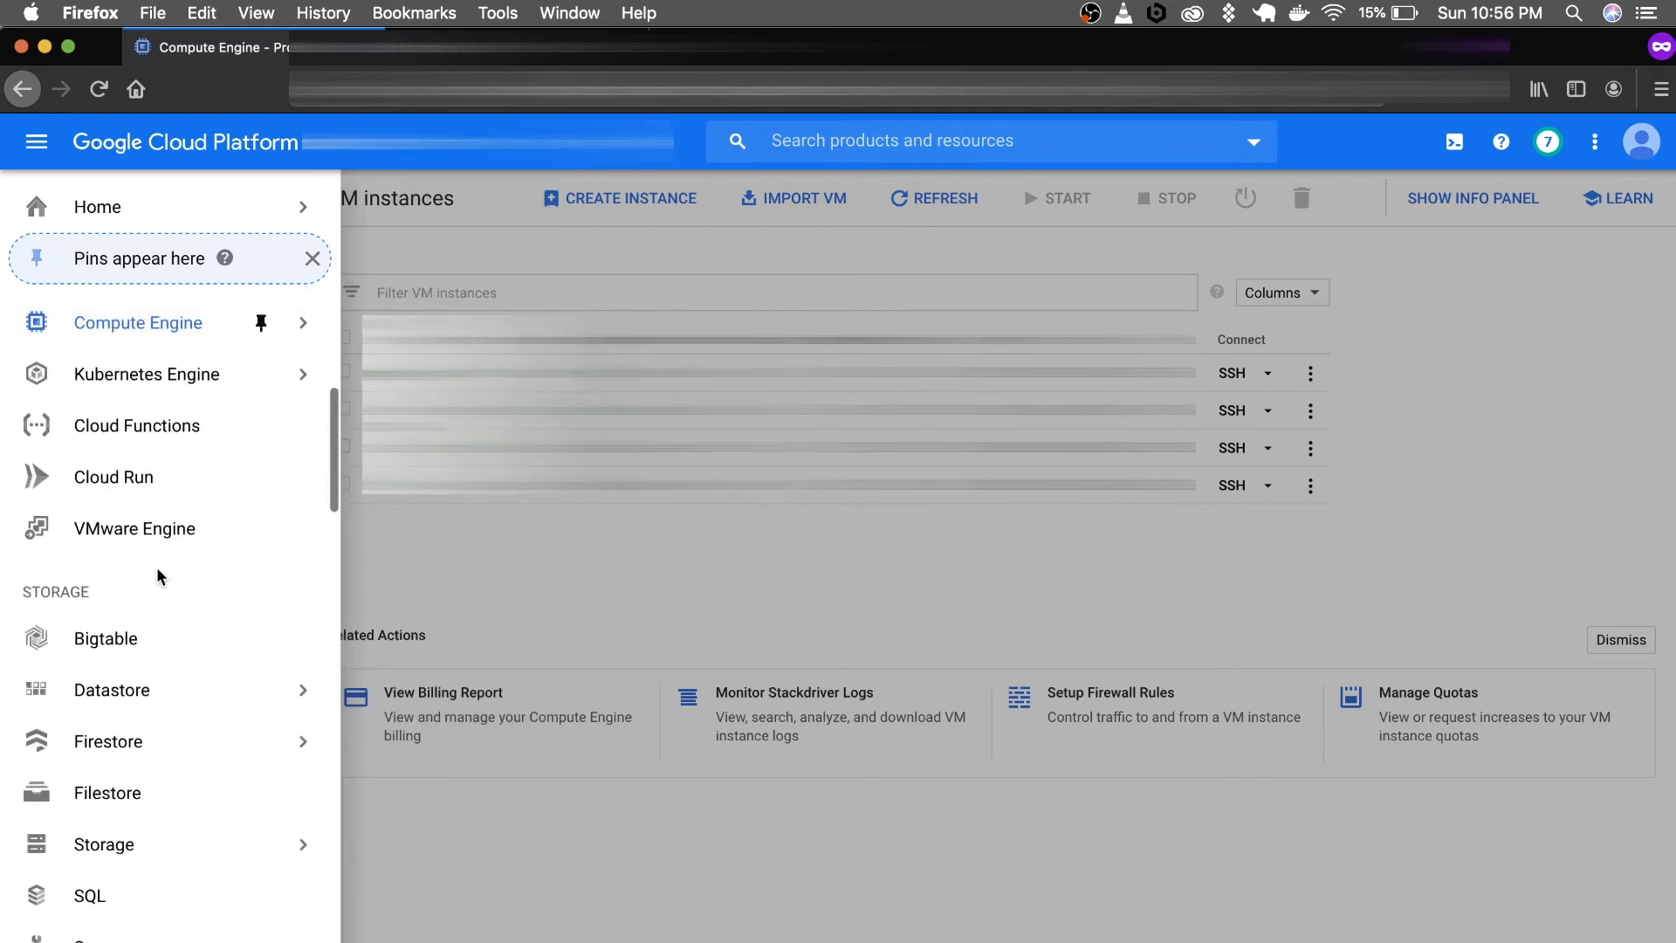
{"action": "scroll", "coordinate": [147, 884], "scroll_direction": "down", "scroll_amount": 2}
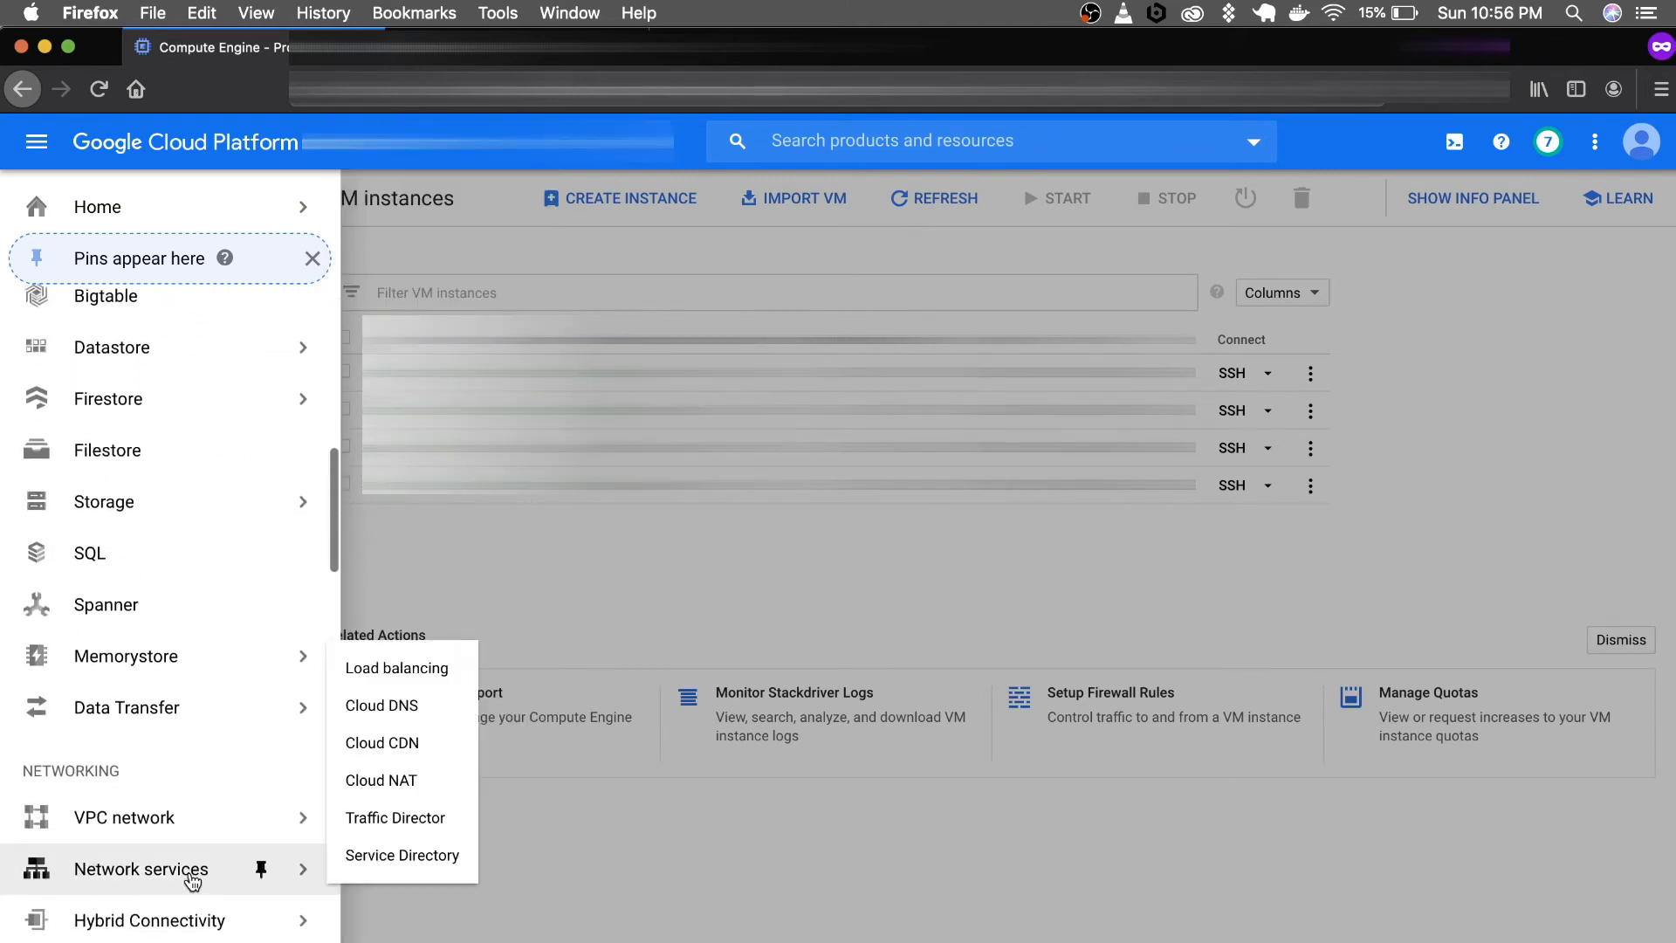
{"action": "mouse_move", "coordinate": [173, 825]}
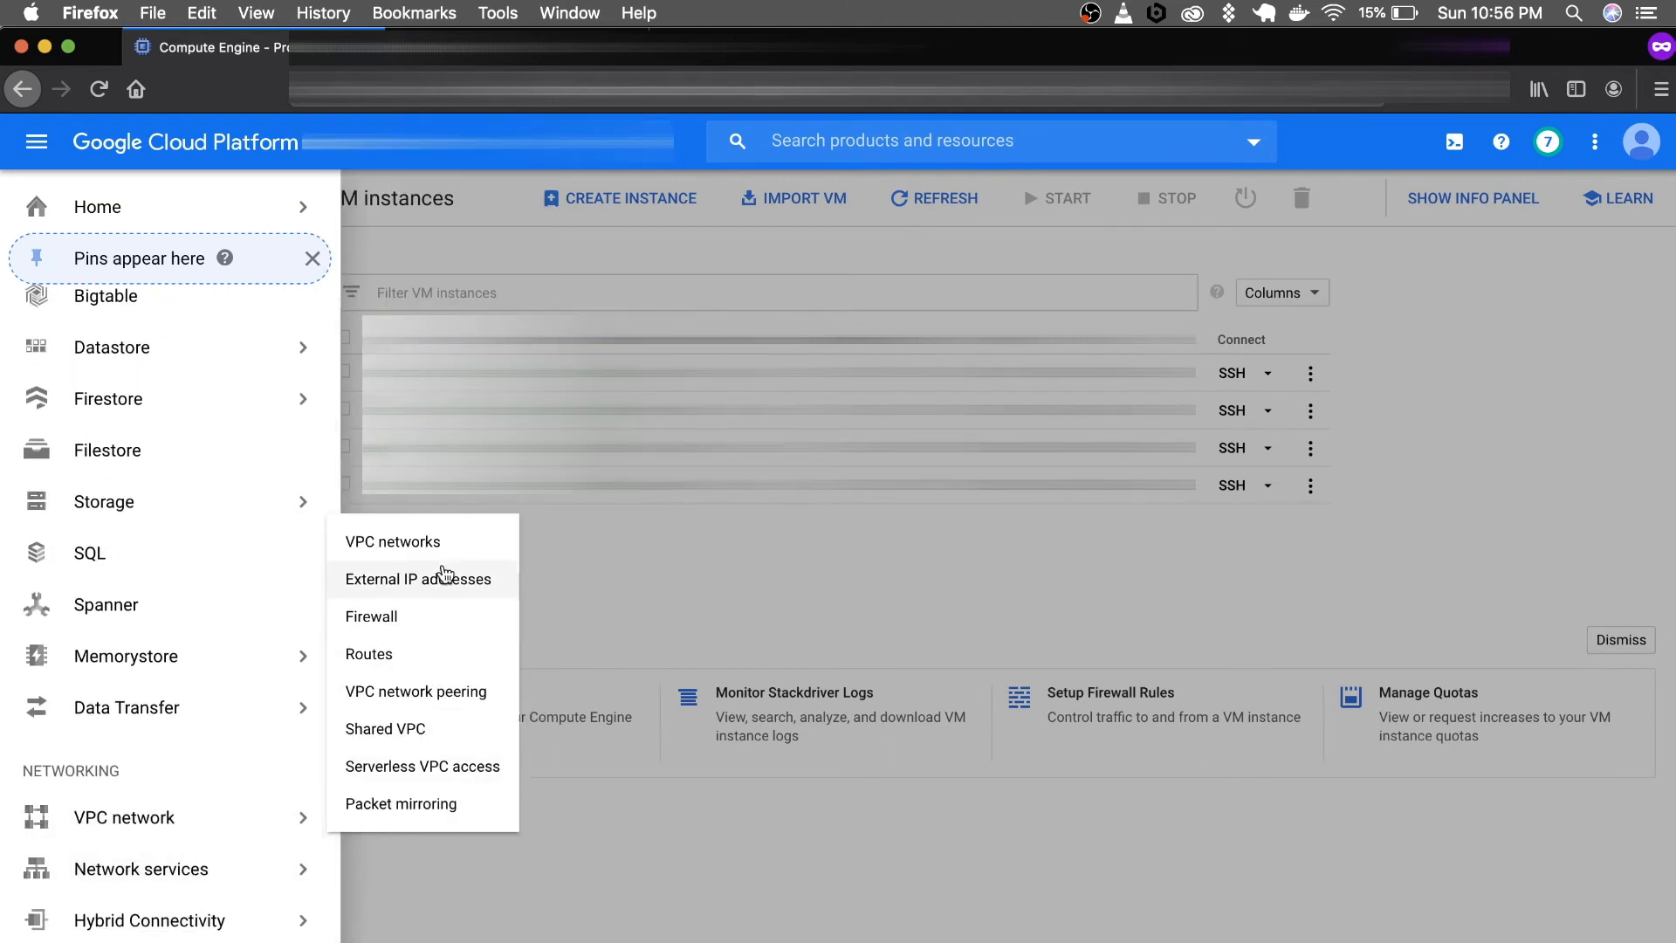
{"action": "left_click", "coordinate": [448, 585]}
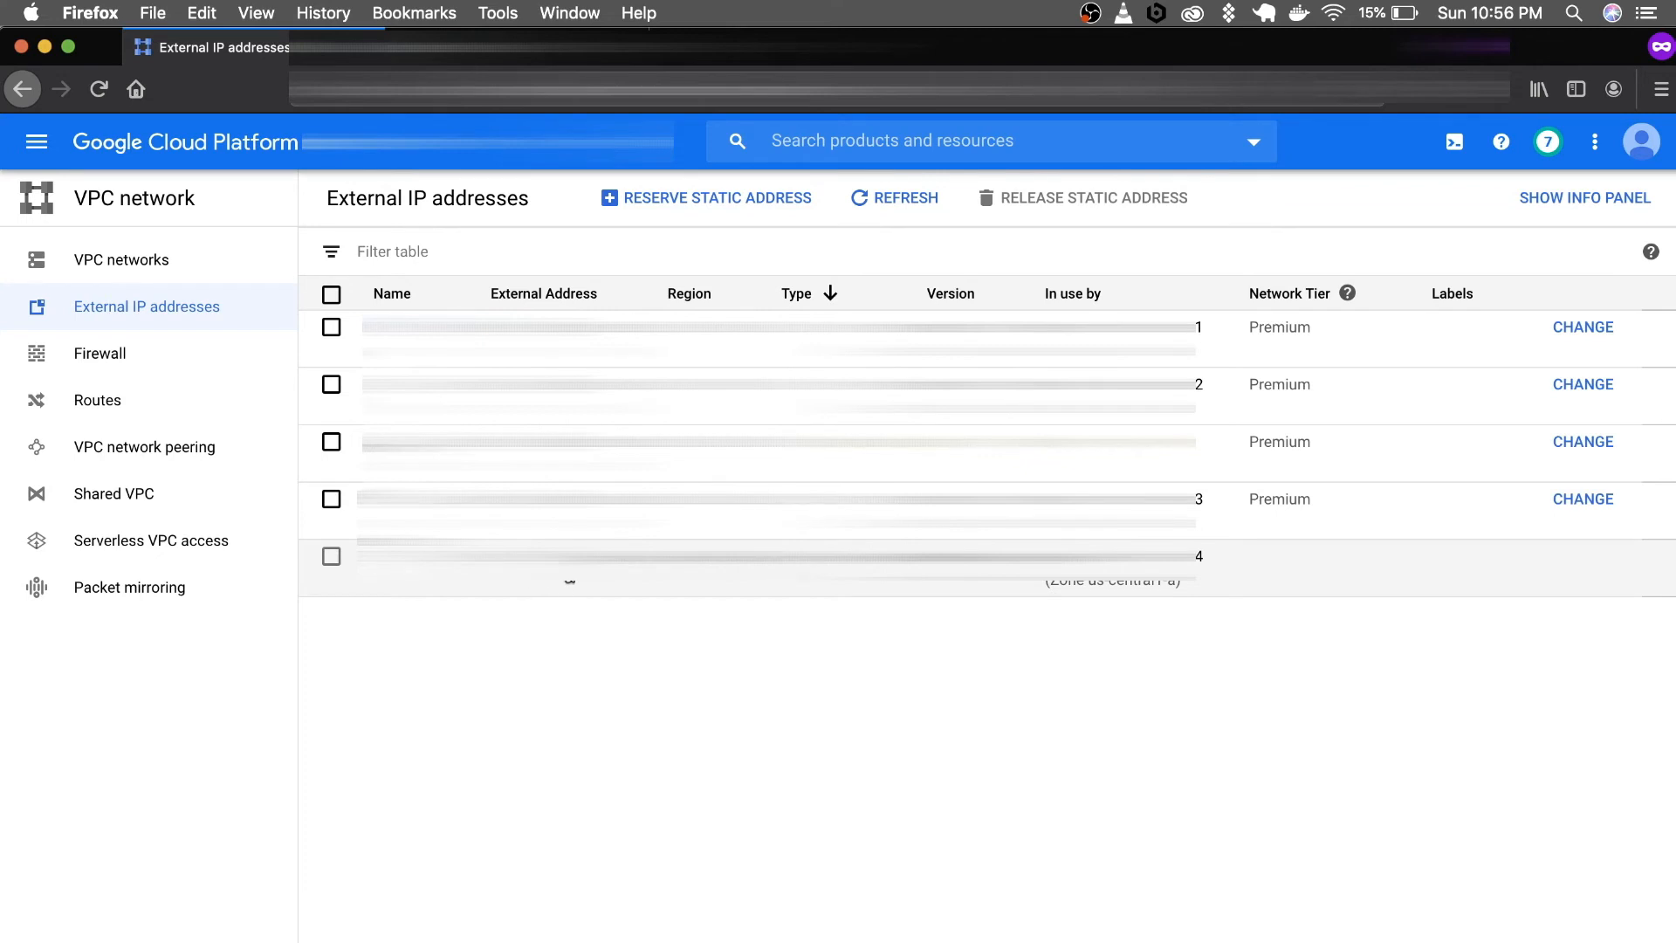
- Check the address loading in the other browser tab and return to the External IP addresses page
{"action": "left_click", "coordinate": [585, 48]}
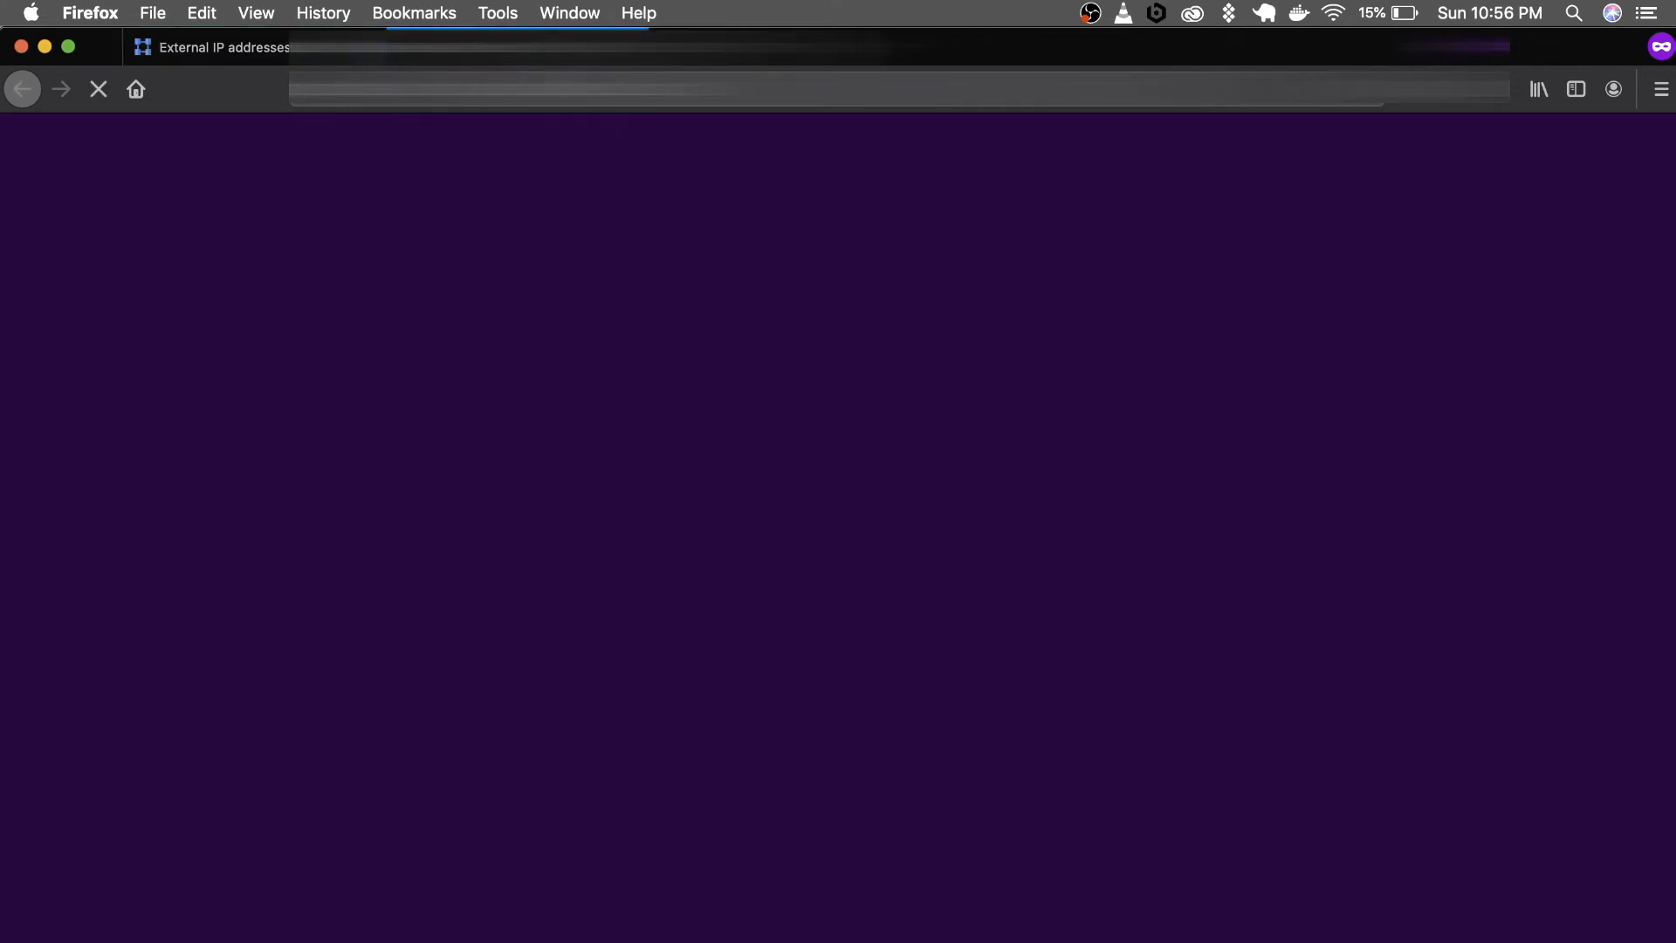
{"action": "left_click", "coordinate": [482, 98]}
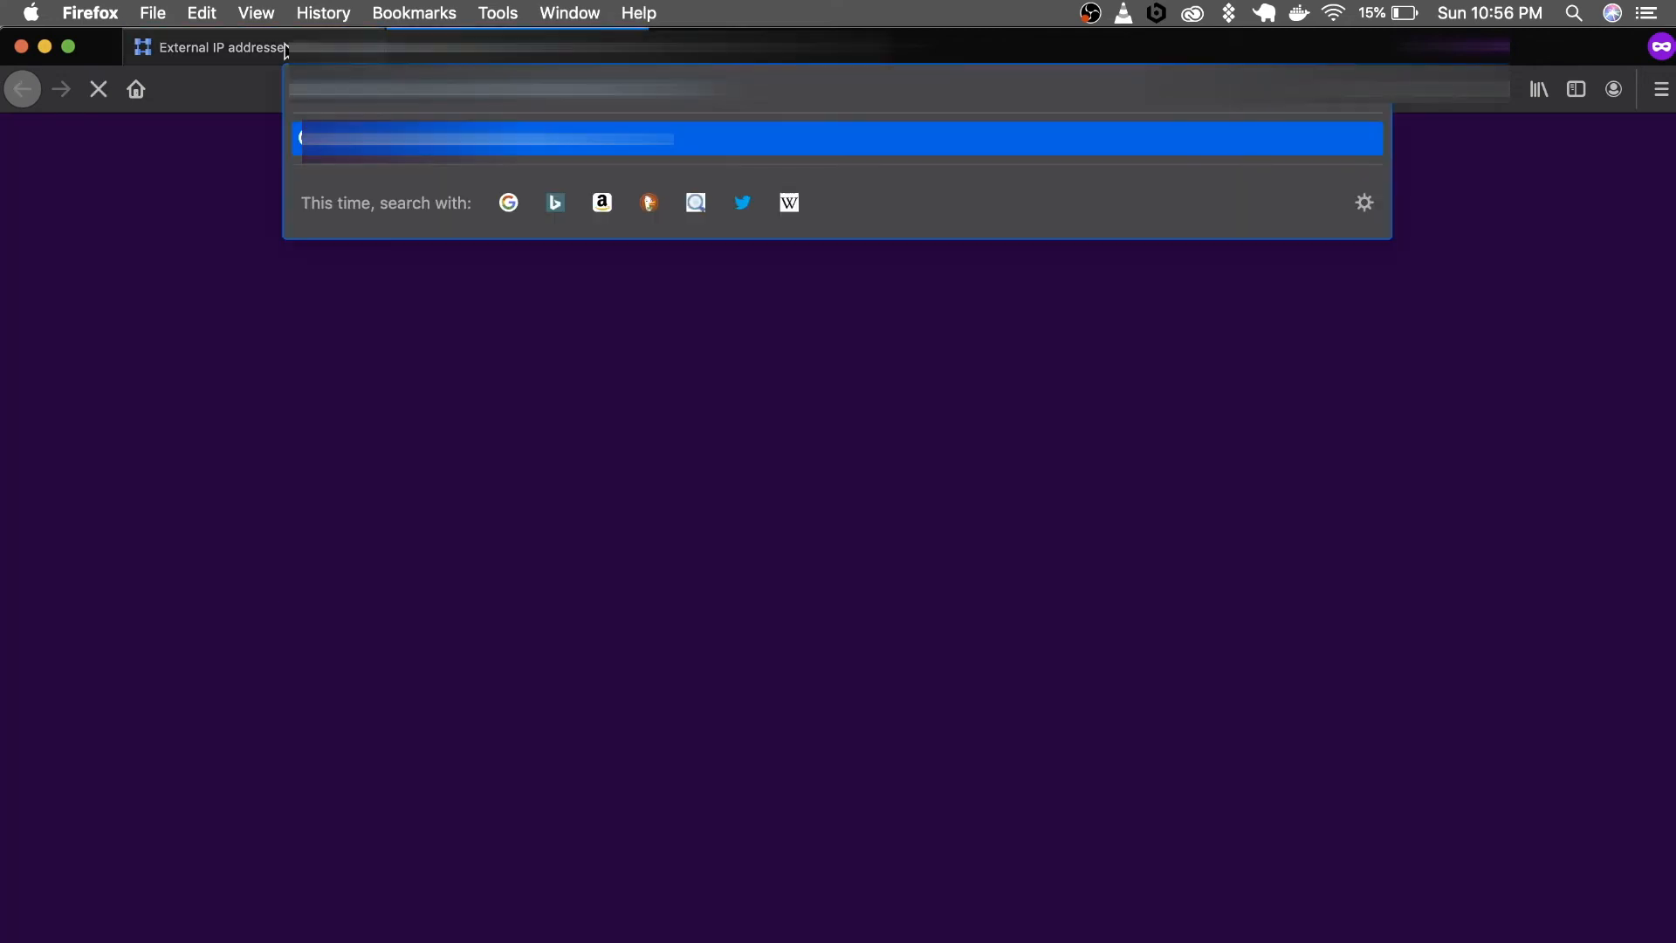
{"action": "left_click", "coordinate": [283, 49]}
- Change the external IP address of instance-4 to static, reserving it under the name testing5
{"action": "left_click", "coordinate": [851, 582]}
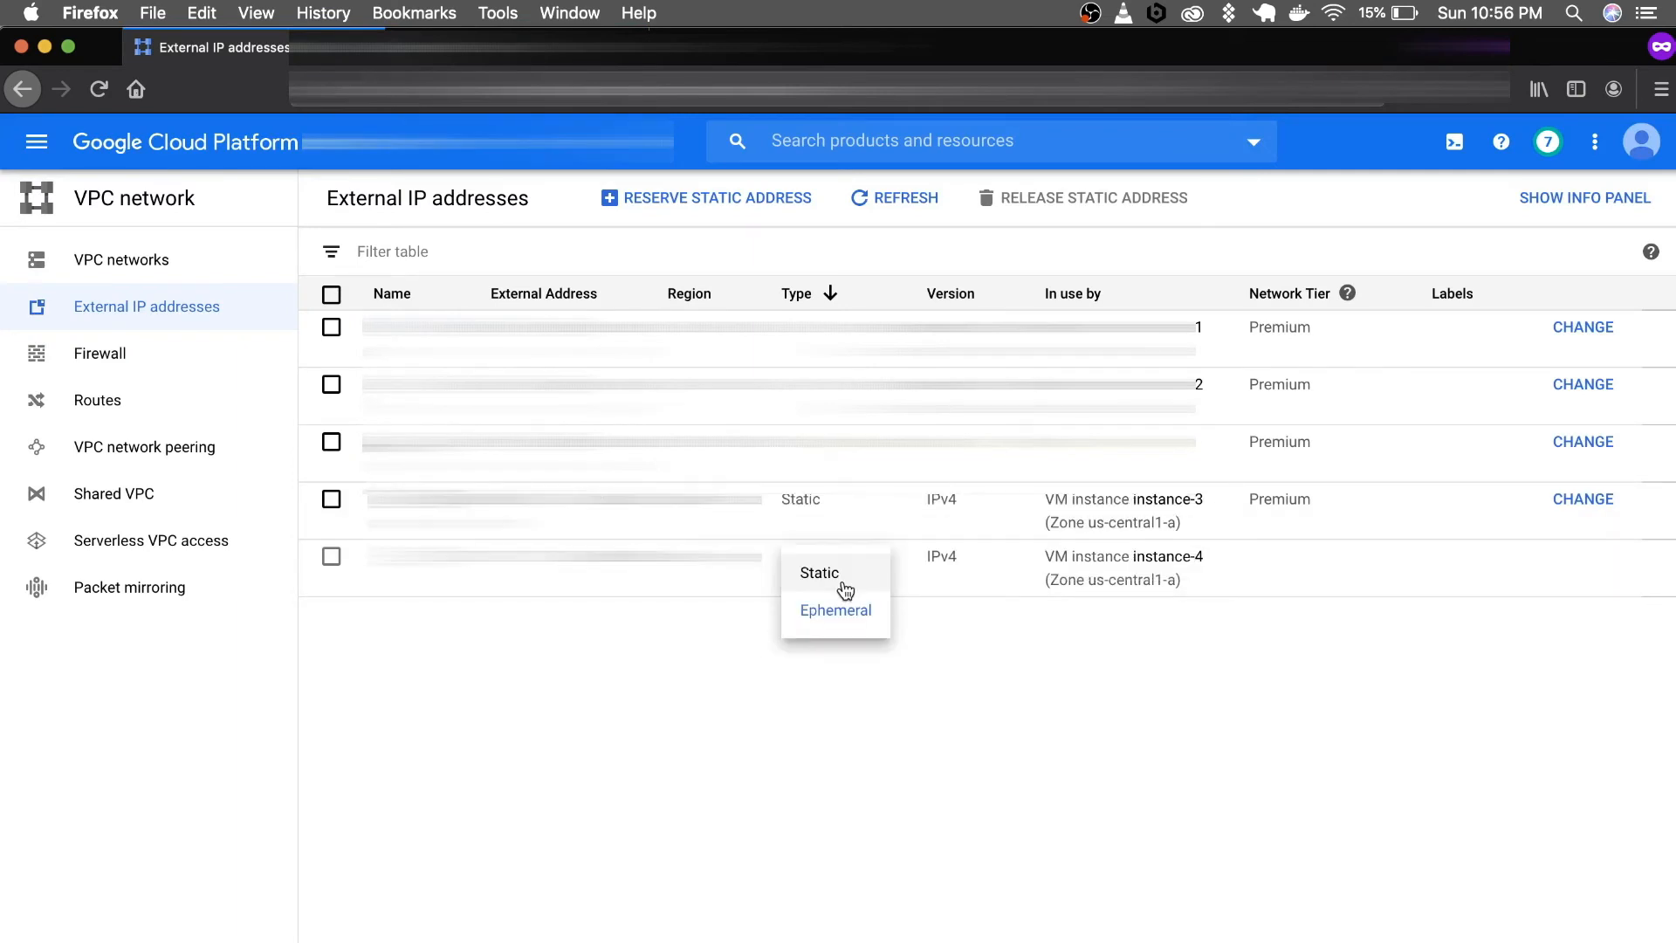
{"action": "left_click", "coordinate": [841, 583]}
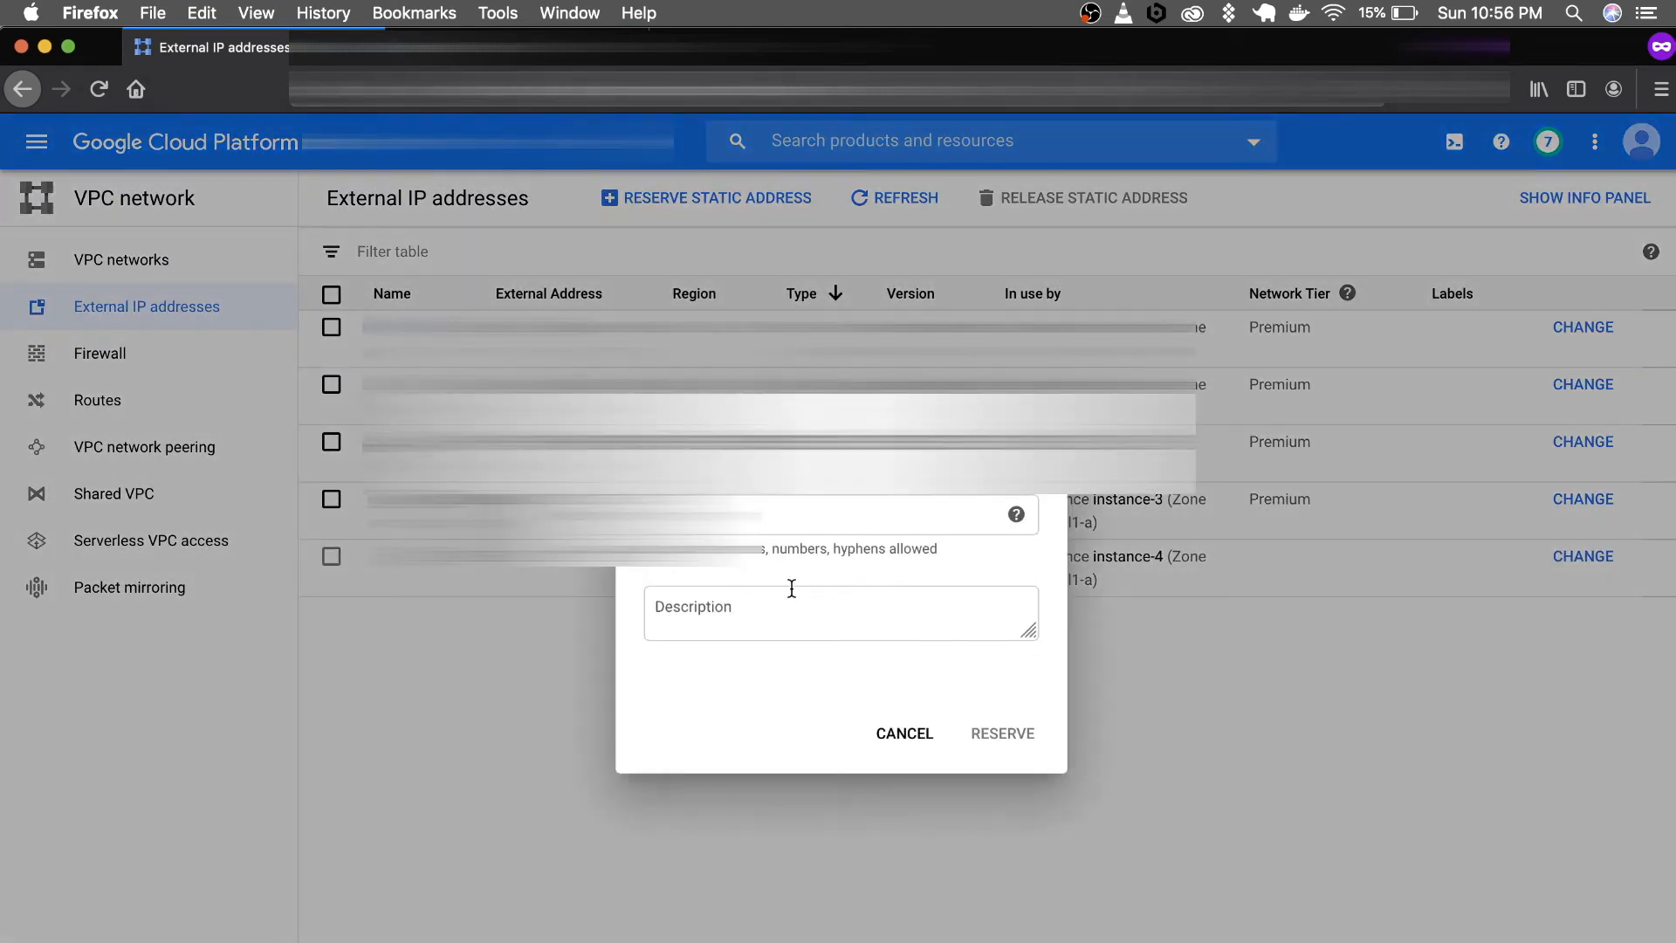
{"action": "left_click", "coordinate": [805, 522]}
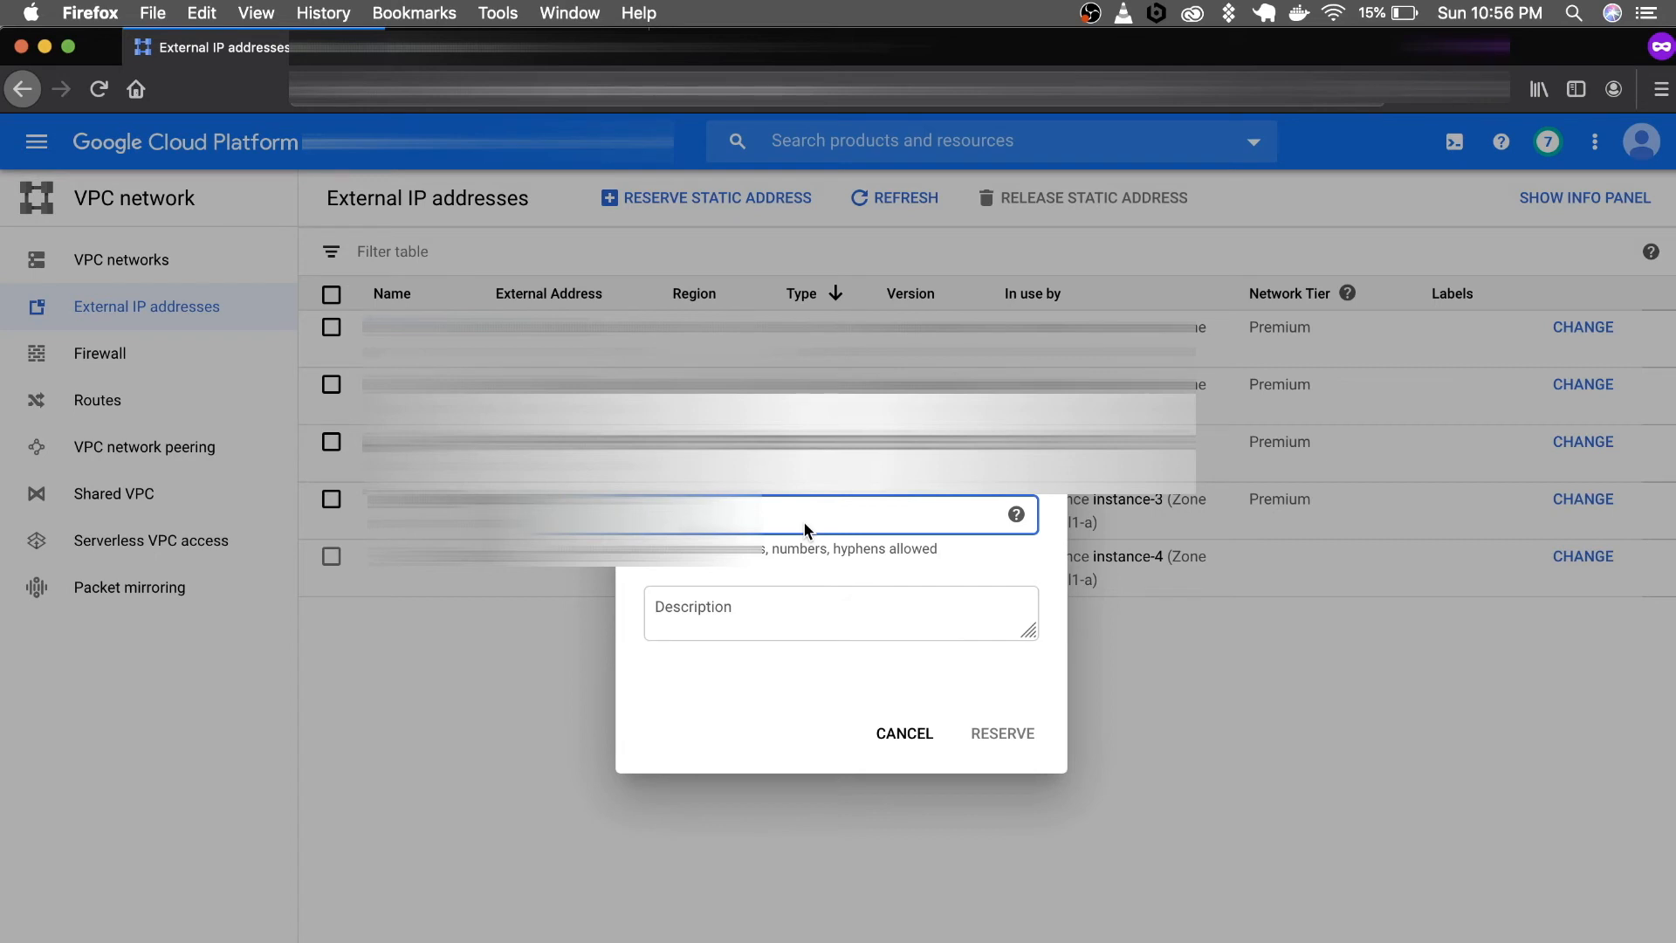
{"action": "type", "text": "Test"}
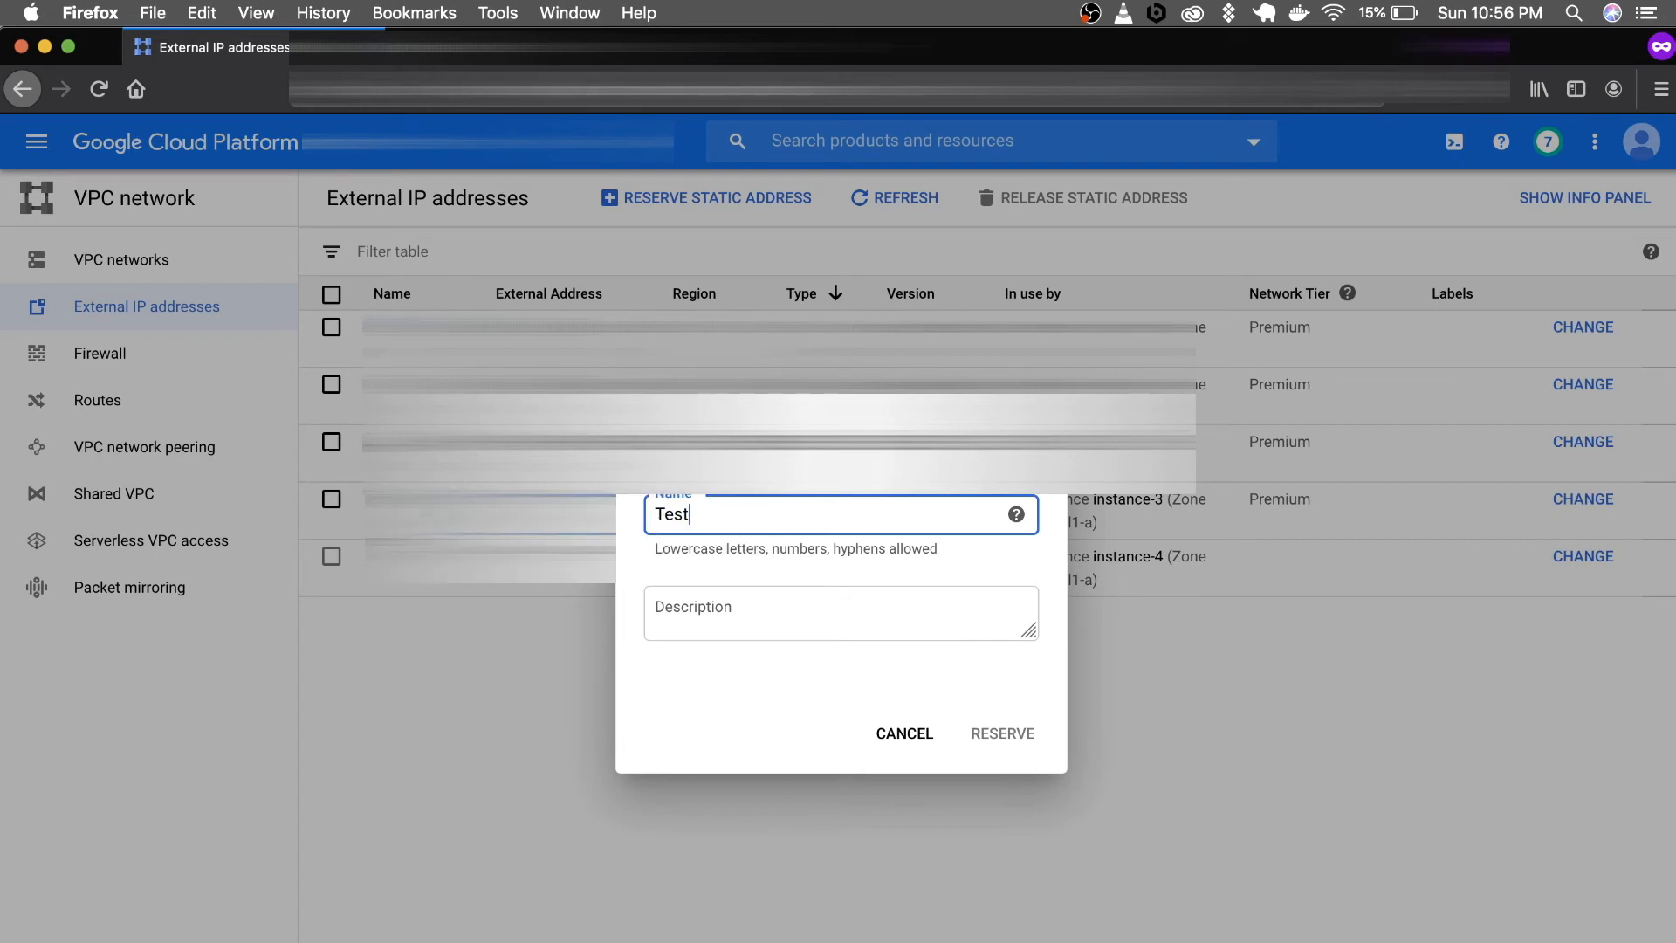
{"action": "type", "text": "ing"}
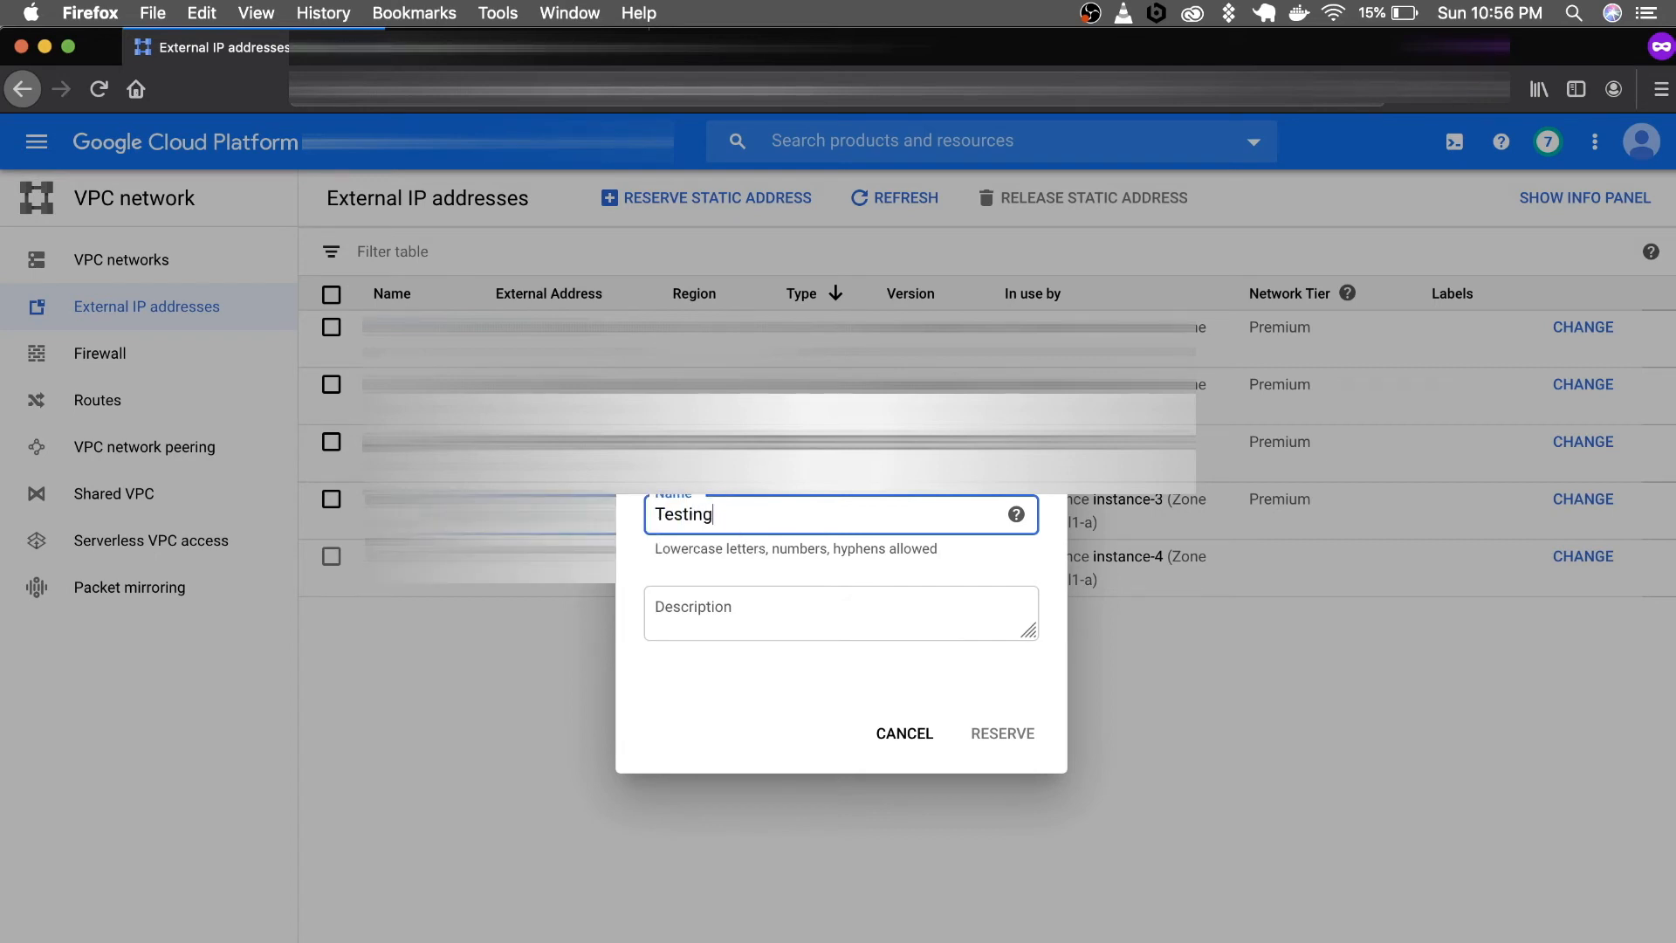
{"action": "type", "text": "5"}
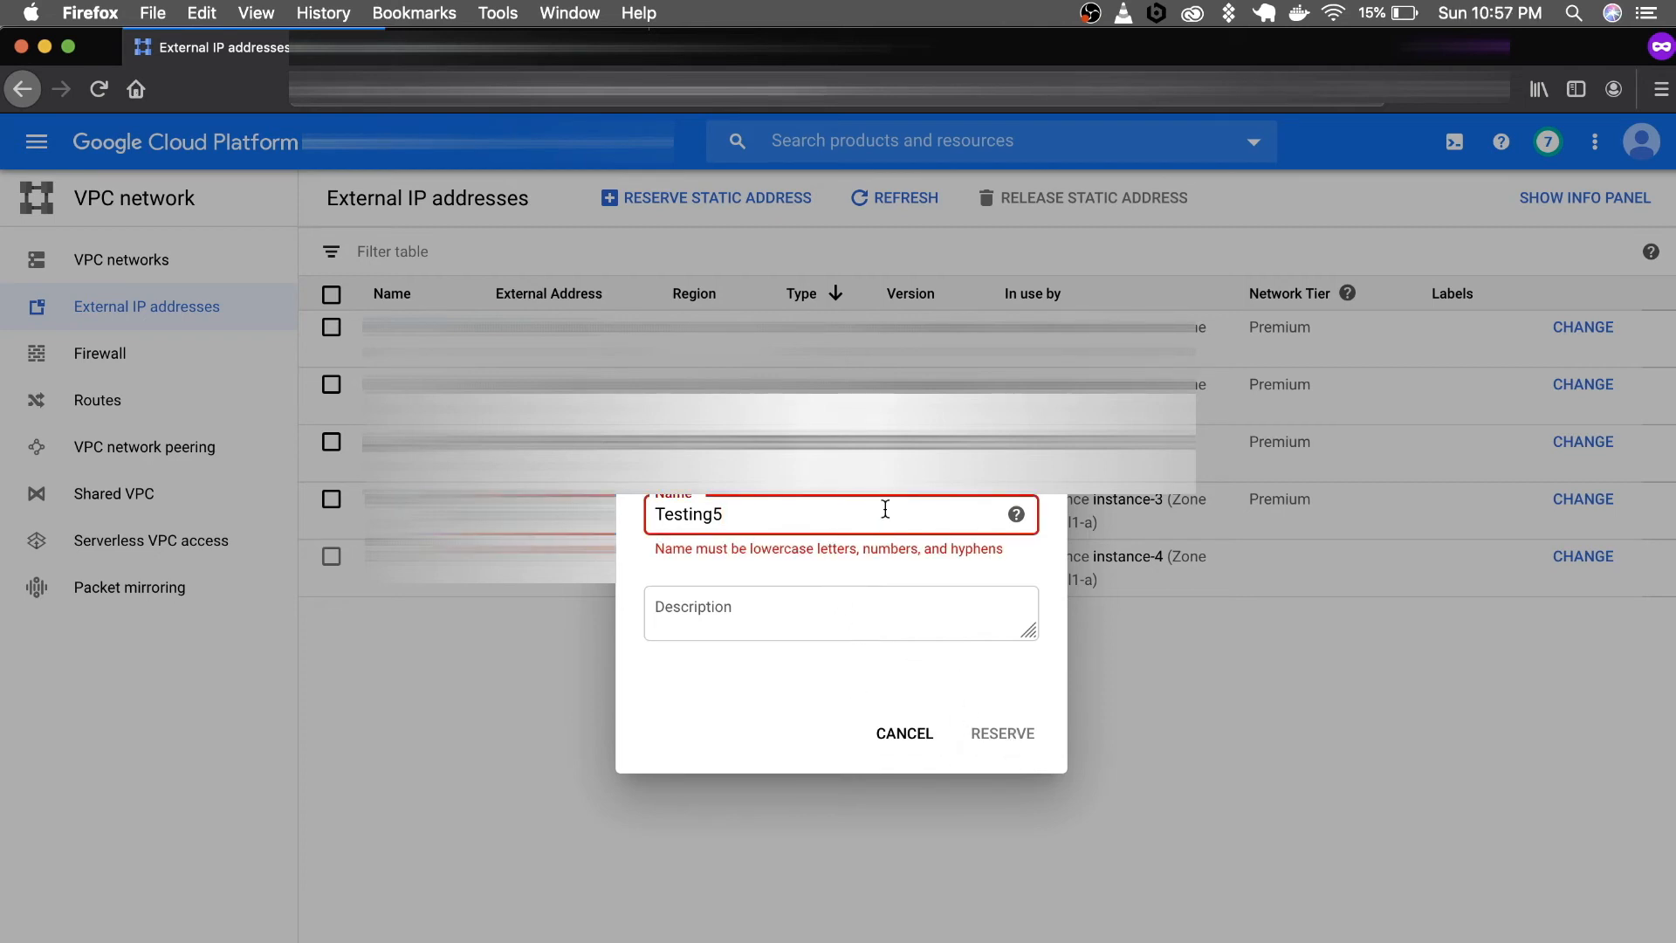
{"action": "key", "text": "Left"}
{"action": "key", "text": "BackSpace"}
{"action": "type", "text": "t"}
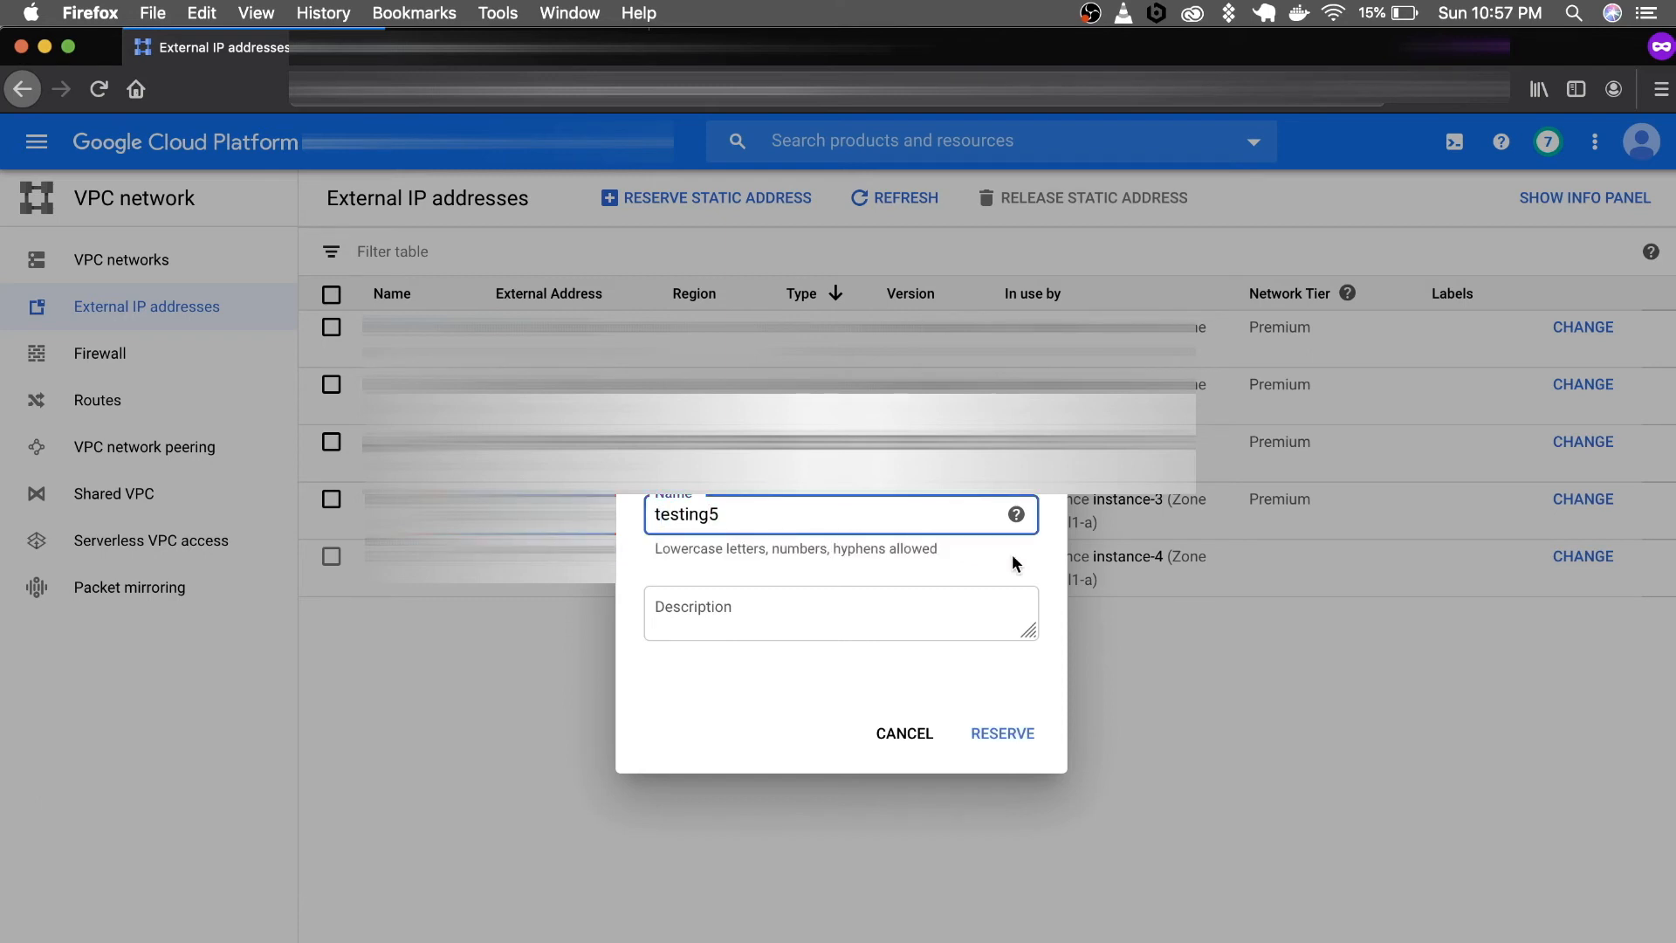
{"action": "left_click", "coordinate": [966, 621]}
{"action": "left_click", "coordinate": [1004, 735]}
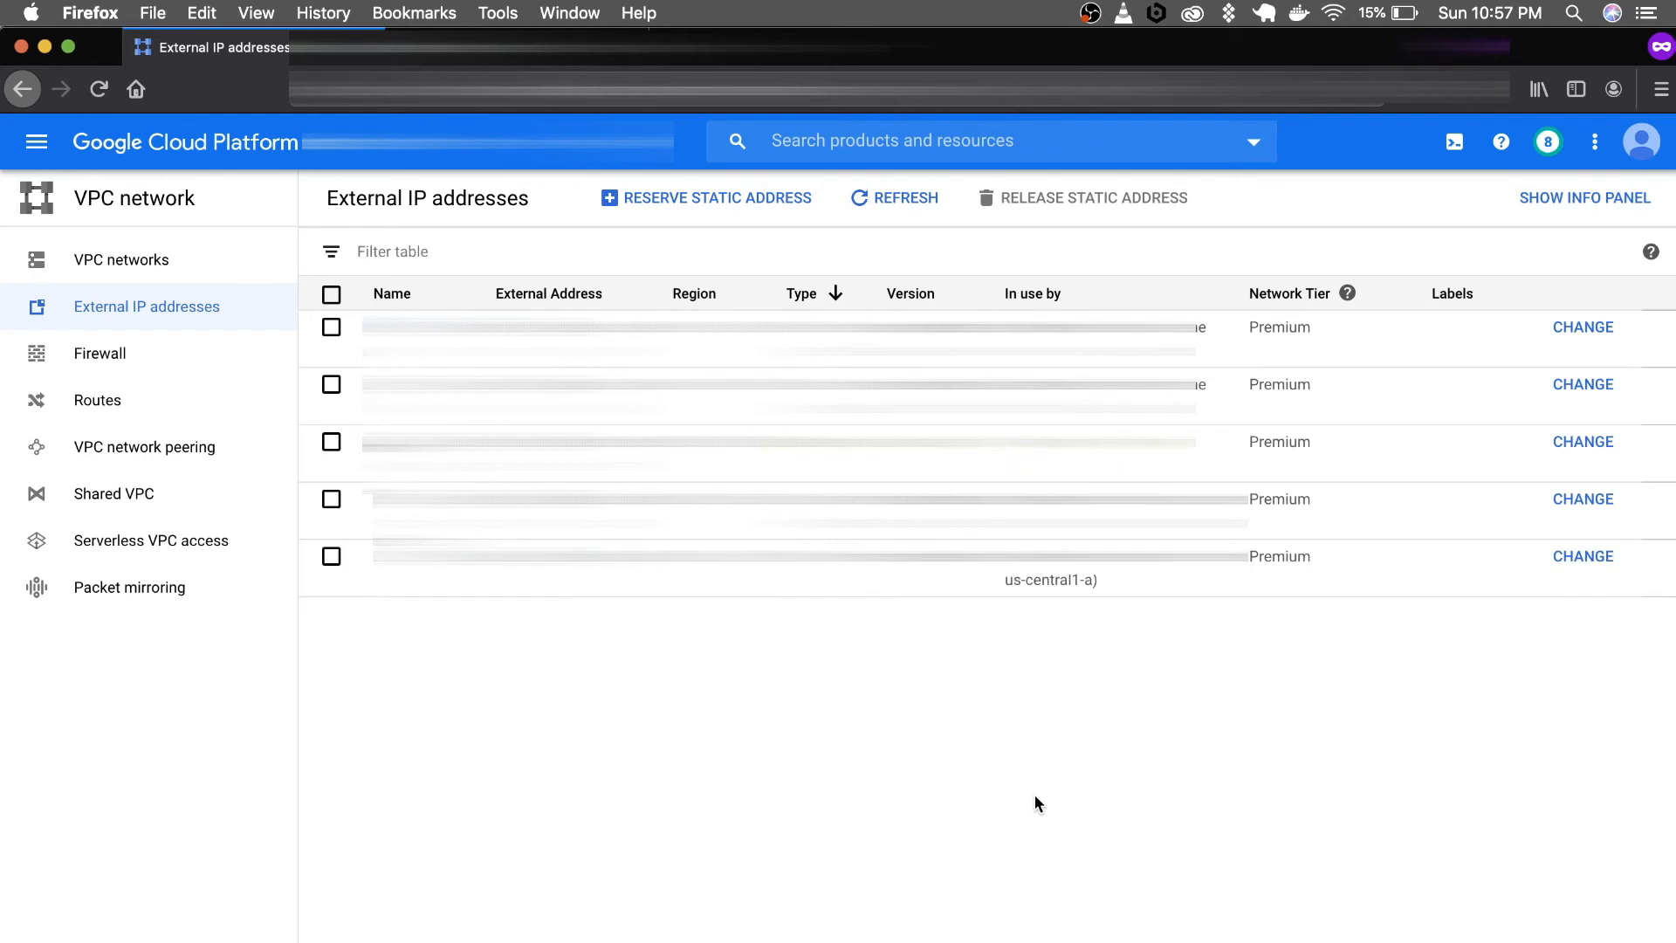
- Open the VM instances page of Compute Engine
{"action": "left_click", "coordinate": [35, 146]}
{"action": "mouse_move", "coordinate": [203, 841]}
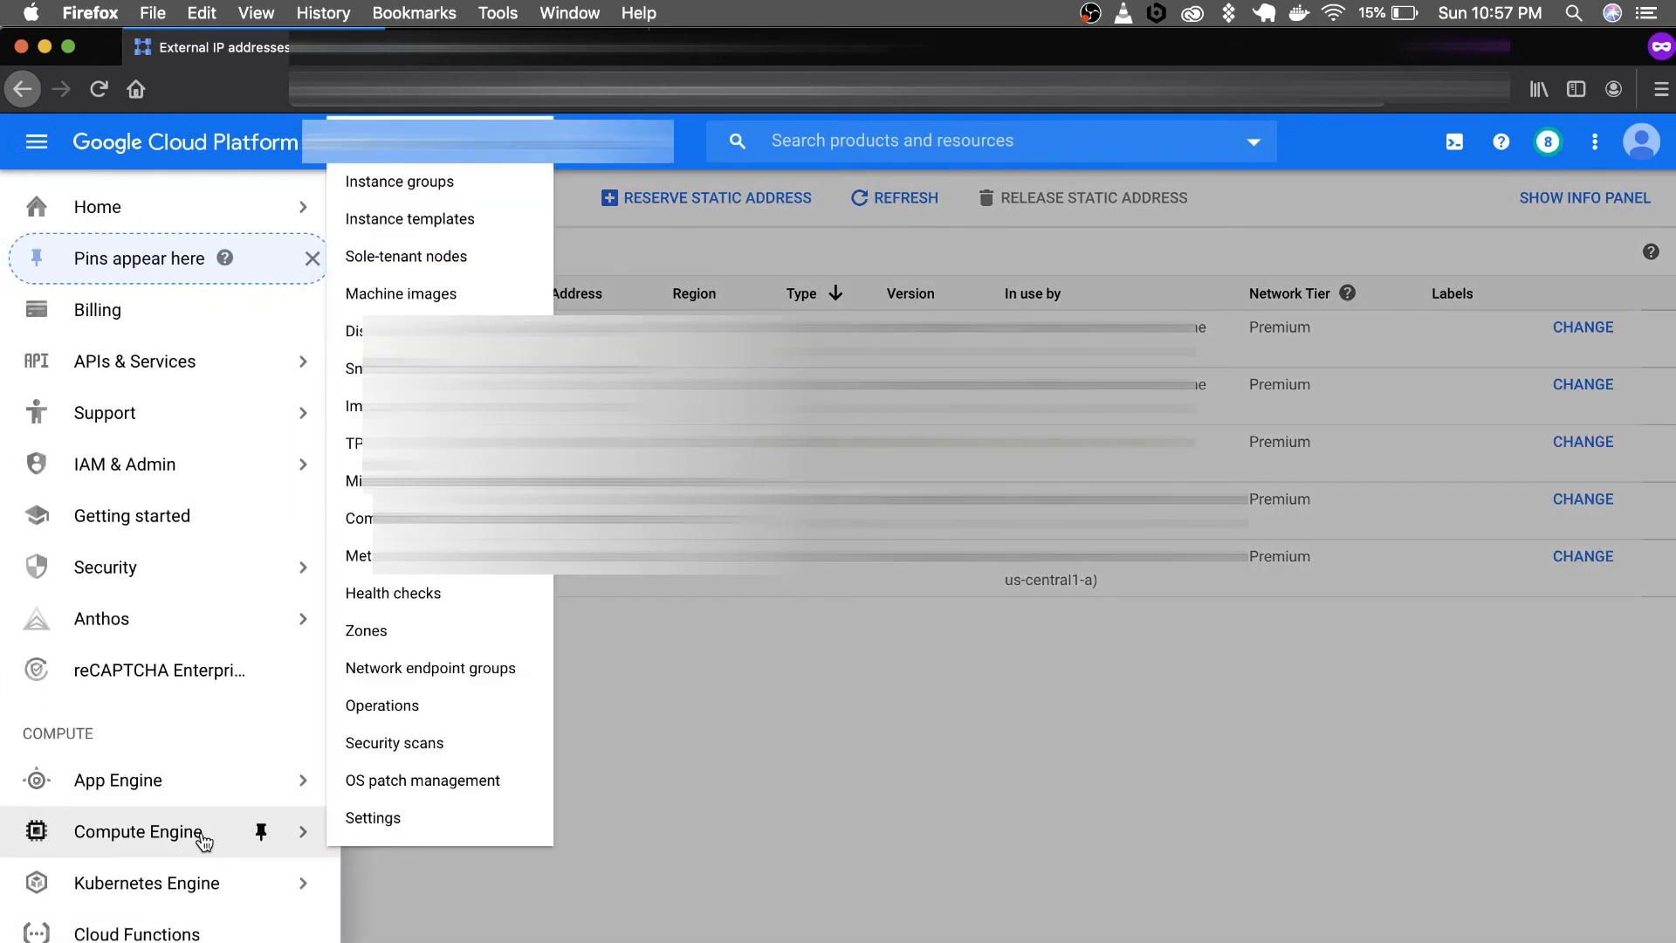
{"action": "left_click", "coordinate": [391, 144]}
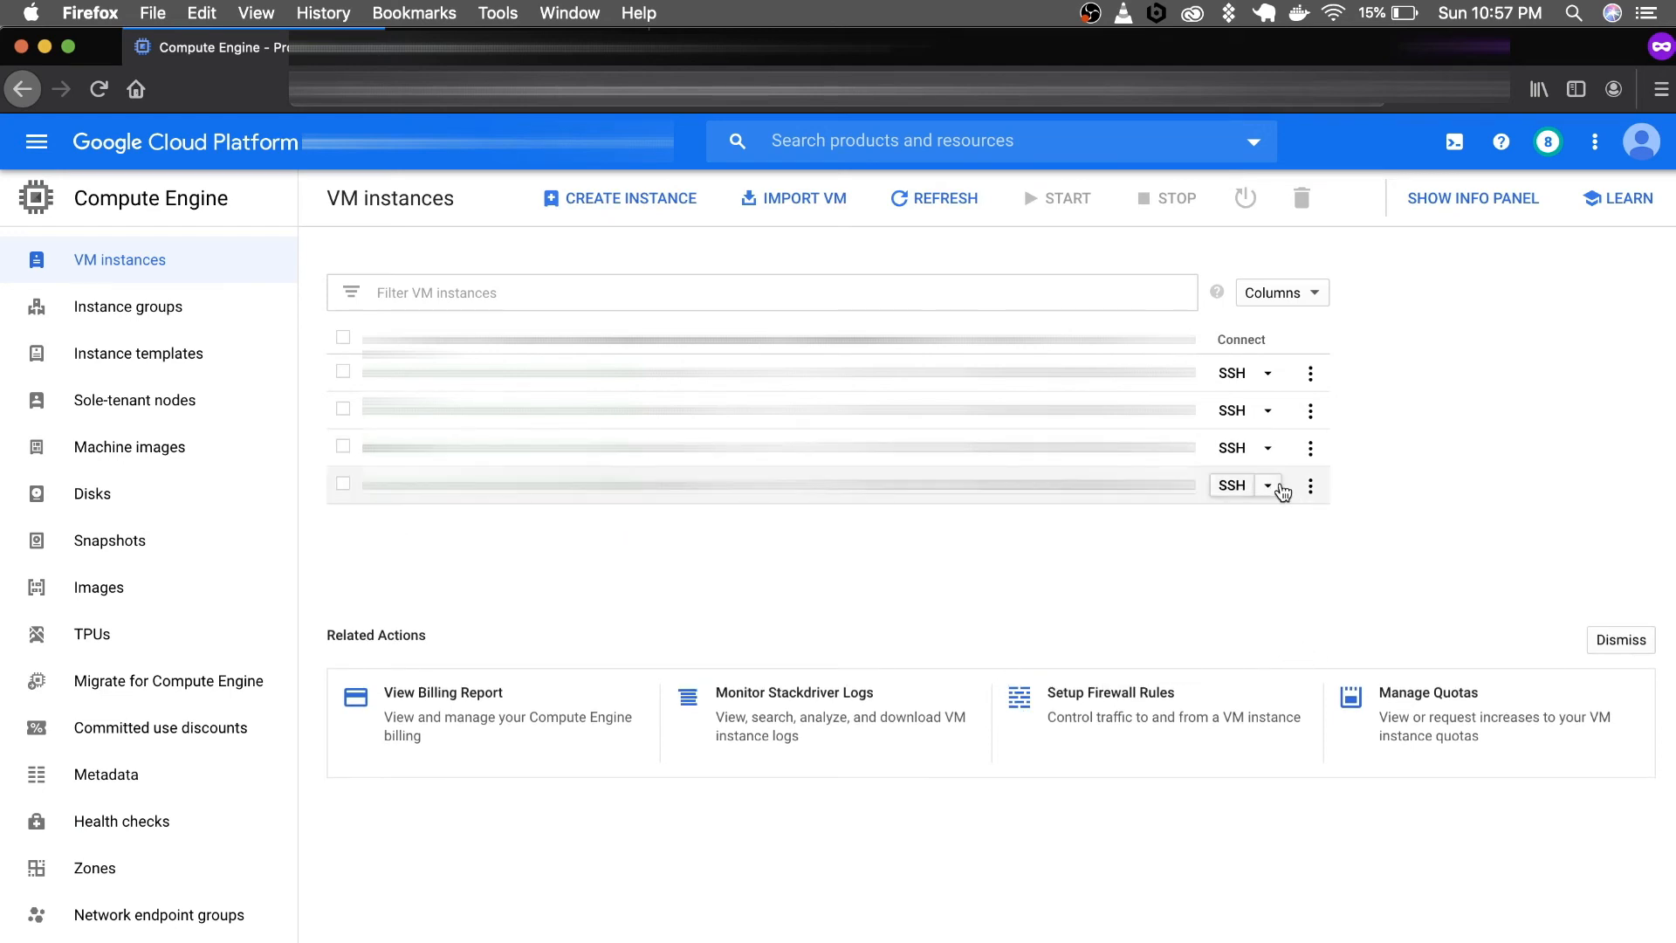
- Examine the available instance actions and SSH connection options for instance-4
{"action": "left_click", "coordinate": [1311, 487]}
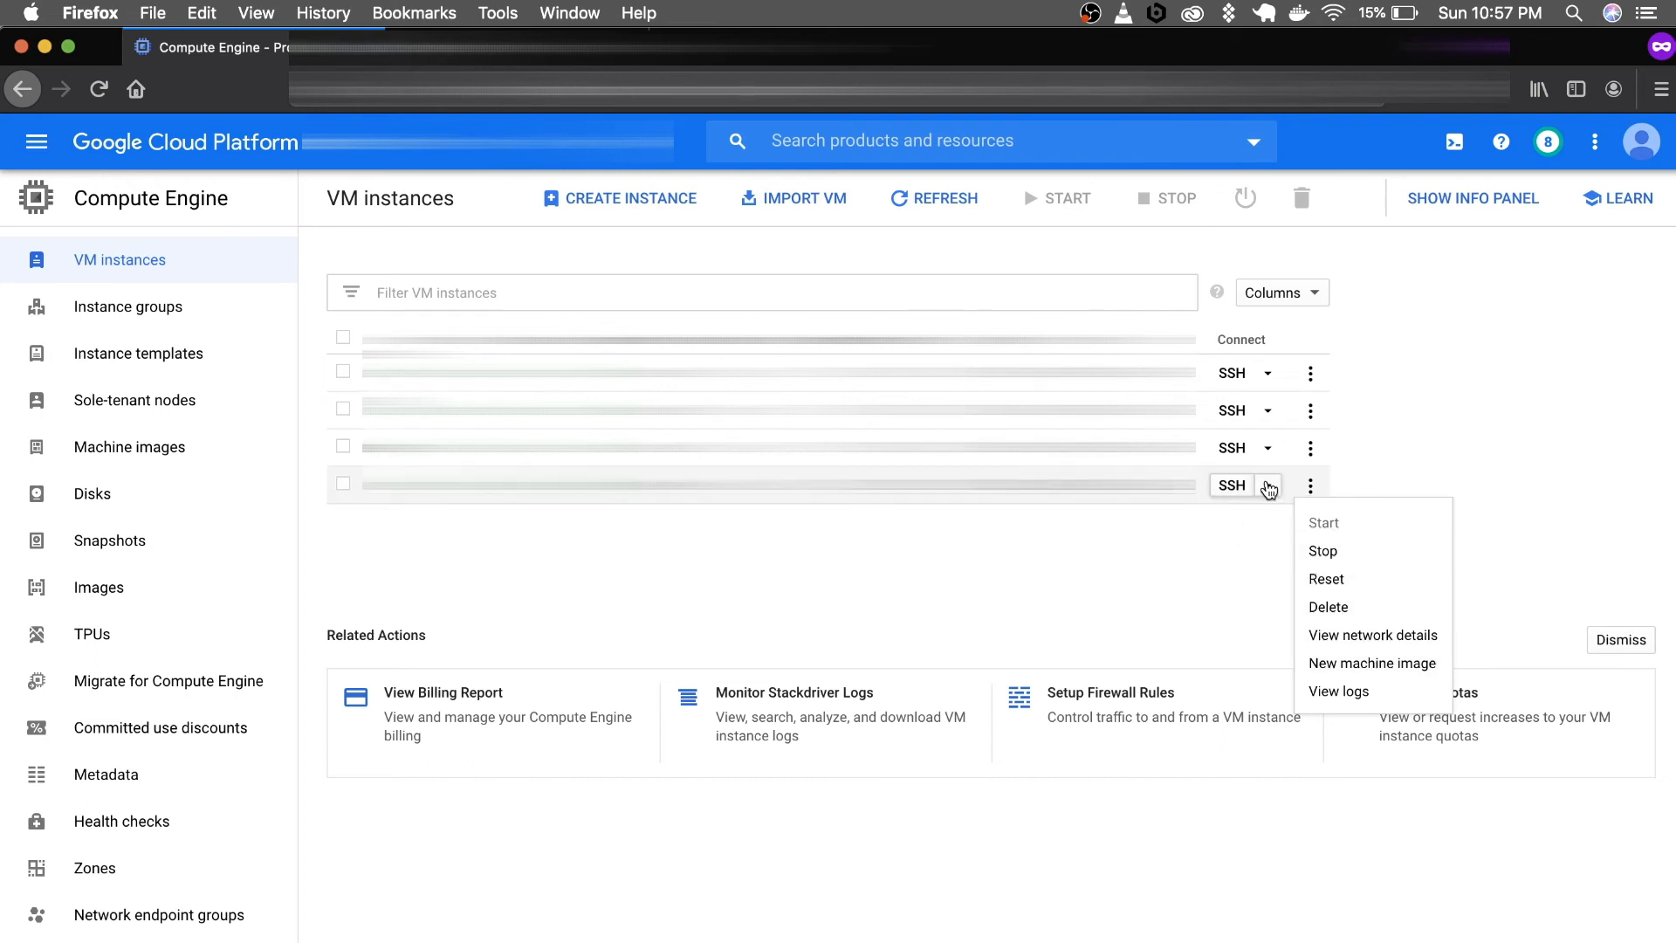
{"action": "left_click", "coordinate": [1267, 485]}
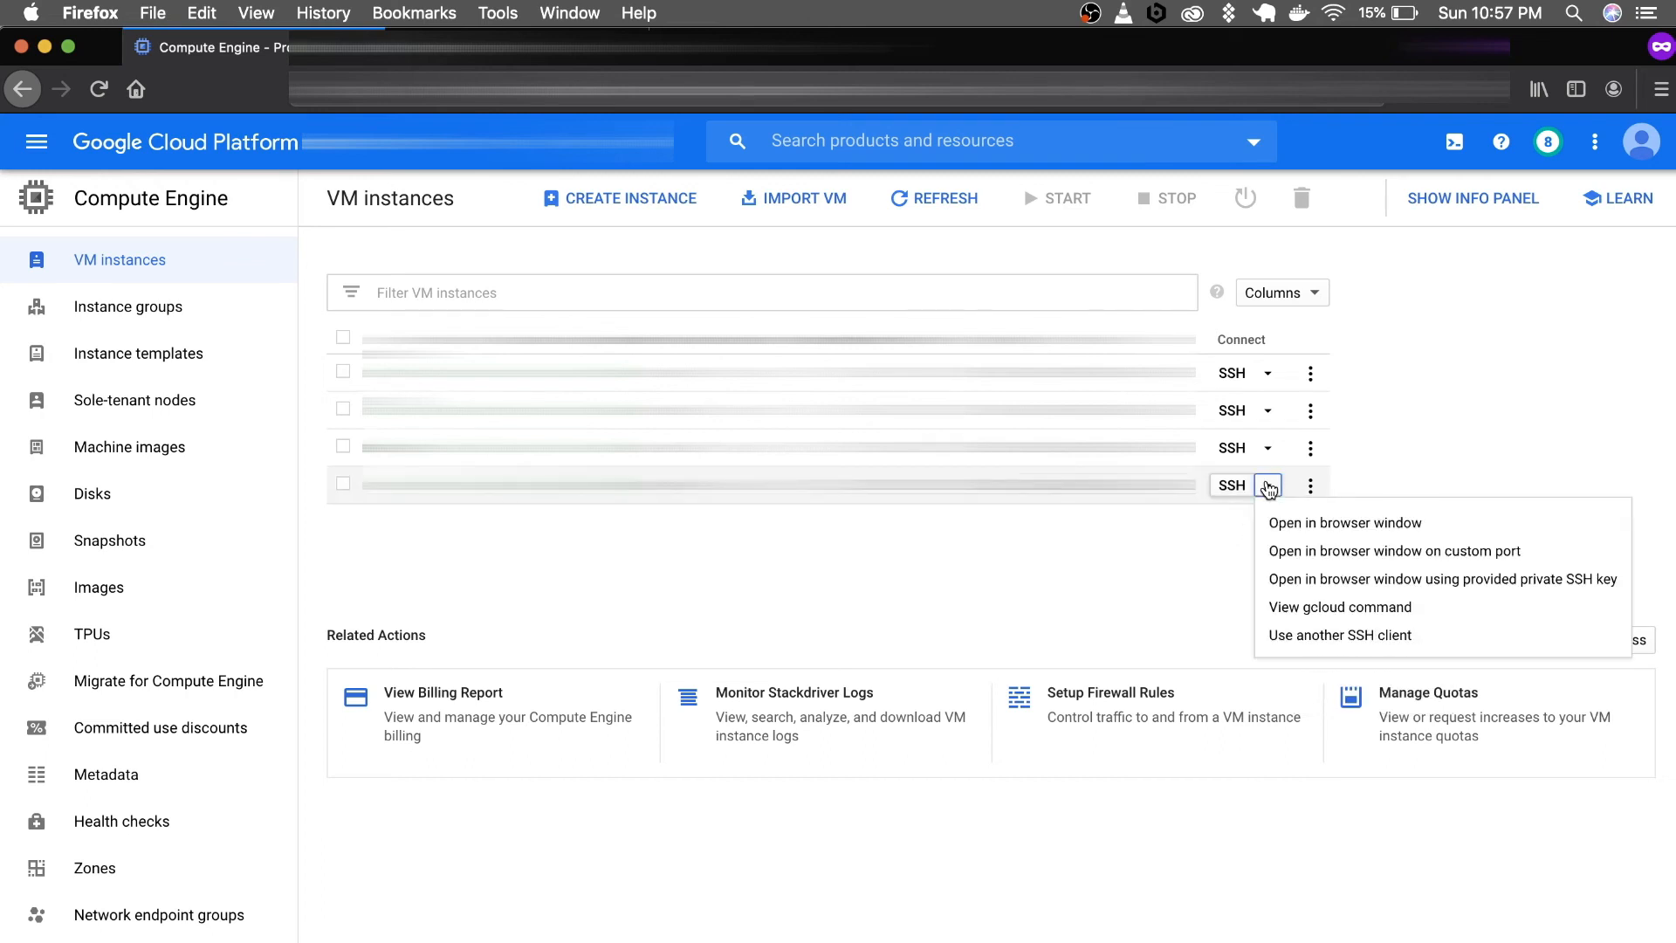
{"action": "left_click", "coordinate": [1211, 540]}
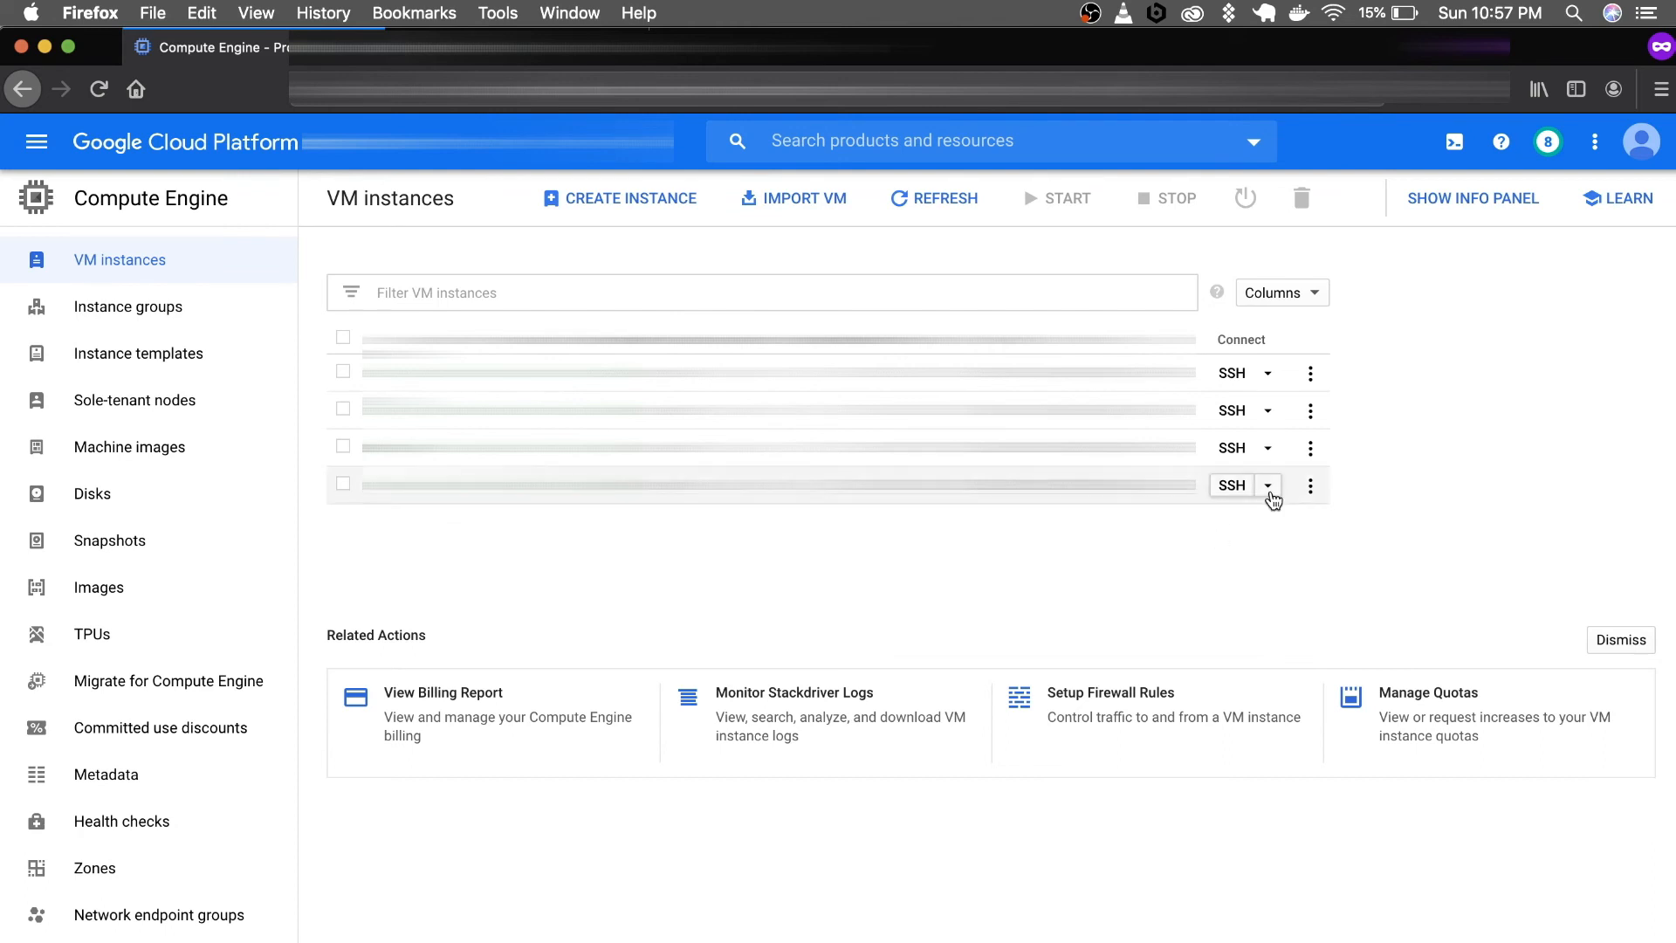
{"action": "left_click", "coordinate": [1268, 486]}
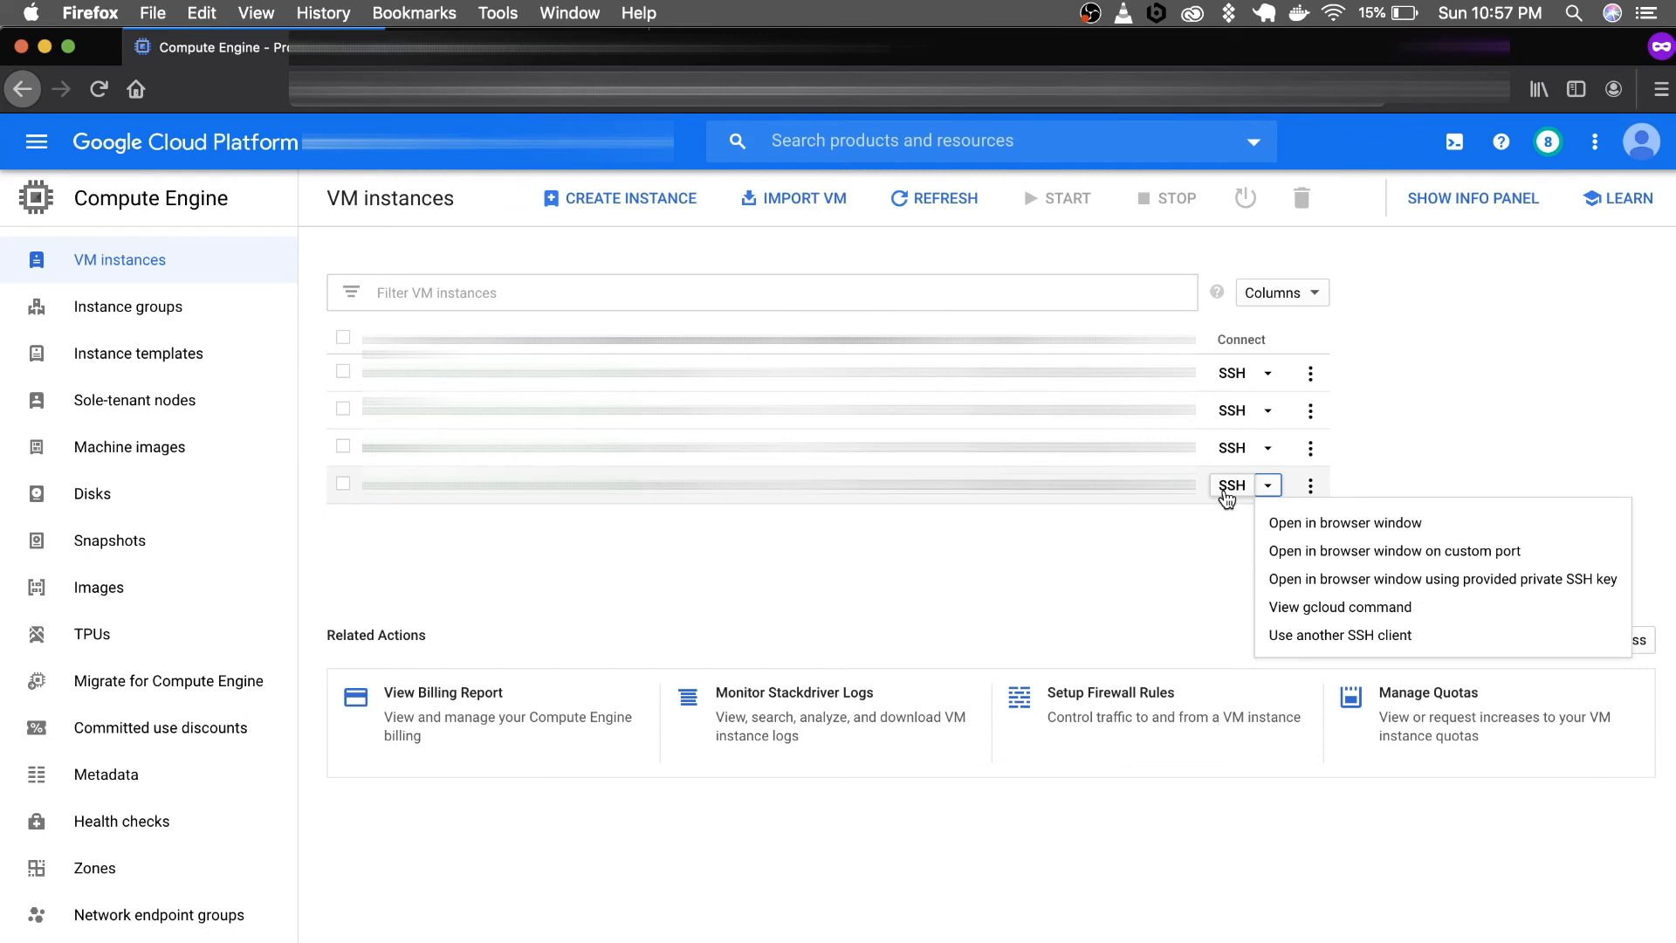
- Open an SSH session to instance-4 in a browser window and list the current directory with ls
{"action": "left_click", "coordinate": [1226, 487]}
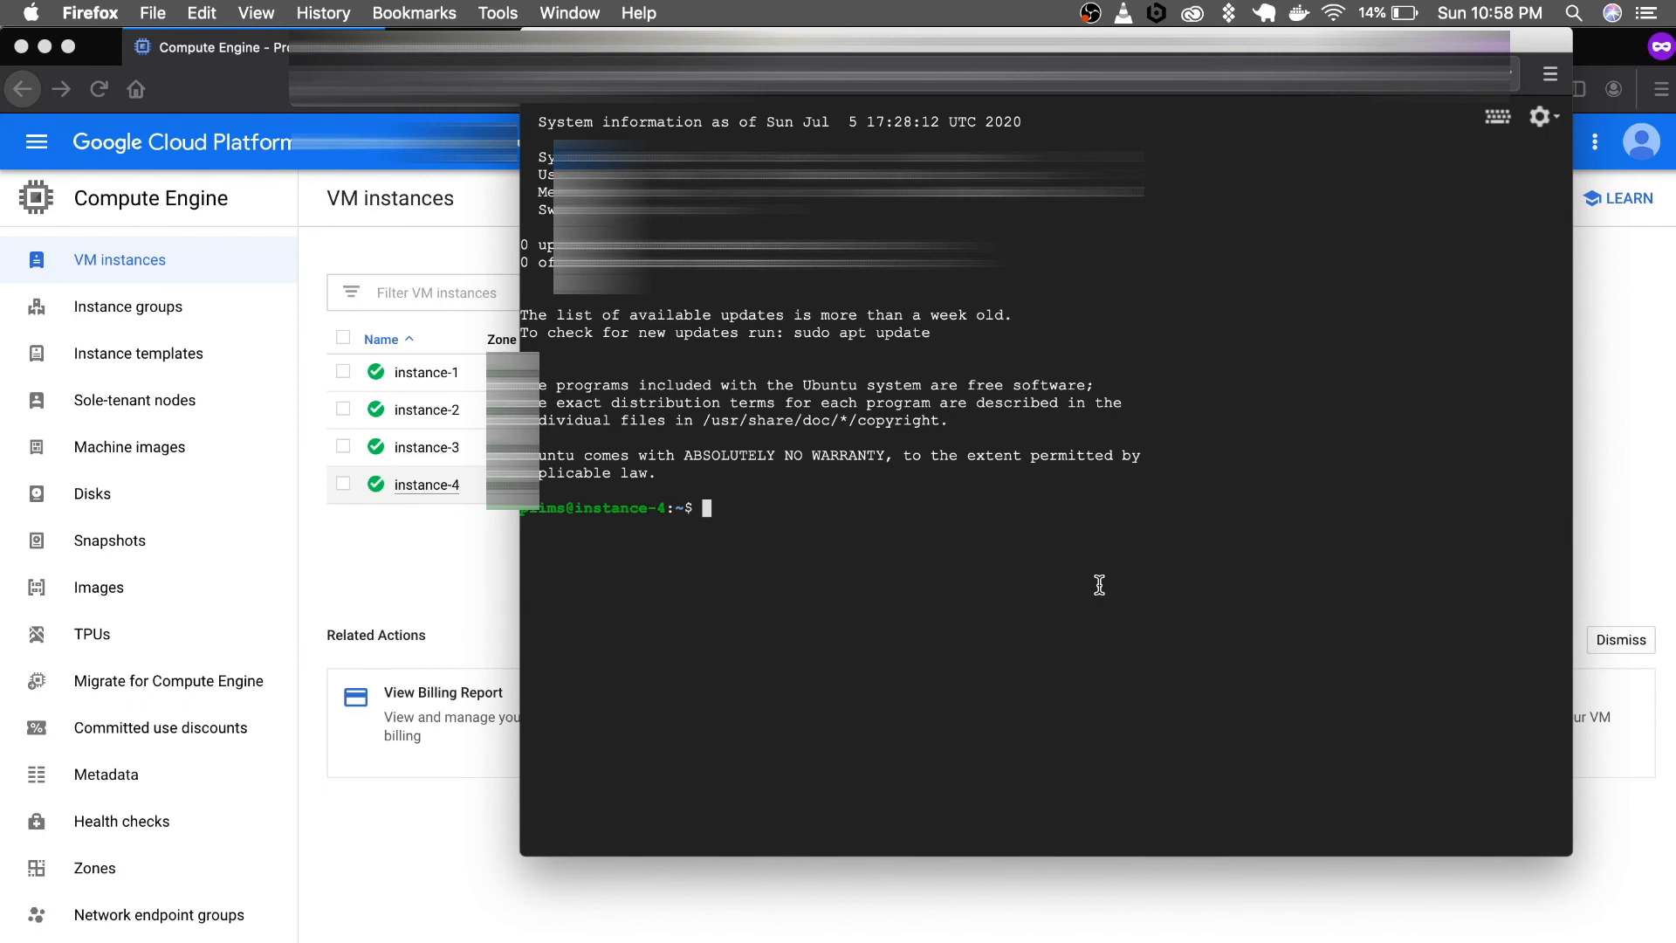
{"action": "type", "text": "ls"}
{"action": "key", "text": "Return"}
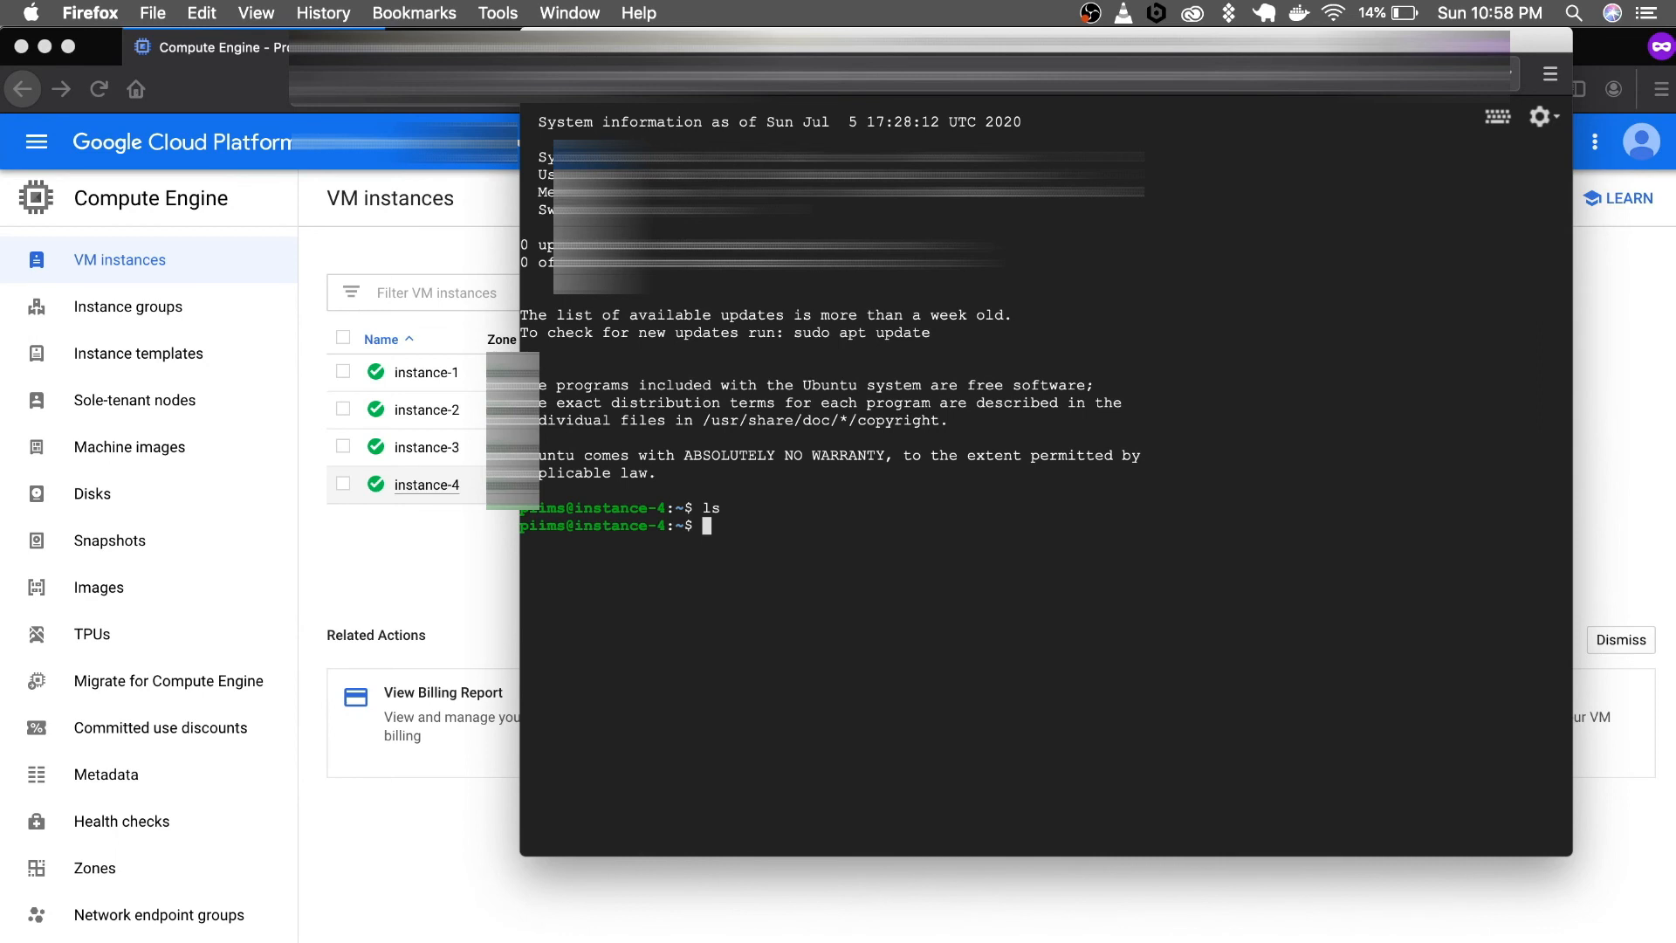
- Run sudo without arguments in the terminal, and update the package lists with sudo apt-get update
{"action": "type", "text": "sudo"}
{"action": "key", "text": "Return"}
{"action": "type", "text": "su"}
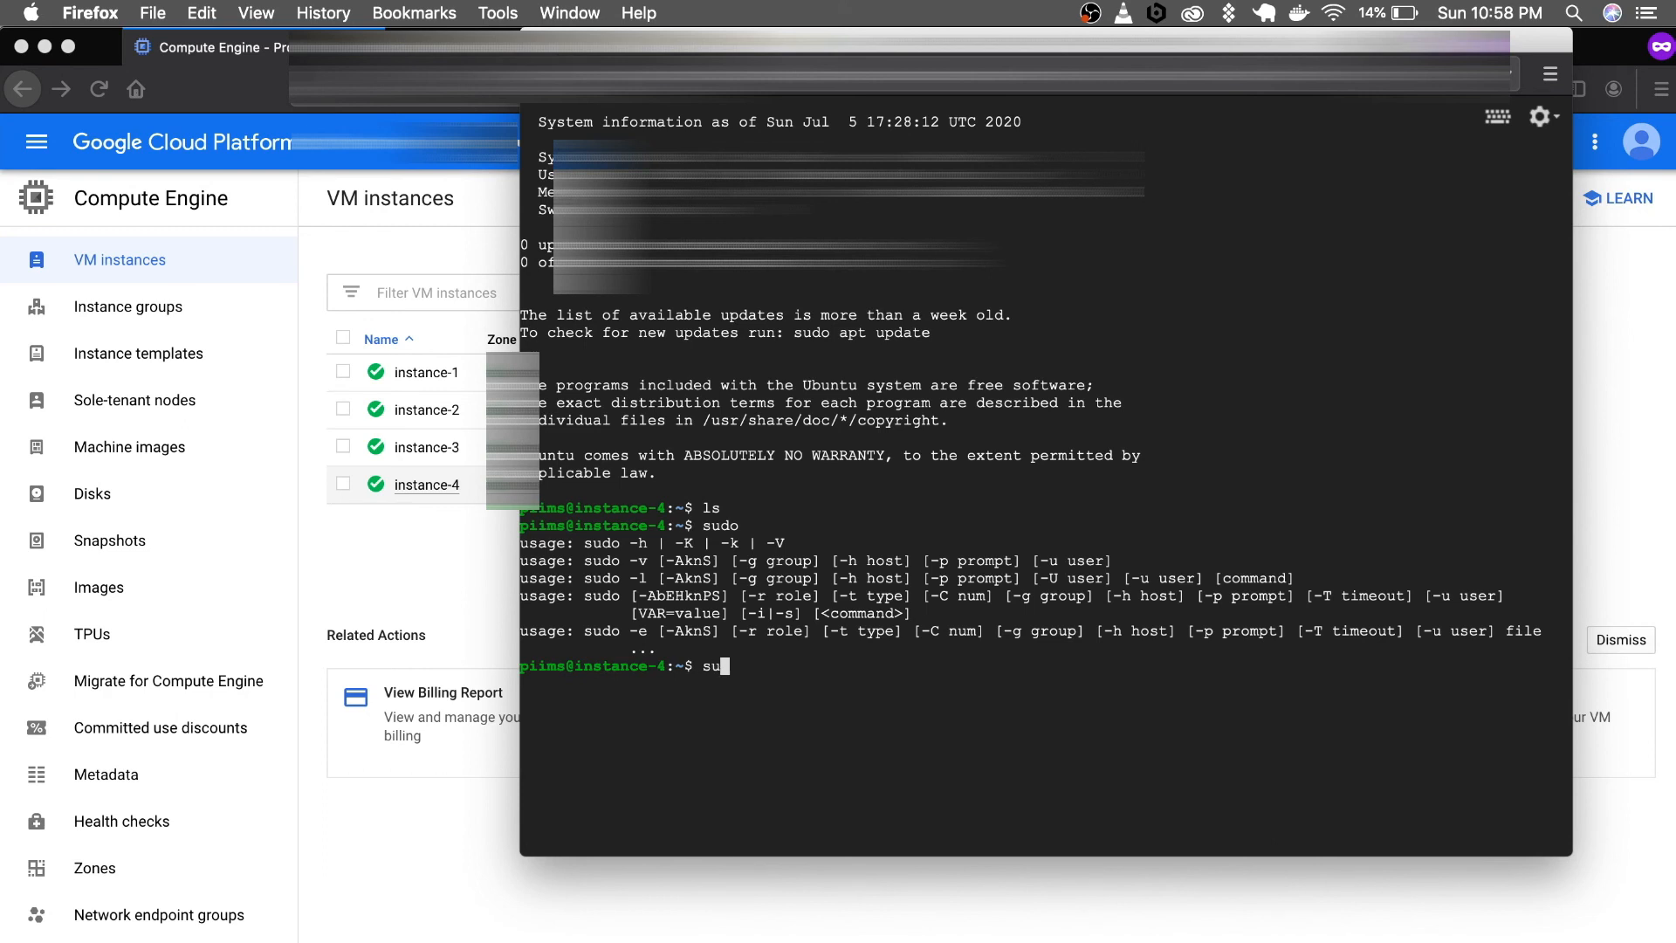
{"action": "type", "text": "do a"}
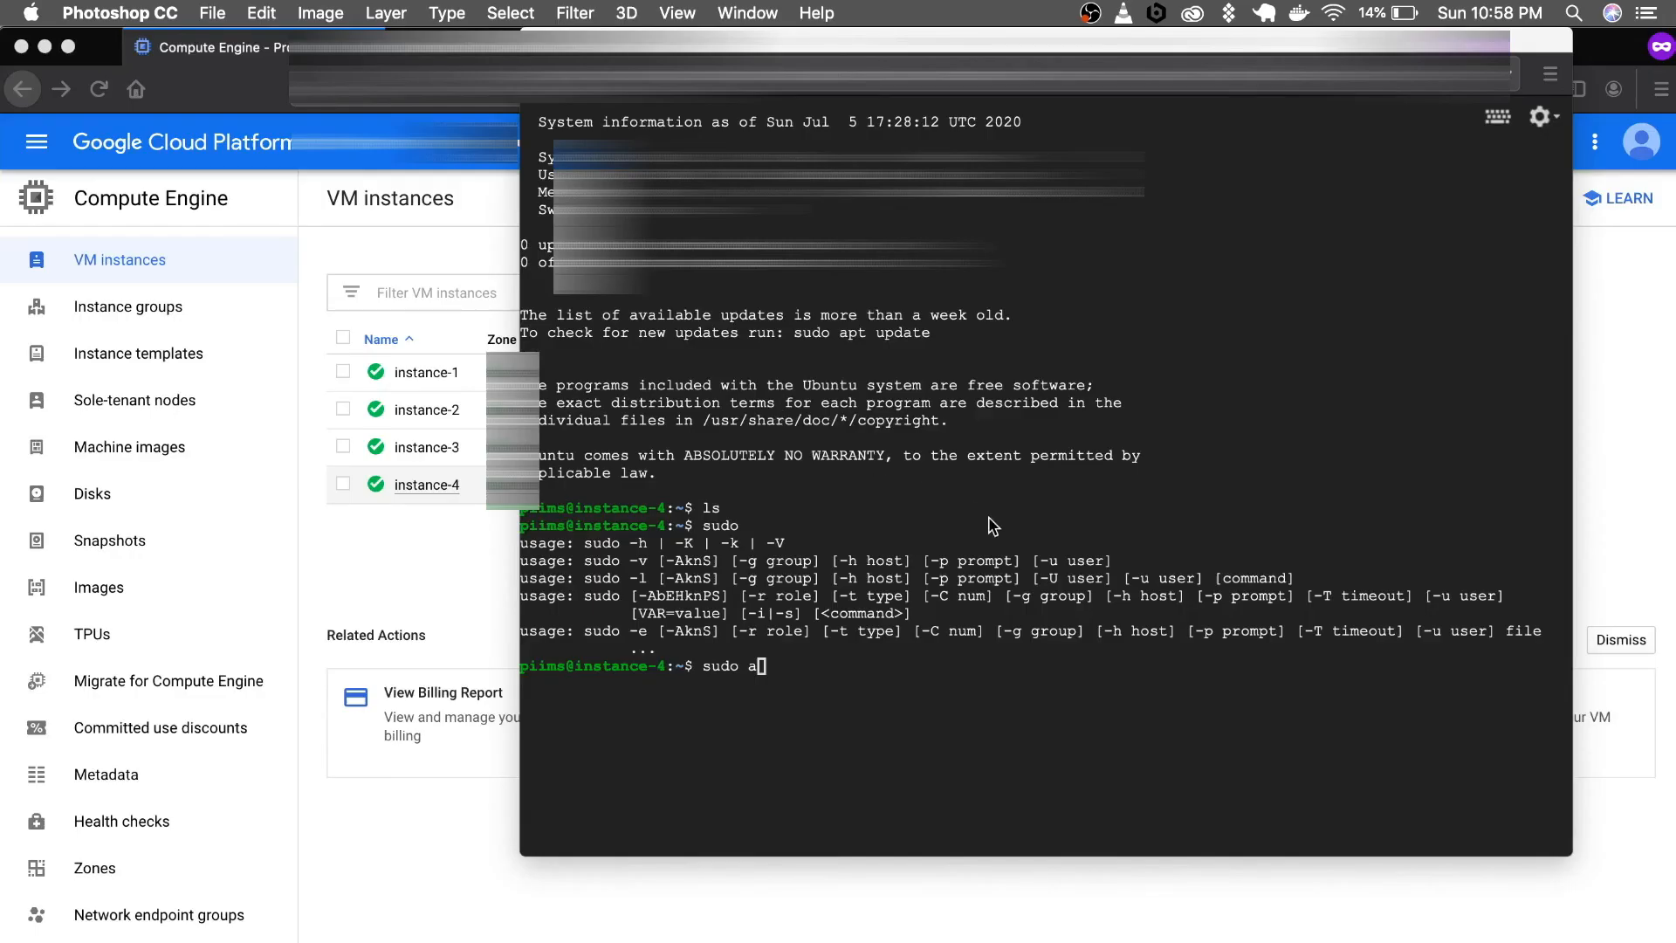
{"action": "type", "text": "pt-get update"}
{"action": "key", "text": "Return"}
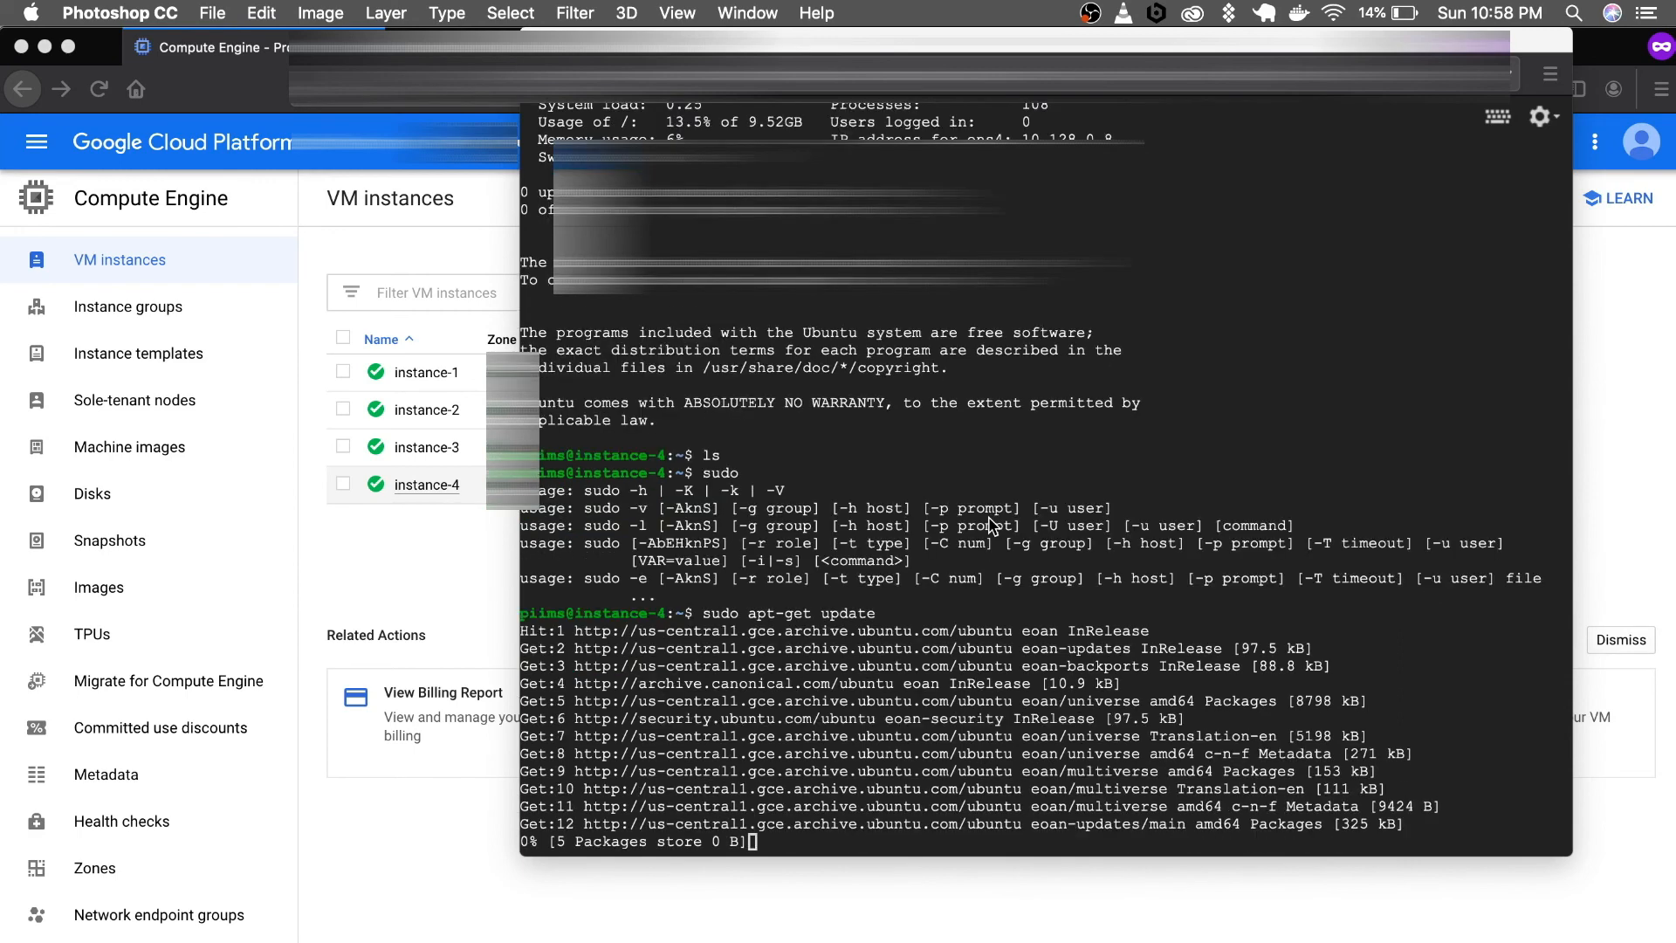